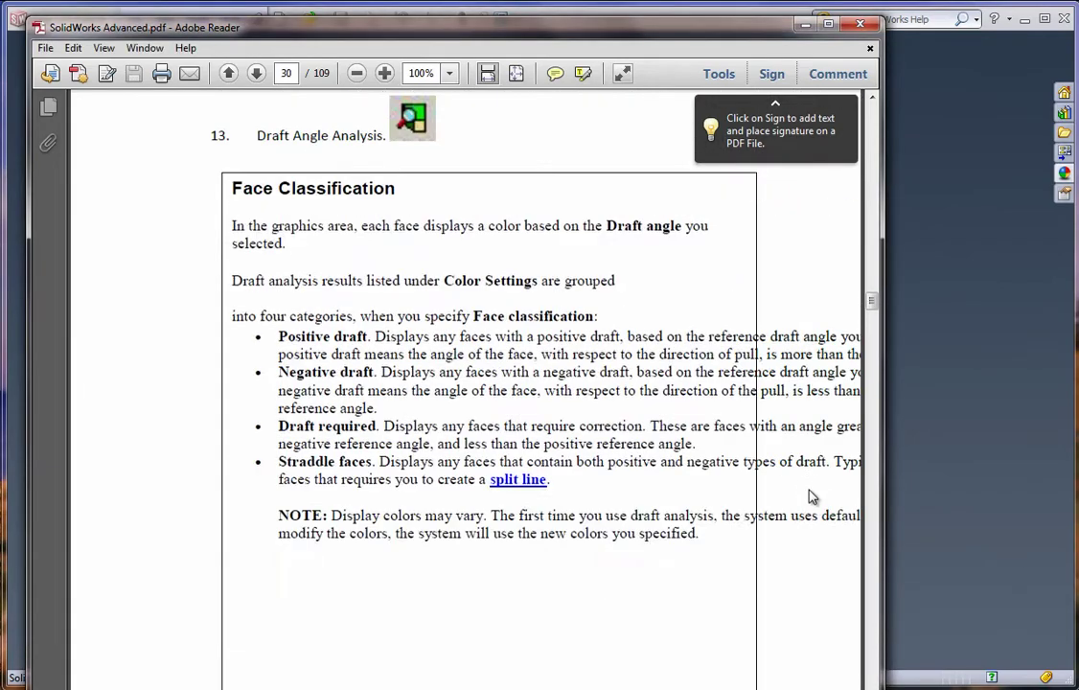
{"action": "scroll", "coordinate": [809, 489], "scroll_direction": "up", "scroll_amount": 6}
{"action": "scroll", "coordinate": [809, 497], "scroll_direction": "up", "scroll_amount": 8}
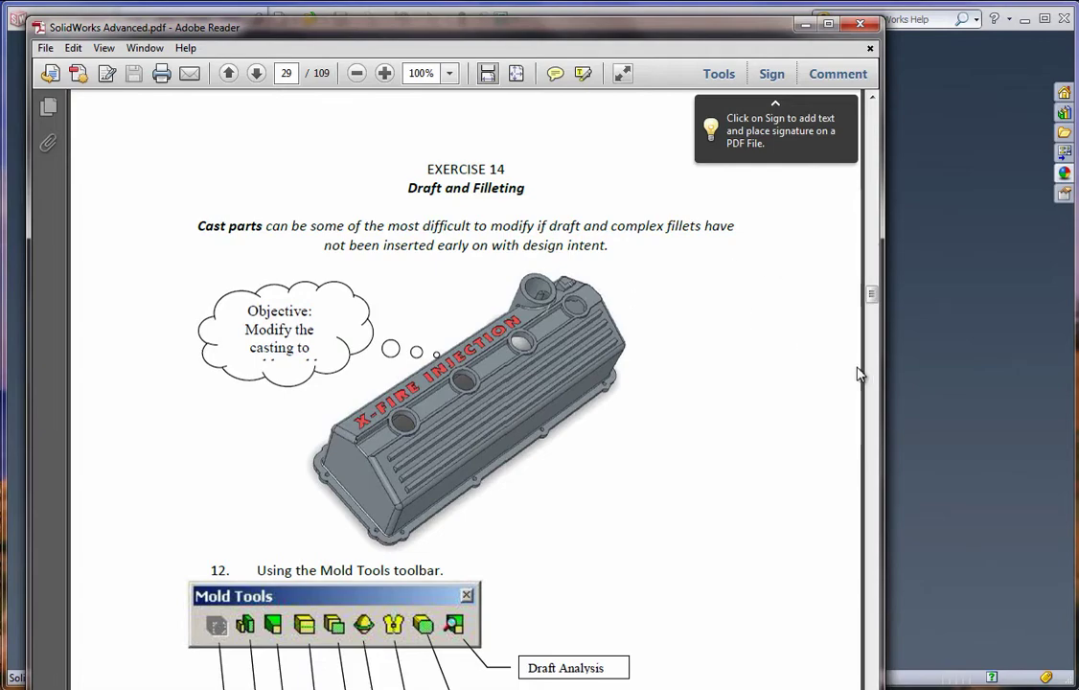
Start opening an existing file in SolidWorks and browse the Documents library
{"action": "left_click", "coordinate": [922, 376]}
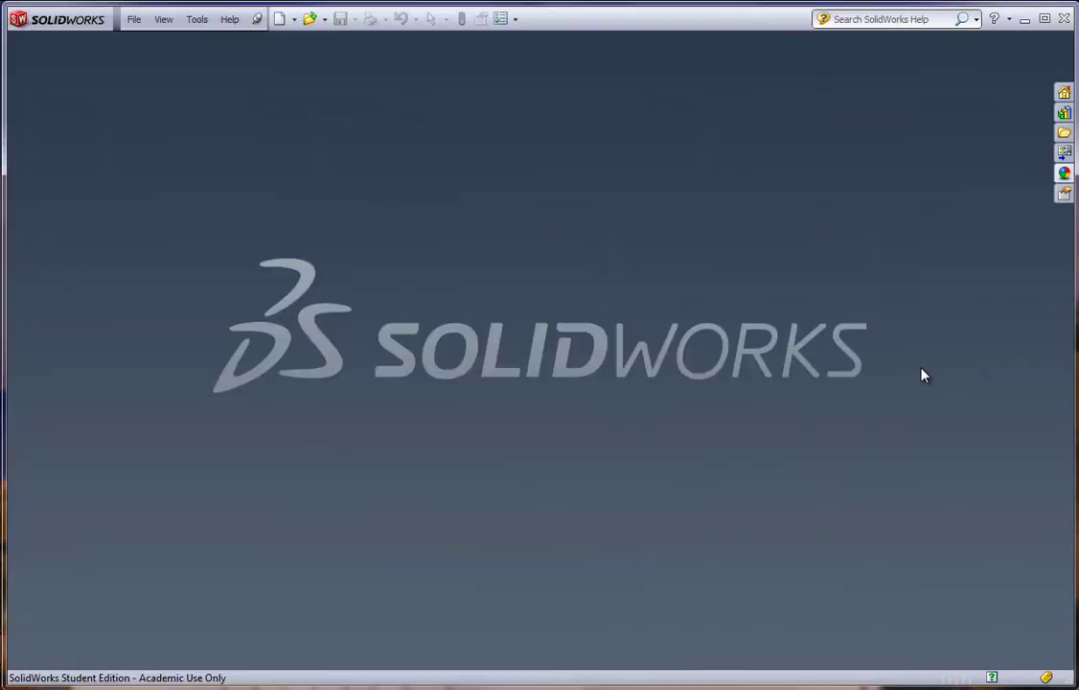
{"action": "left_click", "coordinate": [134, 19]}
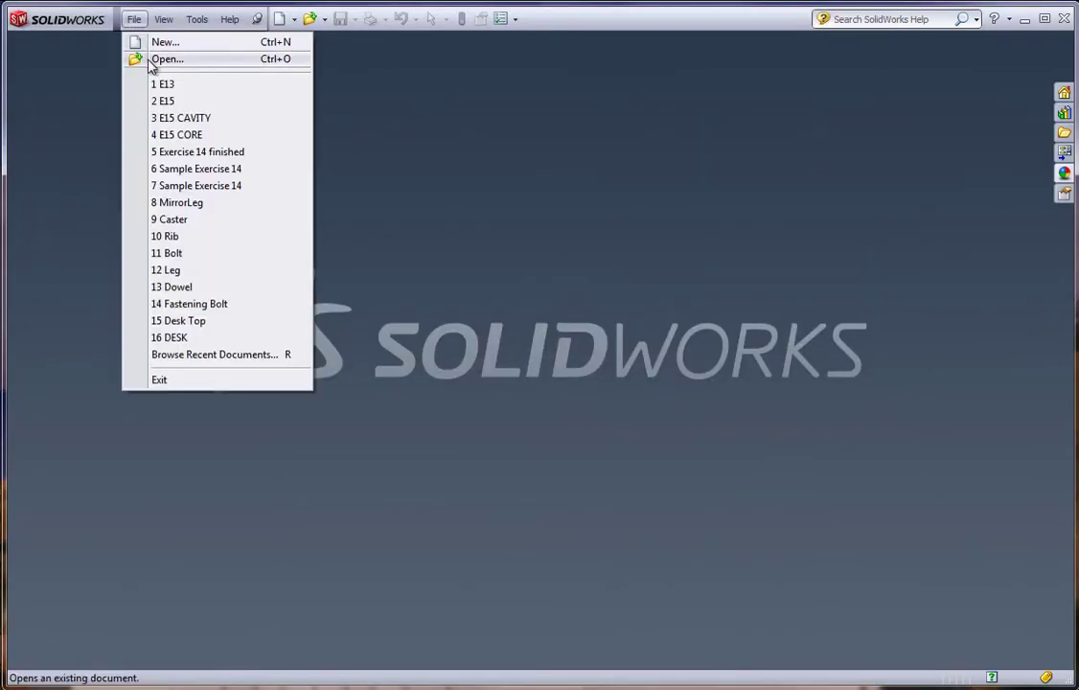
{"action": "left_click", "coordinate": [161, 56]}
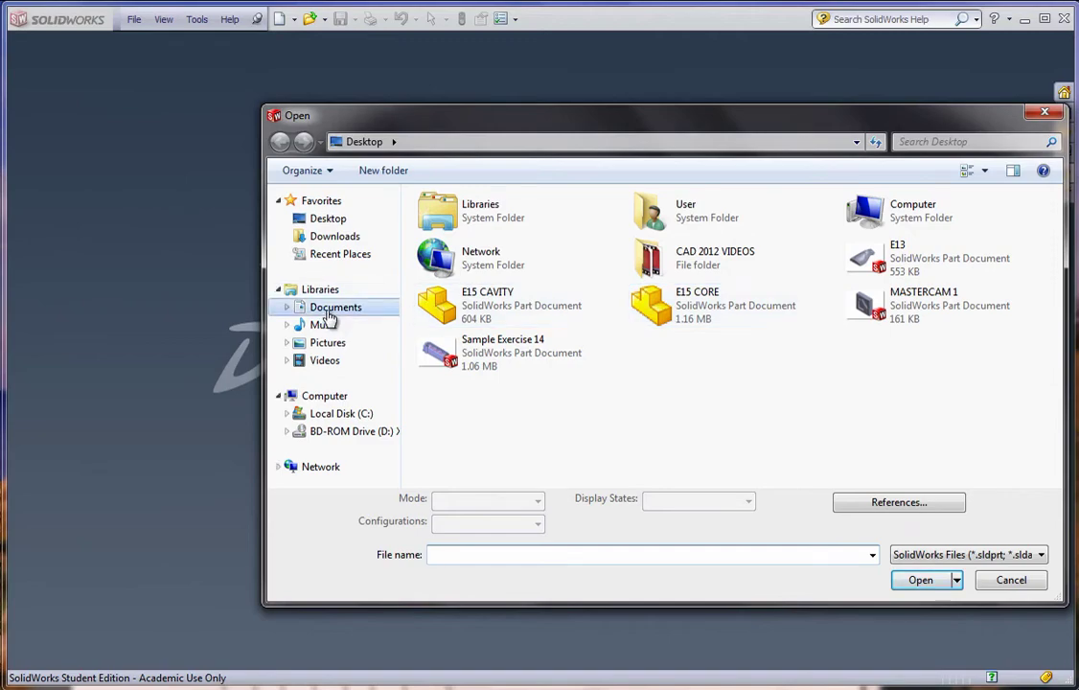
{"action": "left_click", "coordinate": [326, 307]}
{"action": "scroll", "coordinate": [959, 321], "scroll_direction": "down", "scroll_amount": 3}
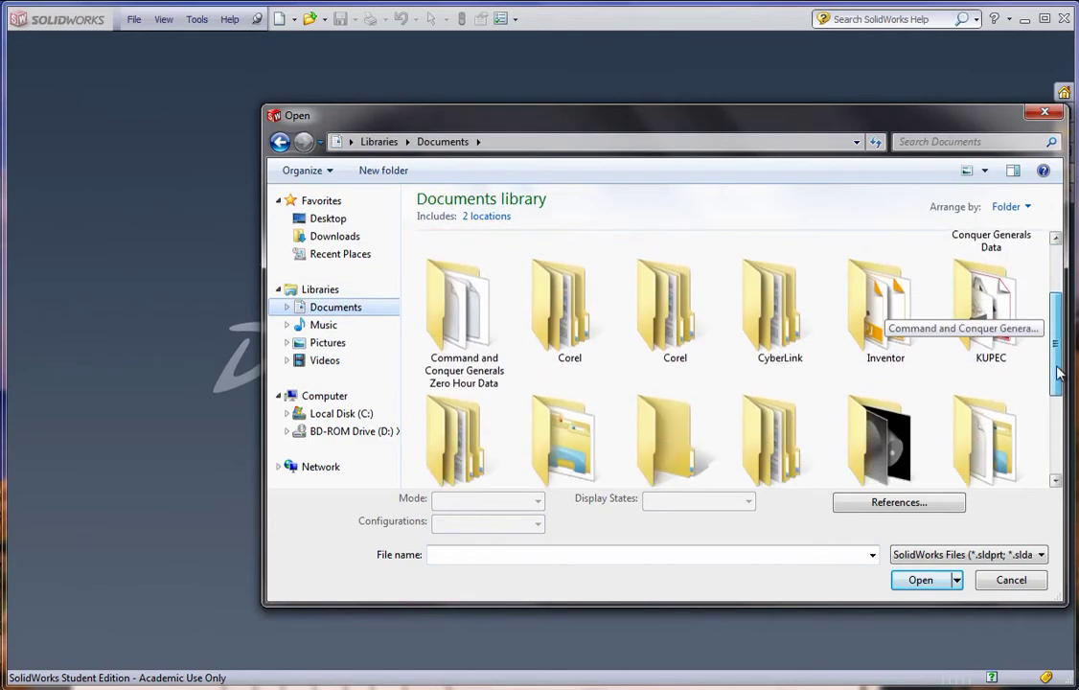
{"action": "left_click_drag", "start_coordinate": [1059, 396], "coordinate": [1059, 379]}
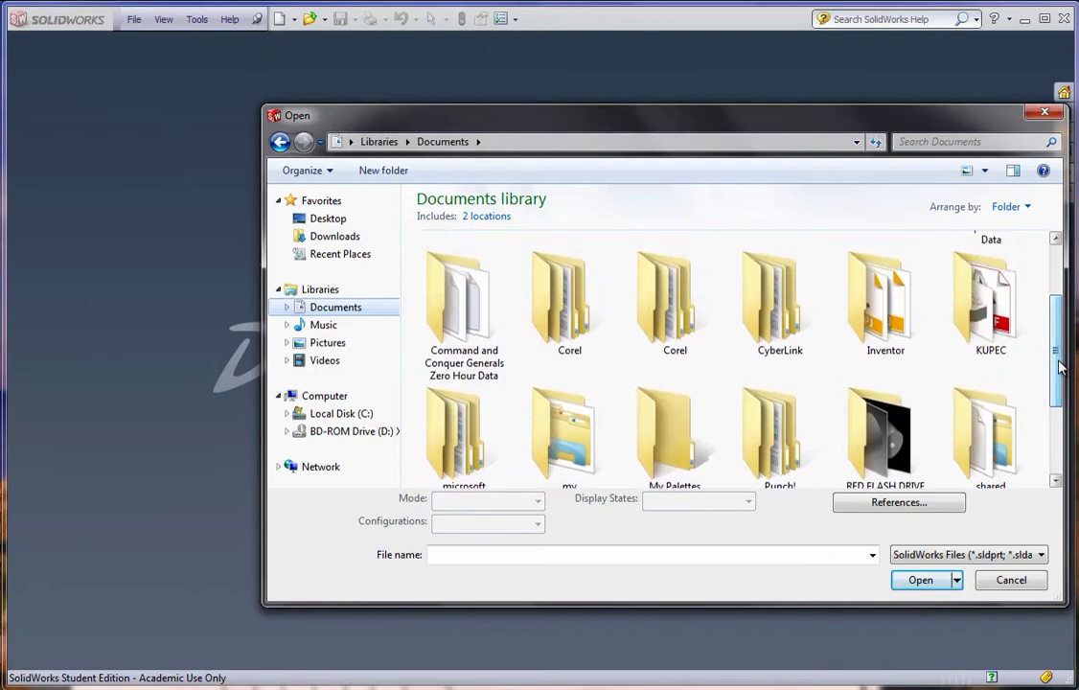
{"action": "scroll", "coordinate": [959, 355], "scroll_direction": "down", "scroll_amount": 3}
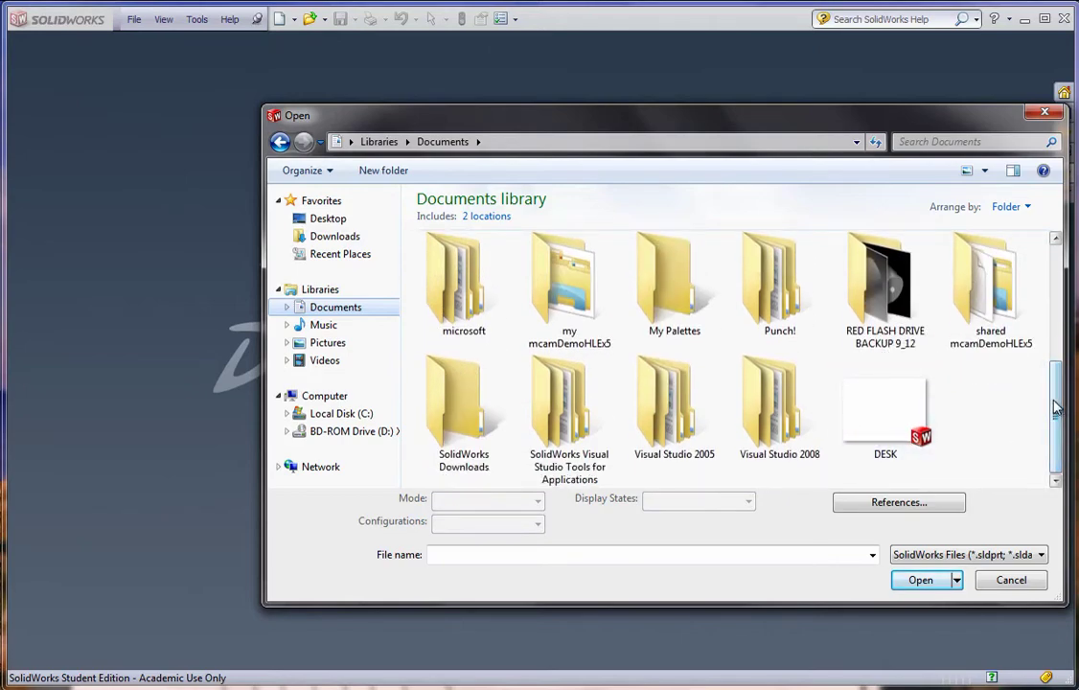
{"action": "left_click_drag", "start_coordinate": [1055, 410], "coordinate": [1047, 253]}
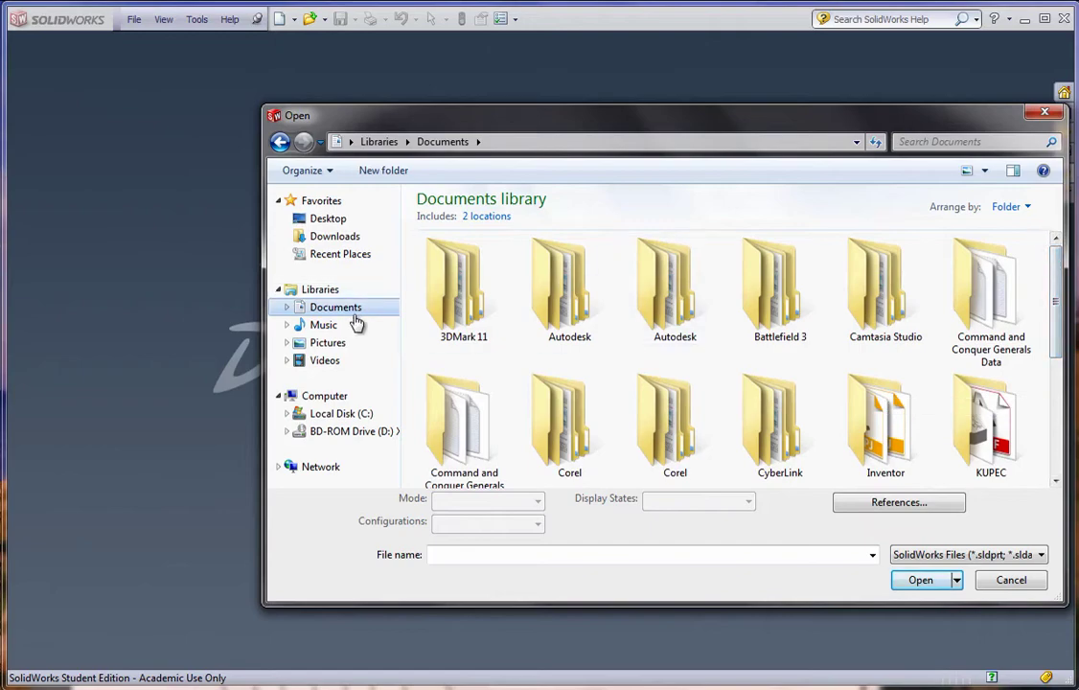
{"action": "scroll", "coordinate": [958, 451], "scroll_direction": "down", "scroll_amount": 5}
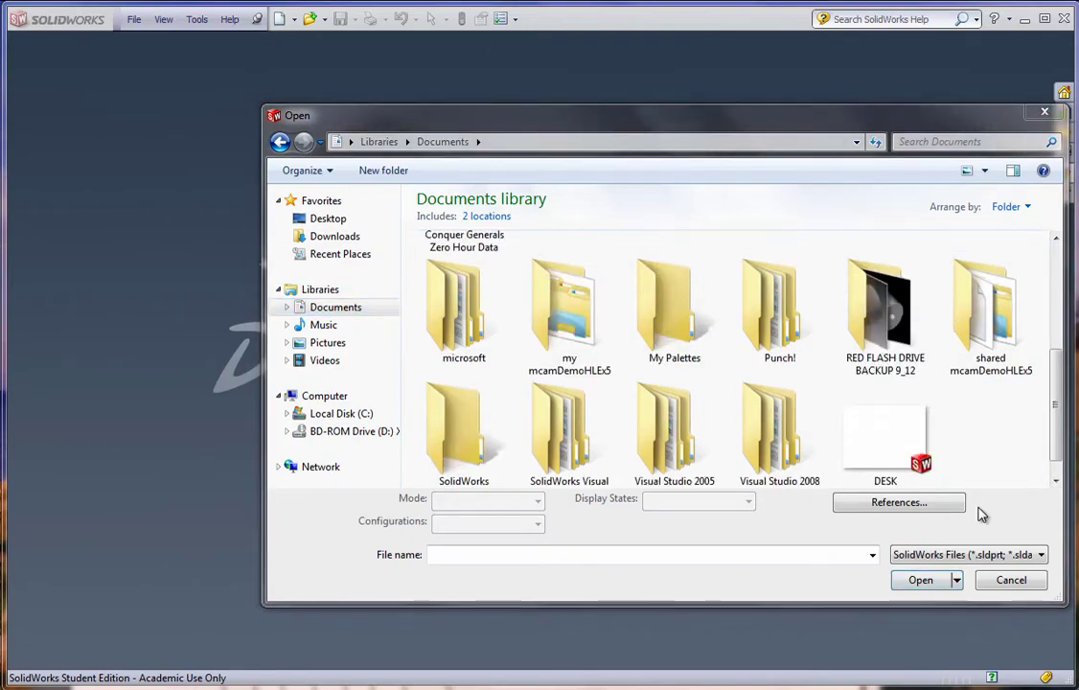
Open Sample Exercise 14 from RED FLASH DRIVE BACKUP 9_12 > CAD 121 Adv SolidWorks > Sample Files > Exercise 14
{"action": "double_click", "coordinate": [889, 330]}
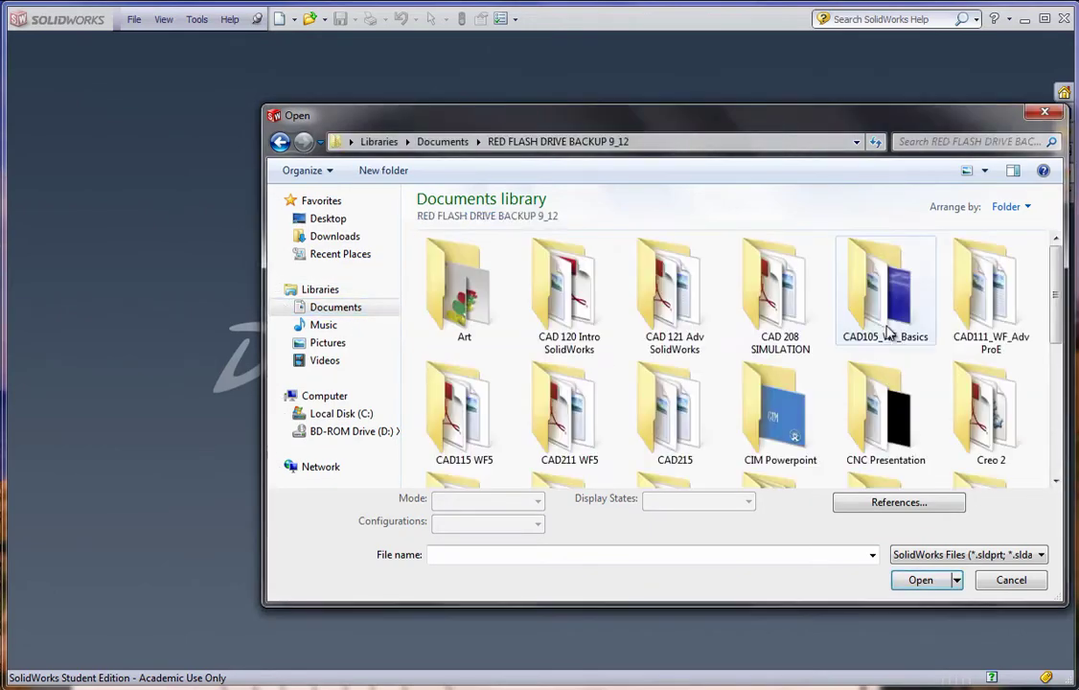
{"action": "double_click", "coordinate": [671, 287]}
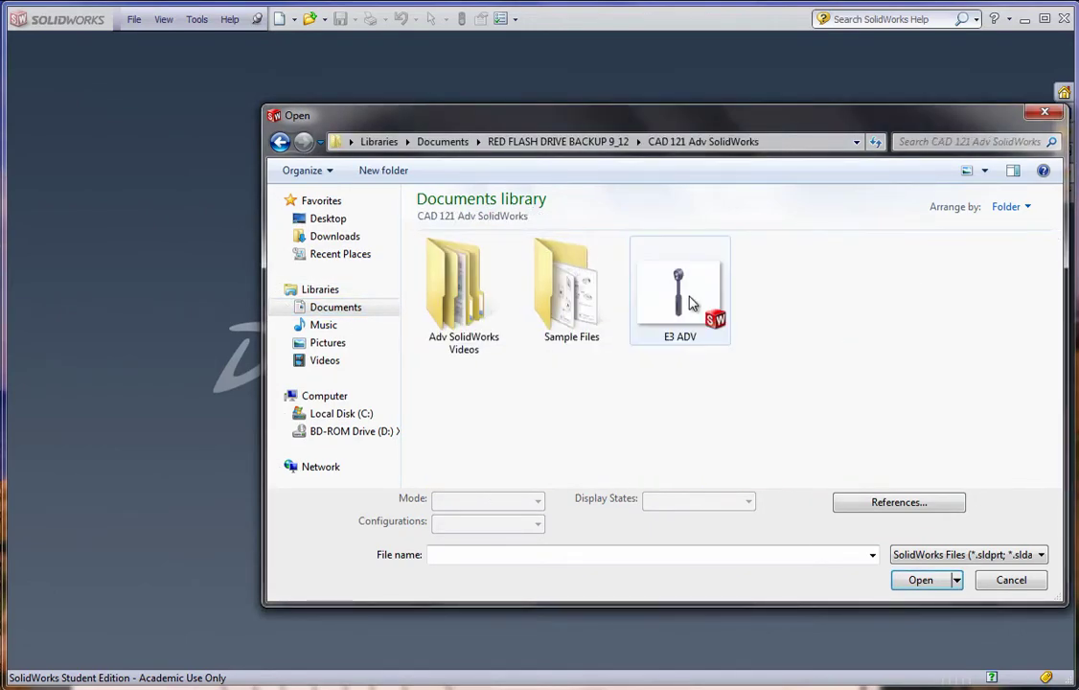
{"action": "double_click", "coordinate": [564, 299]}
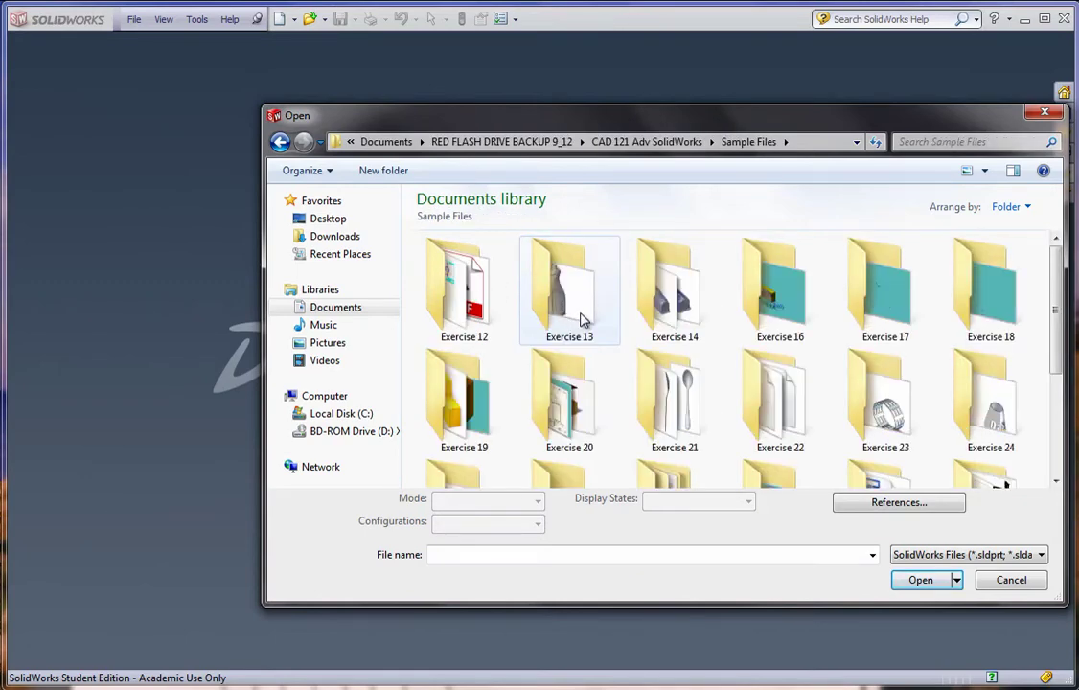
{"action": "left_click", "coordinate": [671, 297]}
{"action": "double_click", "coordinate": [671, 298]}
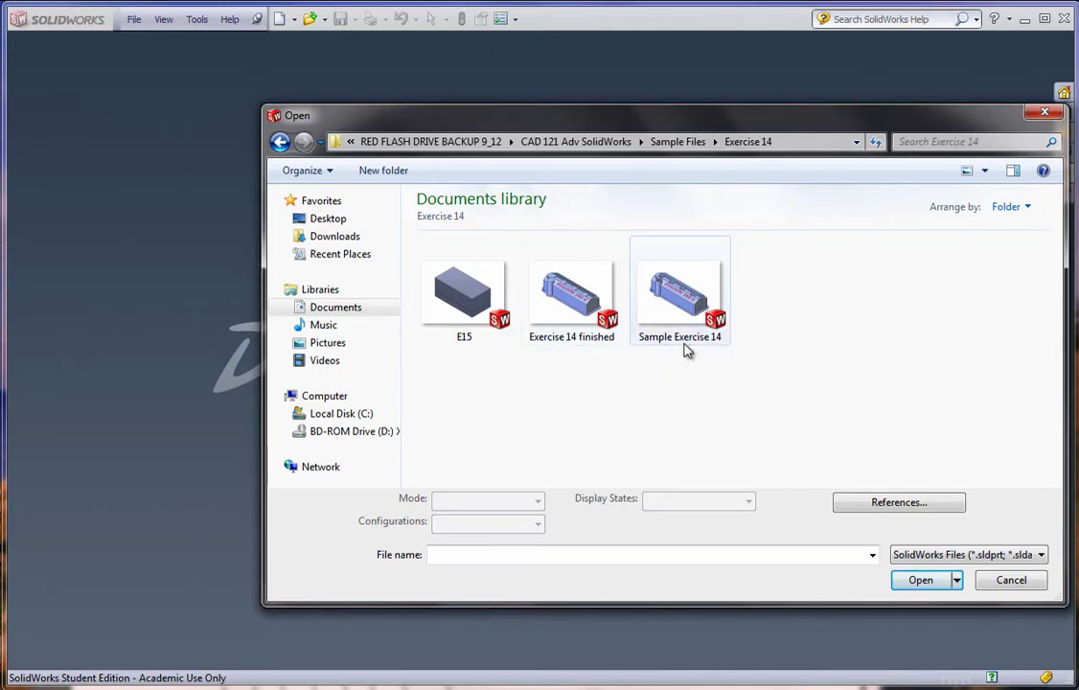
{"action": "mouse_move", "coordinate": [682, 299]}
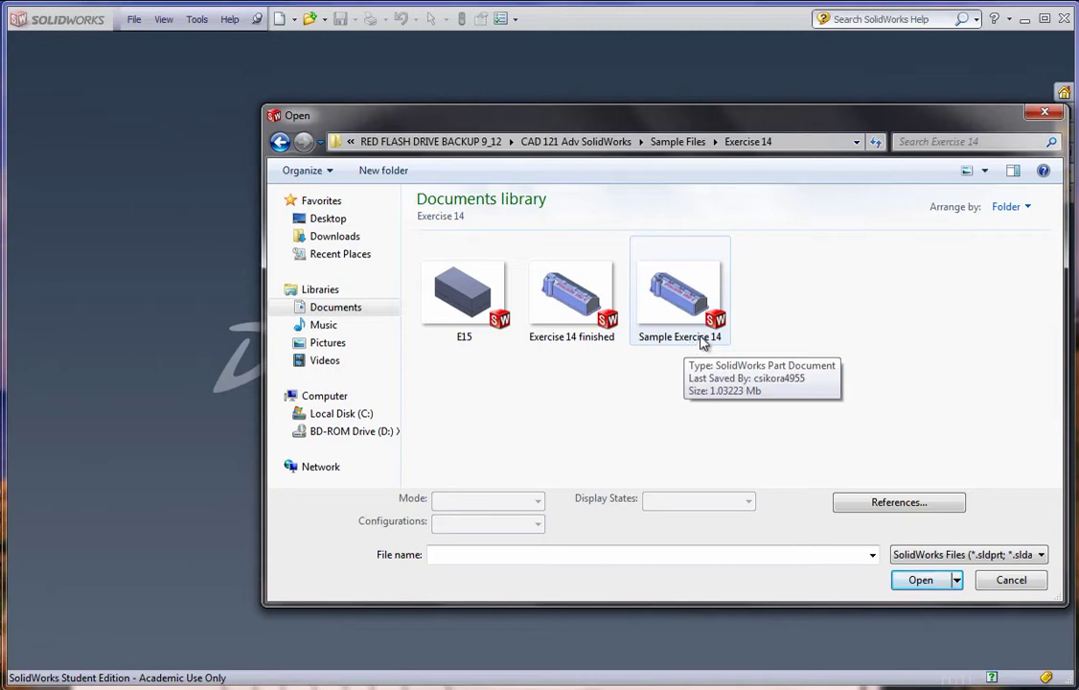
{"action": "left_click", "coordinate": [688, 303]}
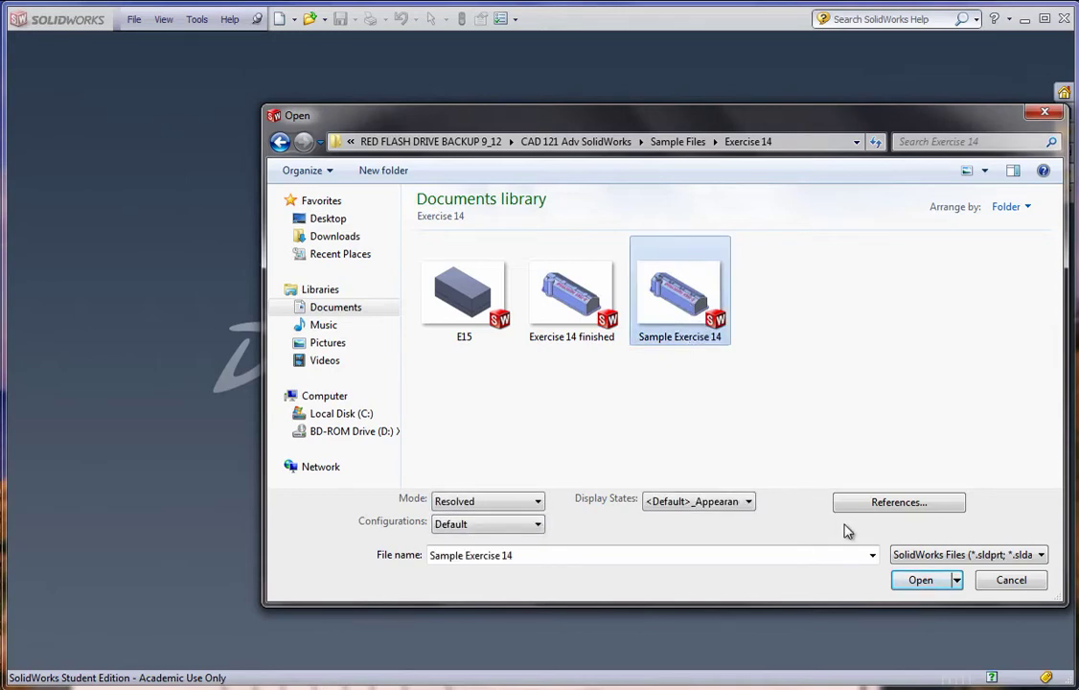
{"action": "left_click", "coordinate": [918, 580]}
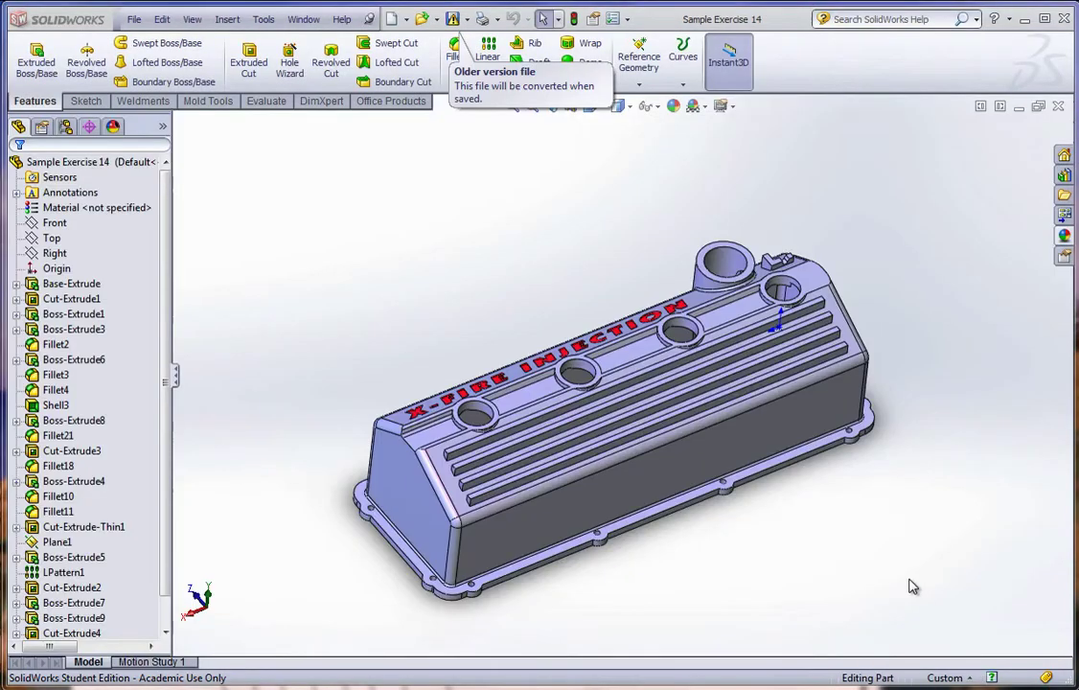
Tilt the valve cover to a steeper view and switch the CommandManager to Mold Tools
{"action": "mouse_move", "coordinate": [475, 296]}
{"action": "middle_mouse_down"}
{"action": "mouse_move", "coordinate": [475, 335]}
{"action": "mouse_move", "coordinate": [477, 299]}
{"action": "mouse_move", "coordinate": [737, 516]}
{"action": "middle_mouse_up"}
{"action": "scroll", "coordinate": [739, 498], "scroll_direction": "down", "scroll_amount": 2}
{"action": "mouse_move", "coordinate": [443, 262]}
{"action": "middle_mouse_down"}
{"action": "mouse_move", "coordinate": [432, 367]}
{"action": "mouse_move", "coordinate": [431, 334]}
{"action": "middle_mouse_up"}
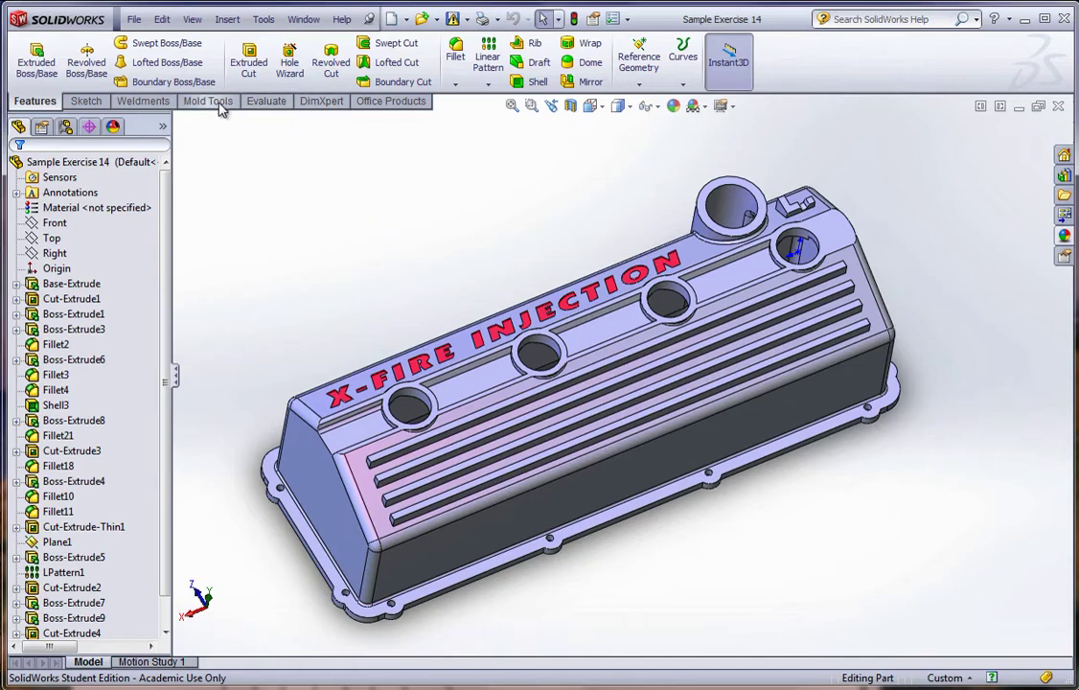
{"action": "right_click", "coordinate": [271, 107]}
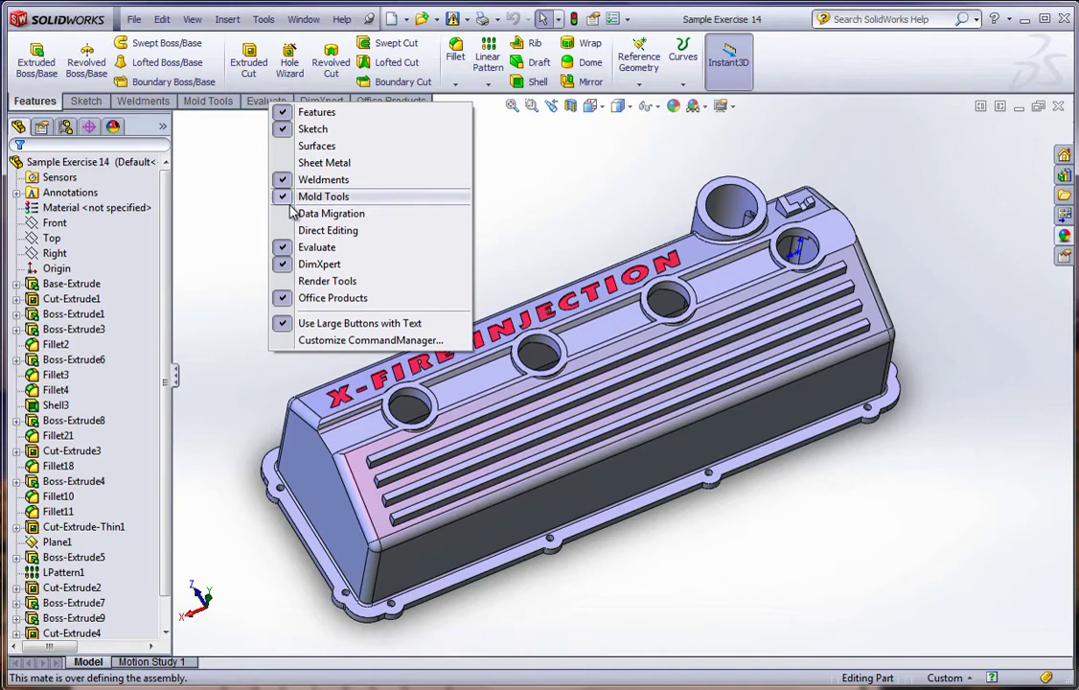
{"action": "left_click", "coordinate": [240, 161]}
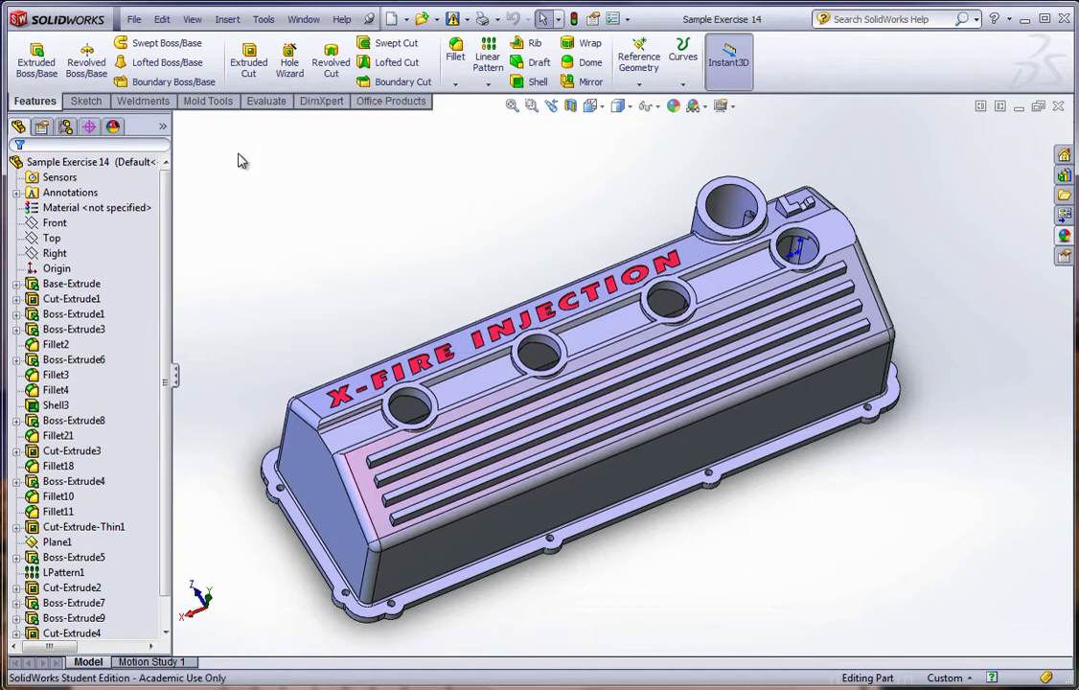
{"action": "left_click", "coordinate": [208, 101]}
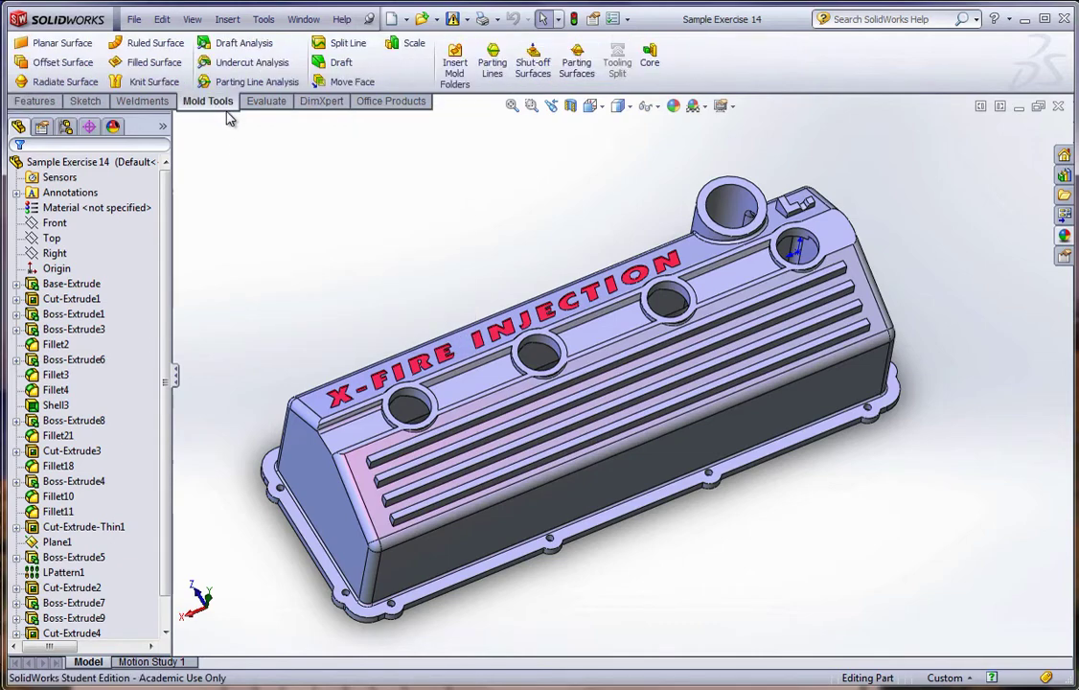
Run Draft Analysis at 1° with the top face as the direction of pull
{"action": "left_click", "coordinate": [246, 50]}
{"action": "double_click", "coordinate": [72, 241]}
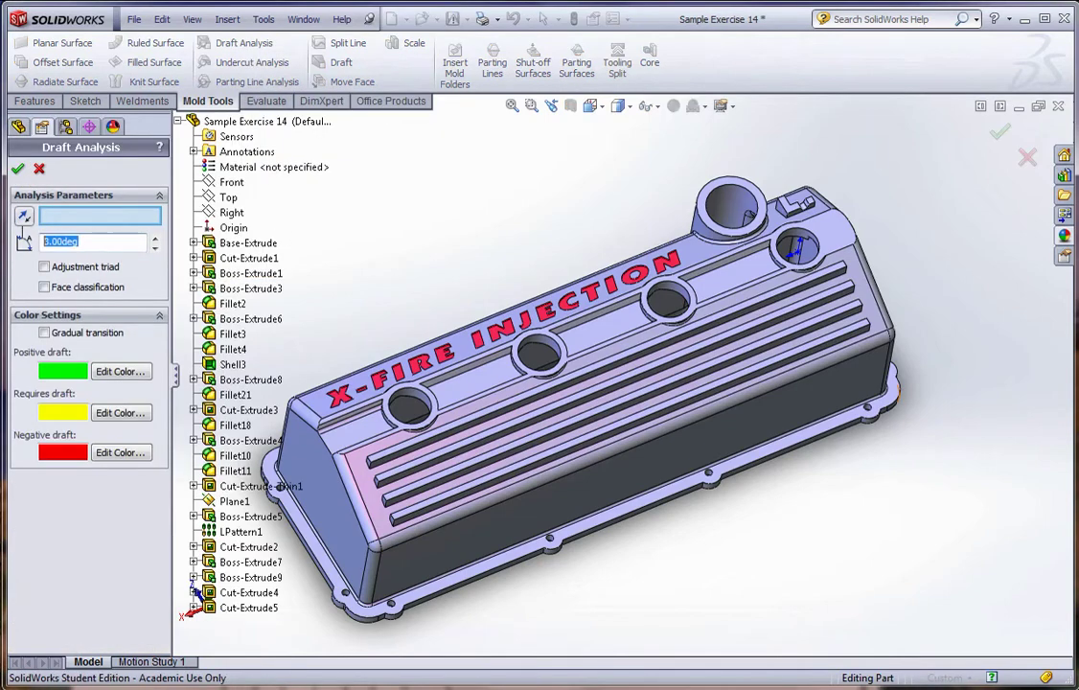
{"action": "type", "text": "1"}
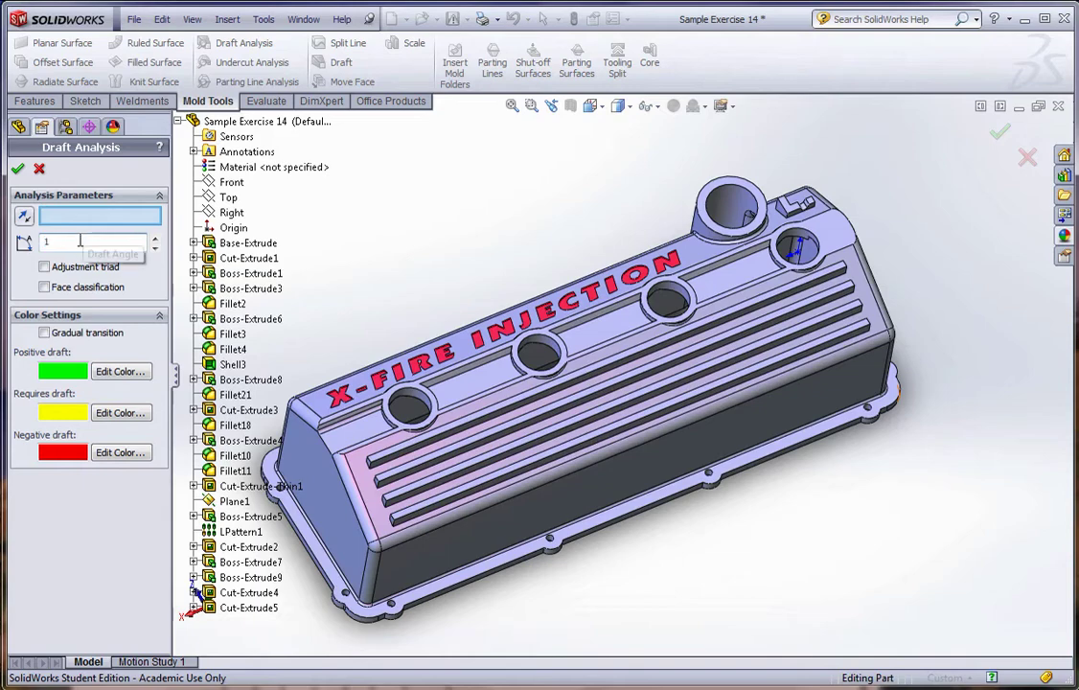
{"action": "left_click", "coordinate": [508, 390]}
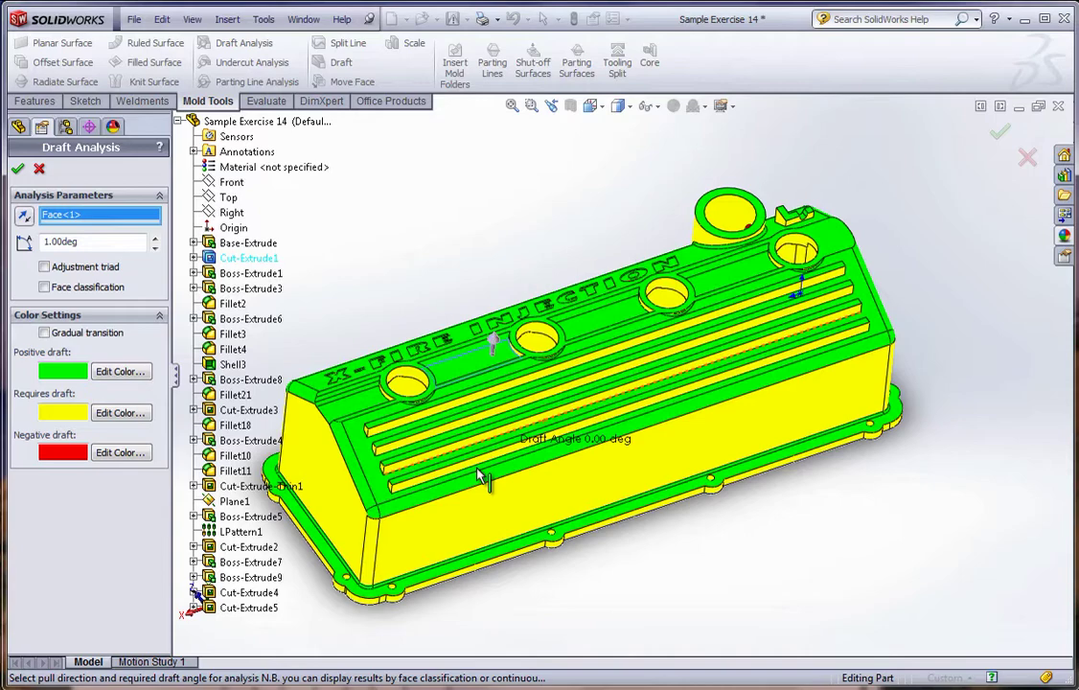
{"action": "scroll", "coordinate": [518, 431], "scroll_direction": "down", "scroll_amount": 2}
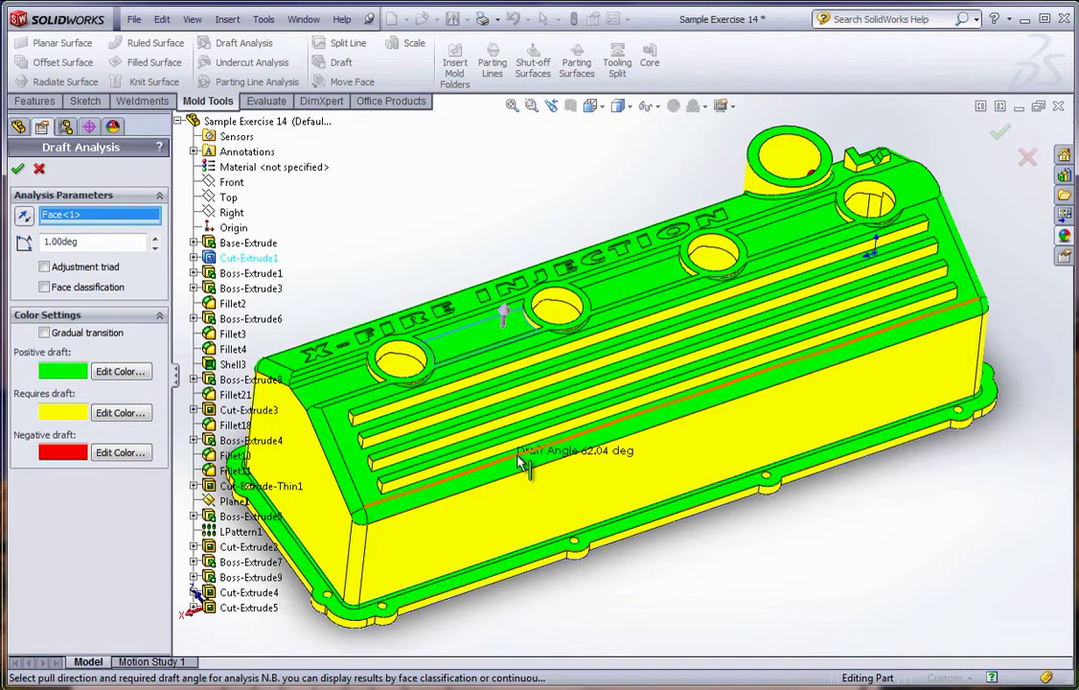
Highlight Cut-Extrude1 and orbit the casting to inspect underside, inner walls and ribbed top
{"action": "scroll", "coordinate": [628, 383], "scroll_direction": "up", "scroll_amount": 2}
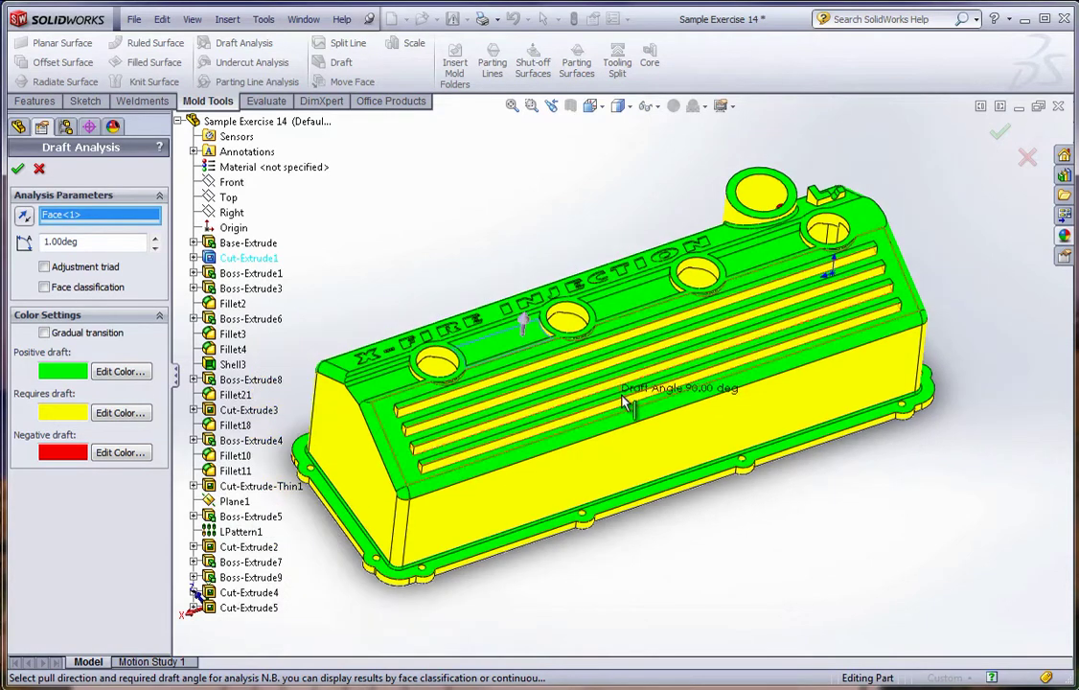
{"action": "left_click", "coordinate": [237, 261]}
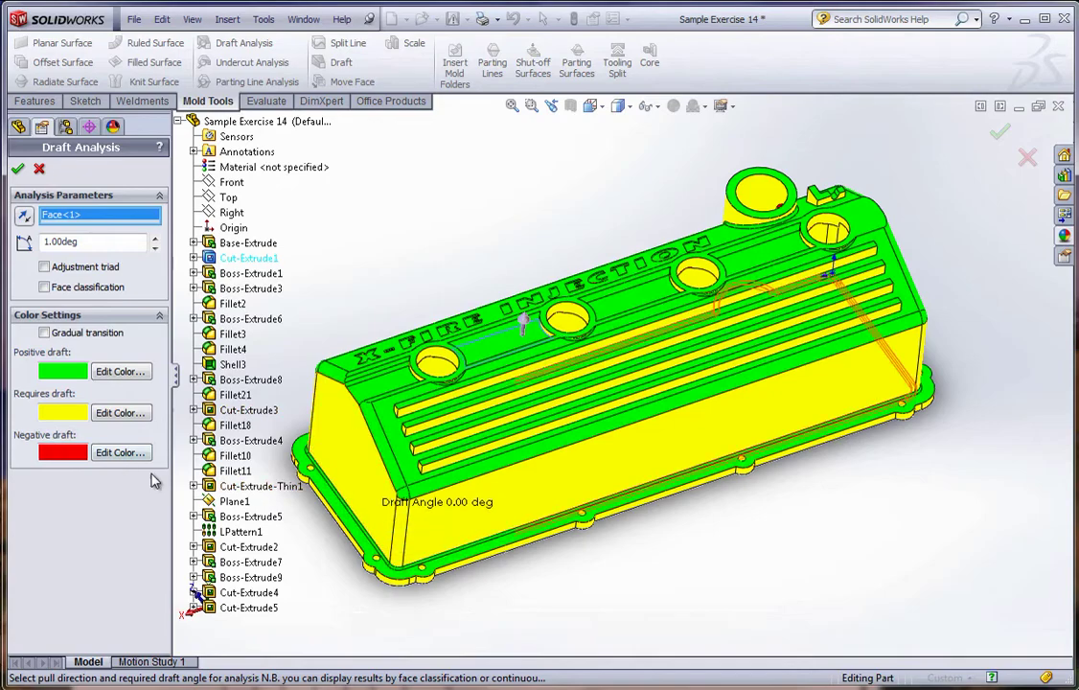
{"action": "middle_click_drag", "start_coordinate": [665, 578], "coordinate": [696, 158]}
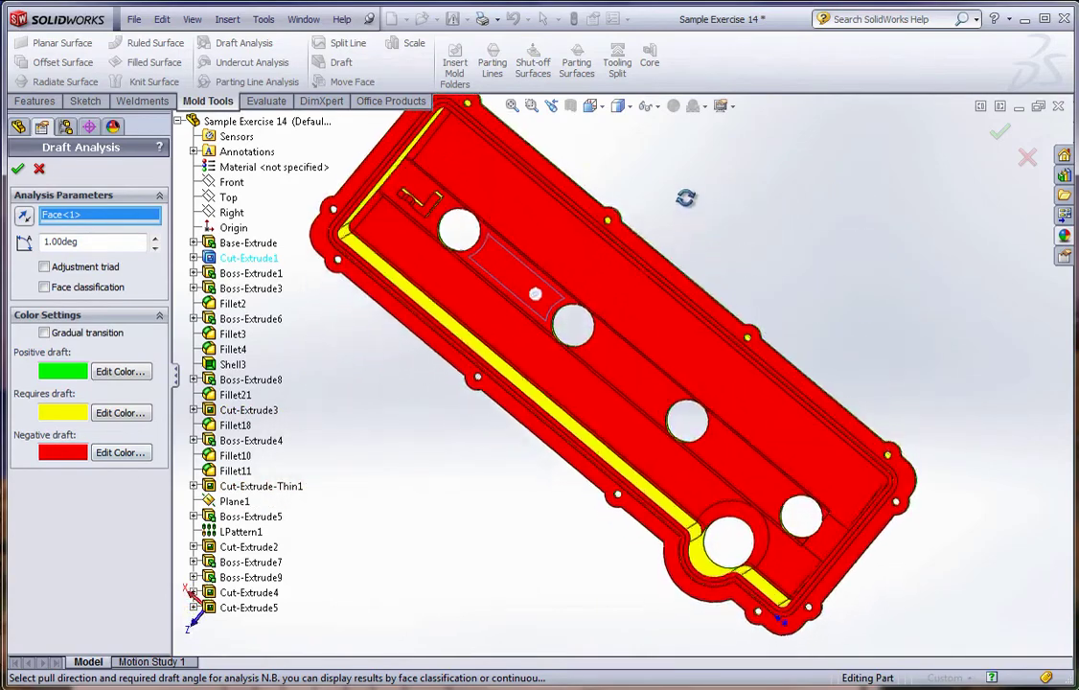
{"action": "middle_click_drag", "start_coordinate": [469, 518], "coordinate": [475, 435]}
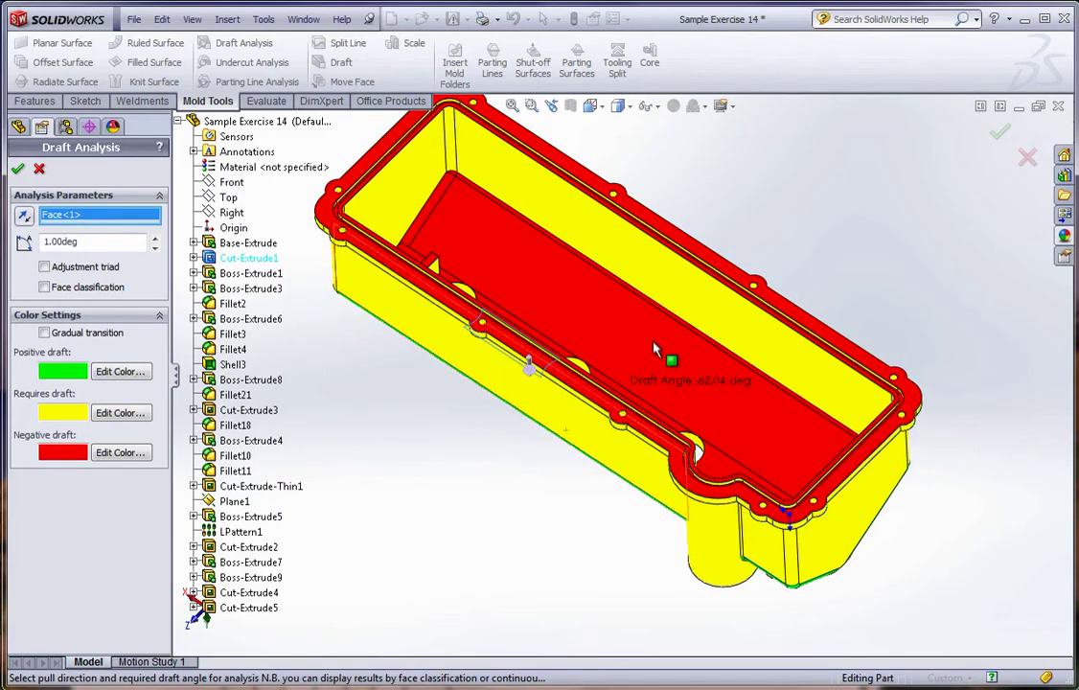
{"action": "middle_click_drag", "start_coordinate": [566, 439], "coordinate": [719, 380]}
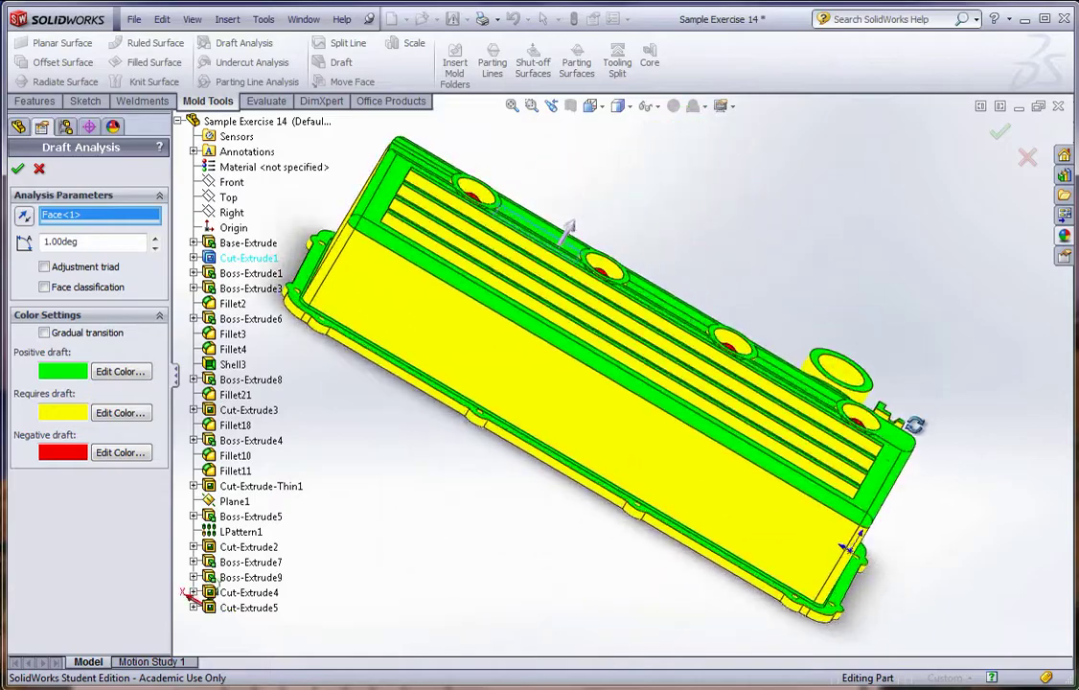
{"action": "mouse_move", "coordinate": [719, 380]}
{"action": "middle_mouse_down"}
{"action": "mouse_move", "coordinate": [836, 332]}
{"action": "mouse_move", "coordinate": [269, 166]}
{"action": "middle_mouse_up"}
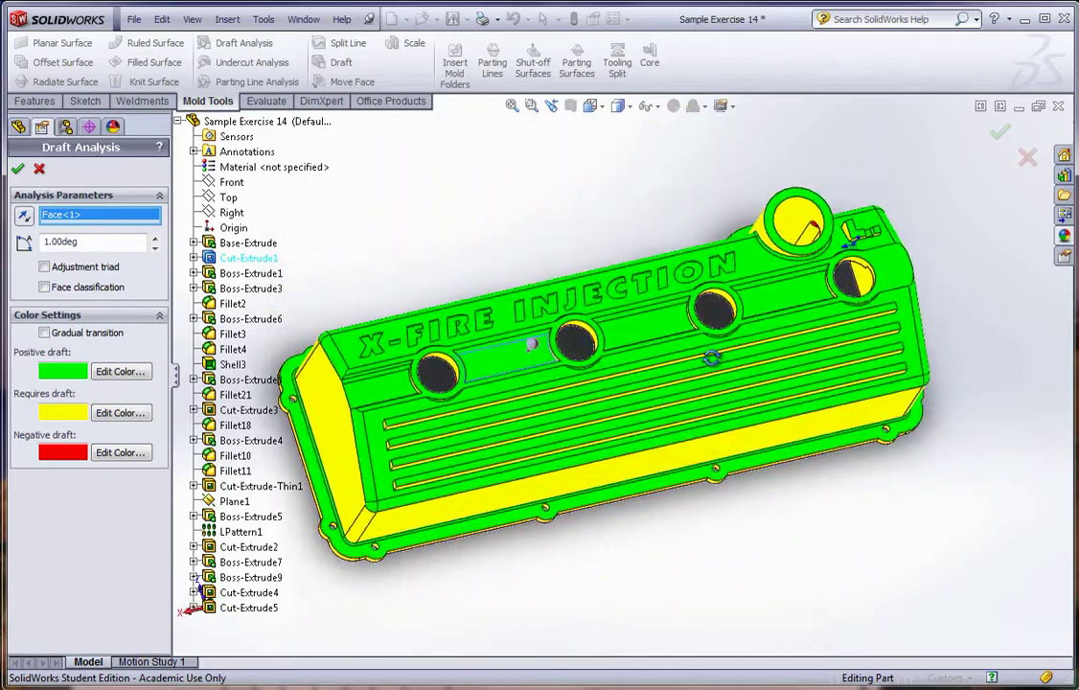
Cancel the draft analysis and orbit the model to an angled top view
{"action": "left_click", "coordinate": [38, 171]}
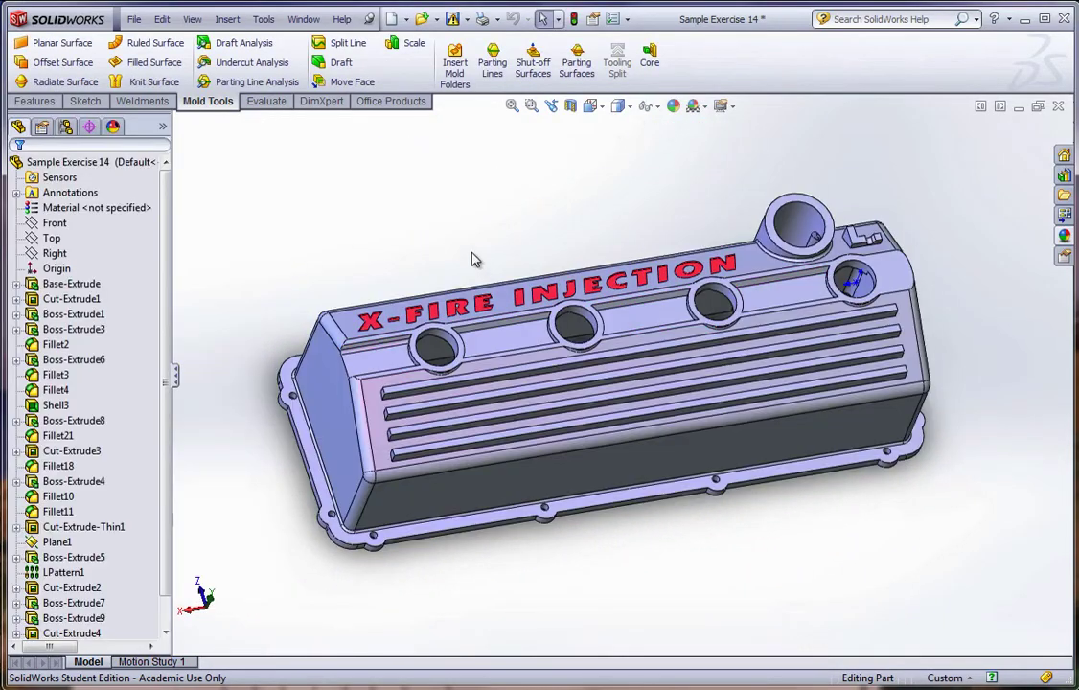
{"action": "mouse_move", "coordinate": [483, 253]}
{"action": "middle_mouse_down"}
{"action": "mouse_move", "coordinate": [503, 339]}
{"action": "mouse_move", "coordinate": [212, 446]}
{"action": "middle_mouse_up"}
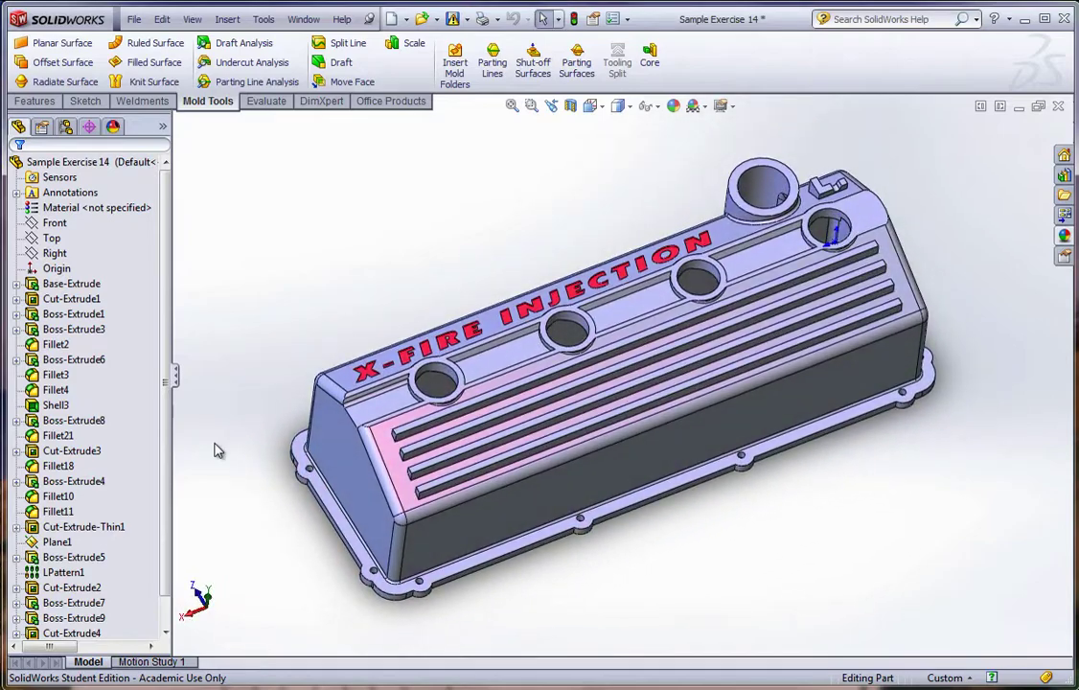
{"action": "scroll", "coordinate": [169, 508], "scroll_direction": "down", "scroll_amount": 1}
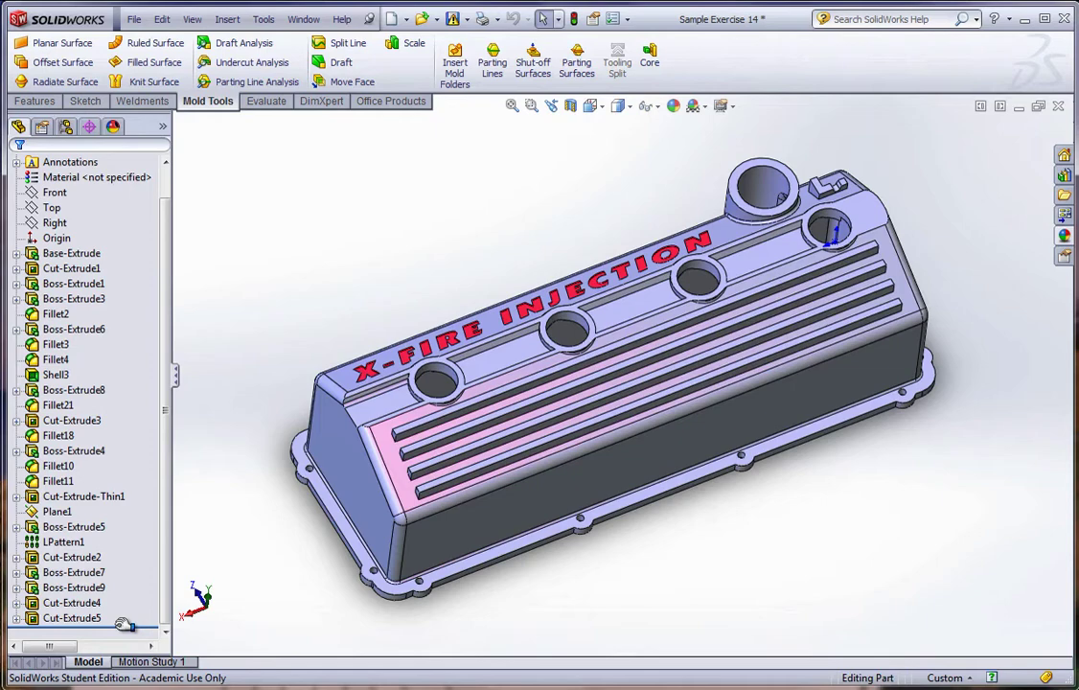
Drag the rollback bar up to just below Base-Extrude
{"action": "left_click_drag", "start_coordinate": [125, 625], "coordinate": [125, 454]}
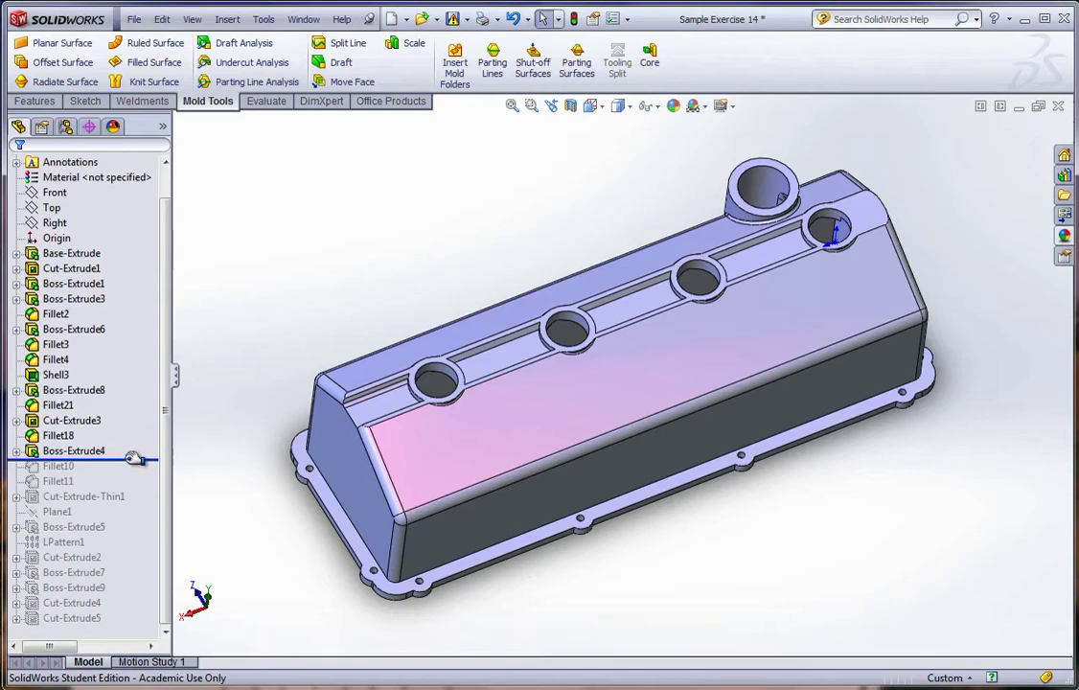
{"action": "left_click", "coordinate": [85, 618]}
{"action": "left_click", "coordinate": [83, 468]}
{"action": "left_click", "coordinate": [88, 603]}
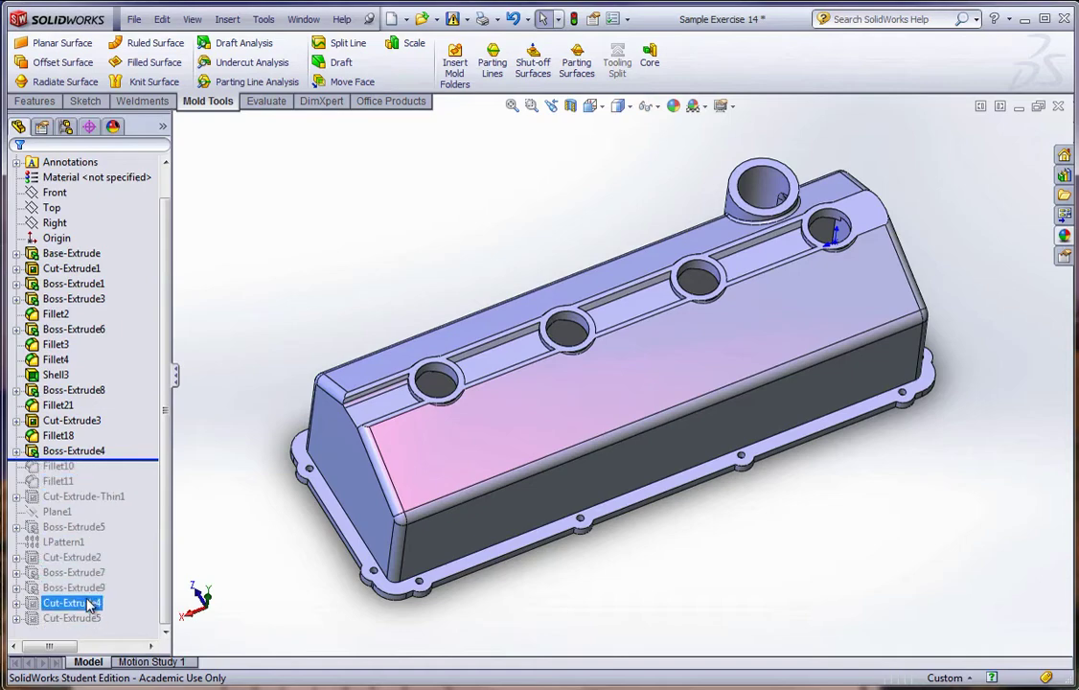
{"action": "left_click", "coordinate": [155, 458]}
{"action": "left_click_drag", "start_coordinate": [155, 459], "coordinate": [151, 381]}
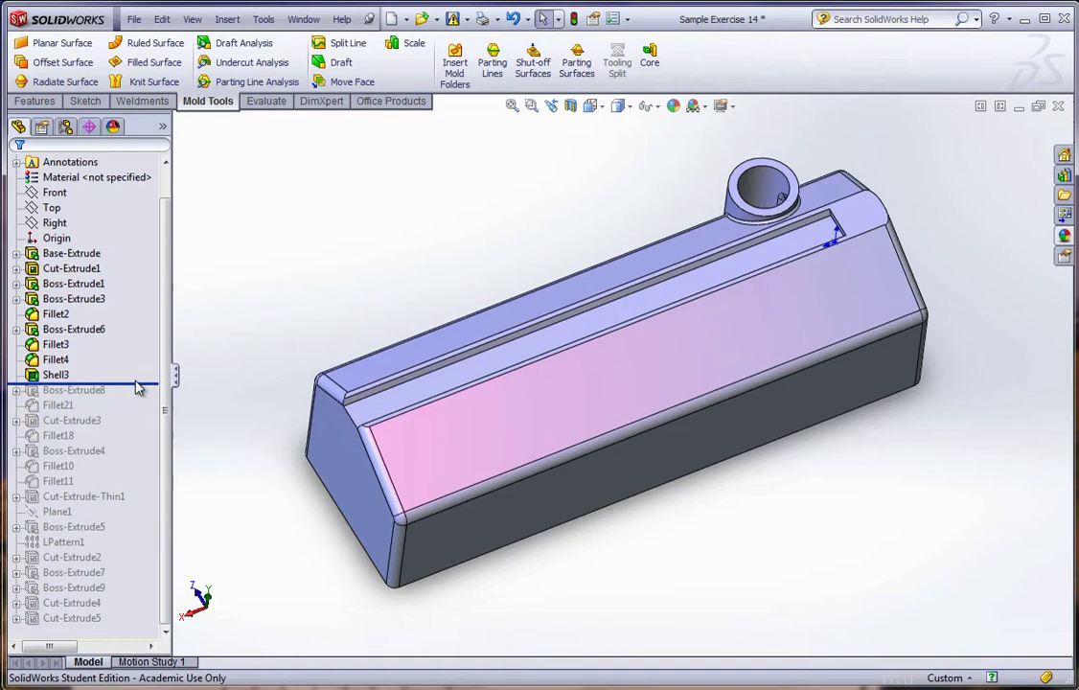
{"action": "left_click_drag", "start_coordinate": [145, 381], "coordinate": [149, 259]}
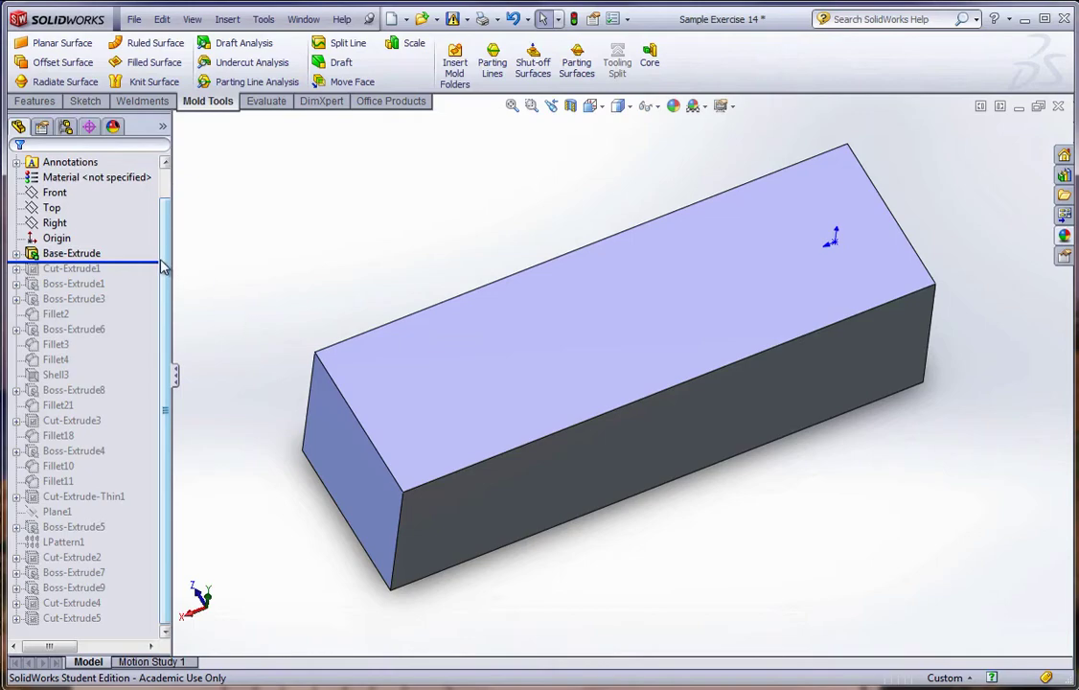
{"action": "left_click", "coordinate": [36, 254]}
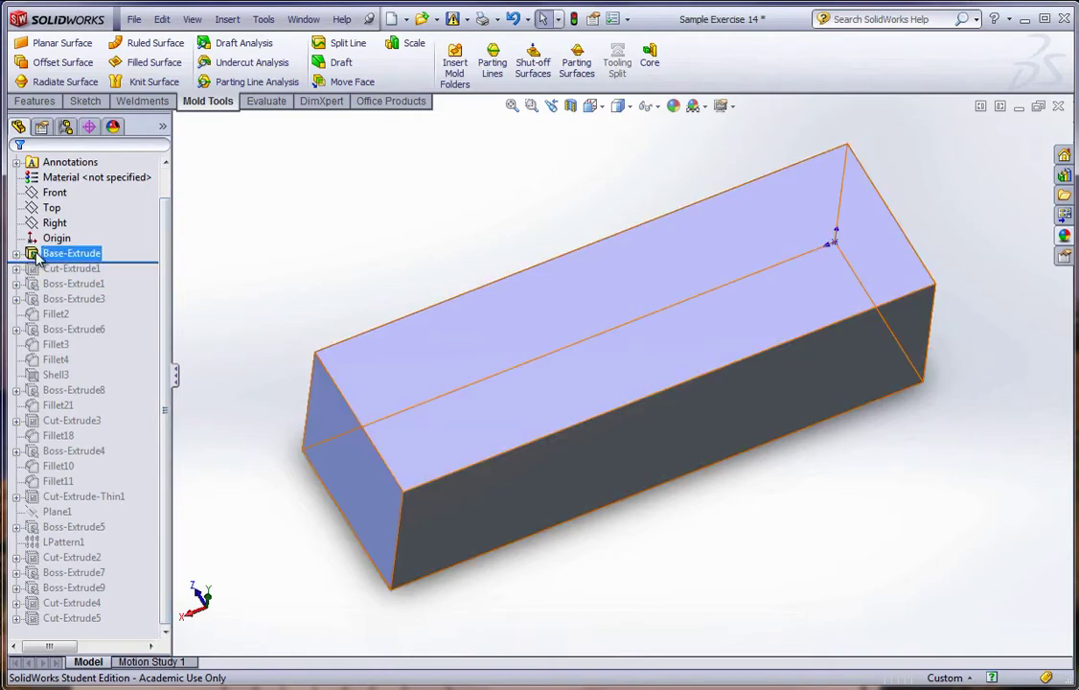
{"action": "right_click", "coordinate": [36, 254]}
{"action": "left_click", "coordinate": [48, 206]}
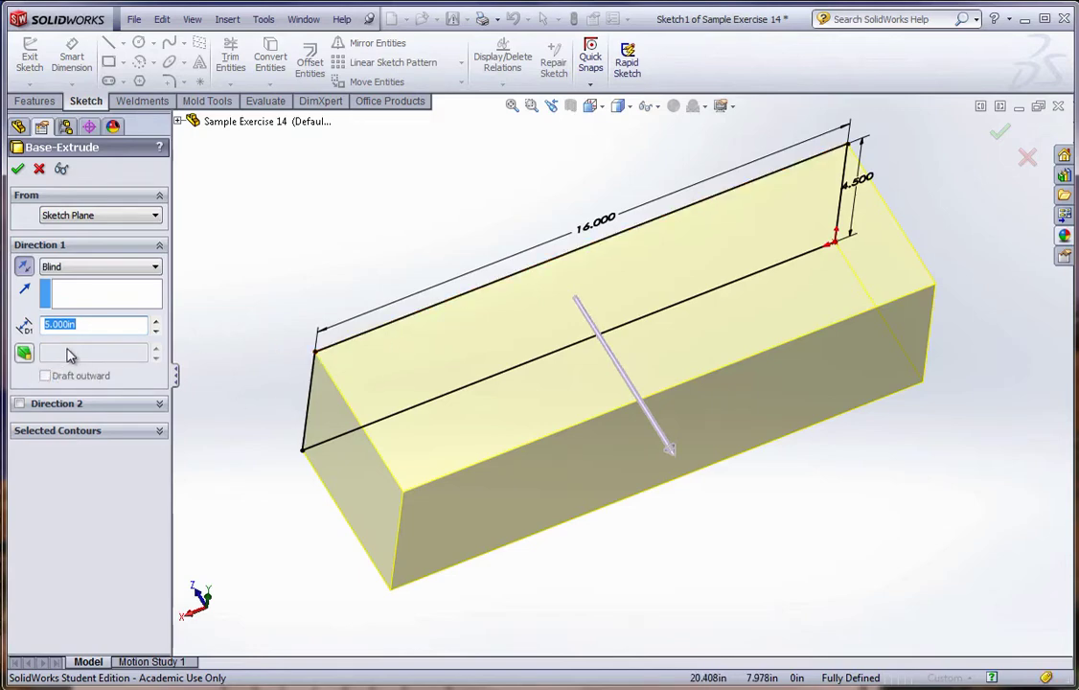
{"action": "left_click", "coordinate": [24, 353]}
{"action": "left_click", "coordinate": [154, 348]}
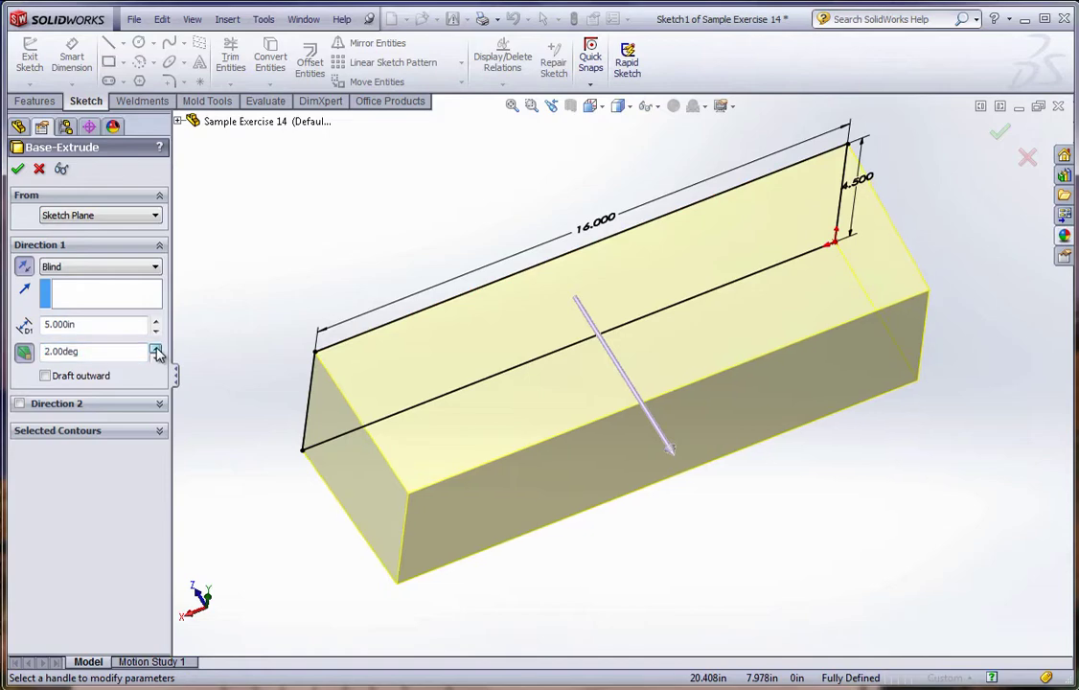
{"action": "left_click_drag", "start_coordinate": [156, 354], "coordinate": [159, 366]}
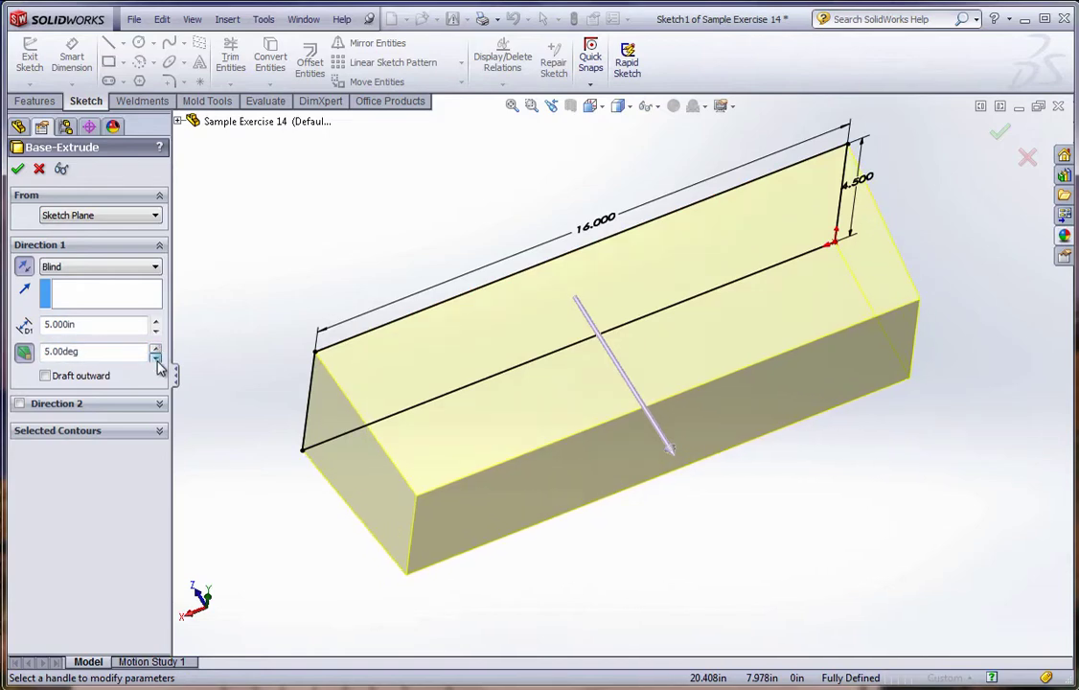
{"action": "left_click", "coordinate": [24, 353]}
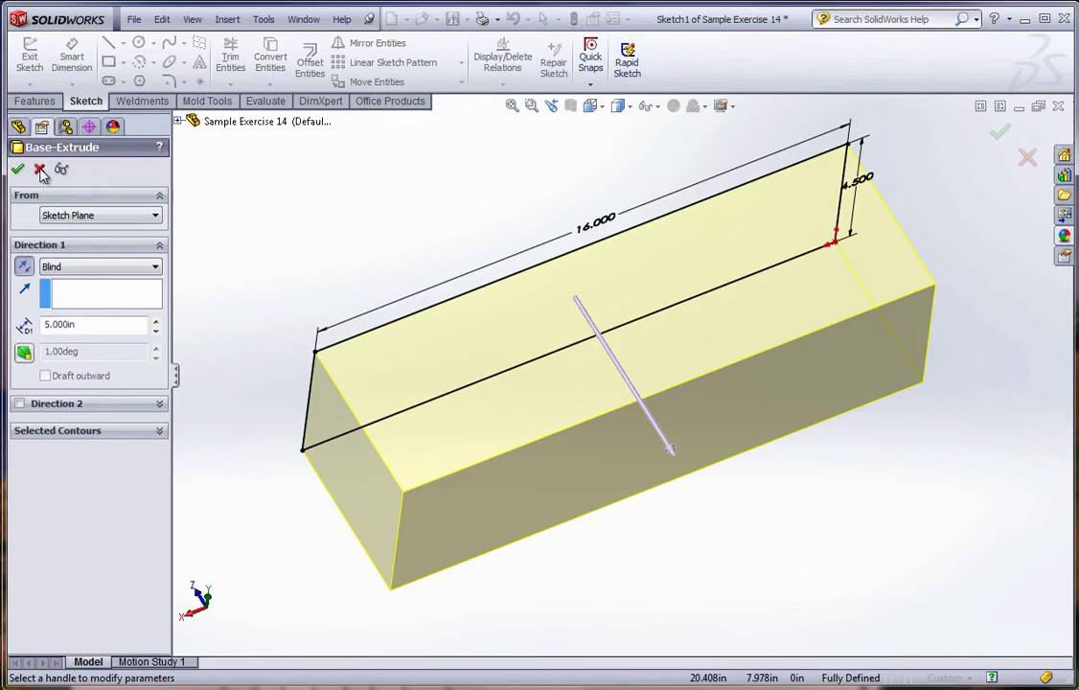
{"action": "left_click", "coordinate": [39, 170]}
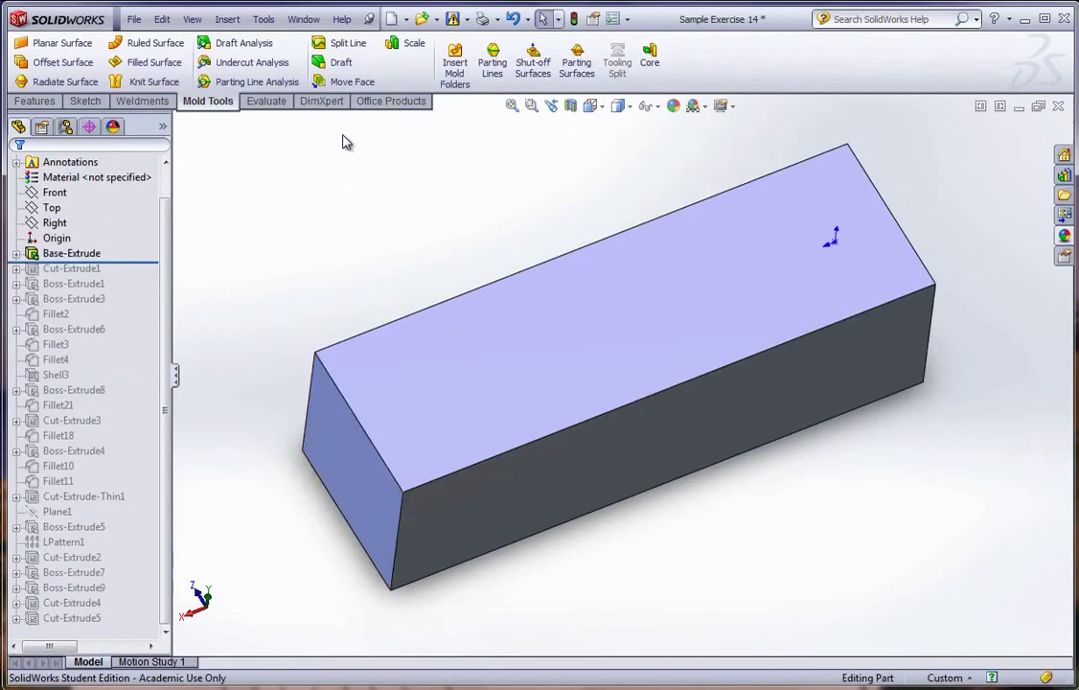
Start a Draft feature and orbit the box to show its underside
{"action": "left_click", "coordinate": [342, 65]}
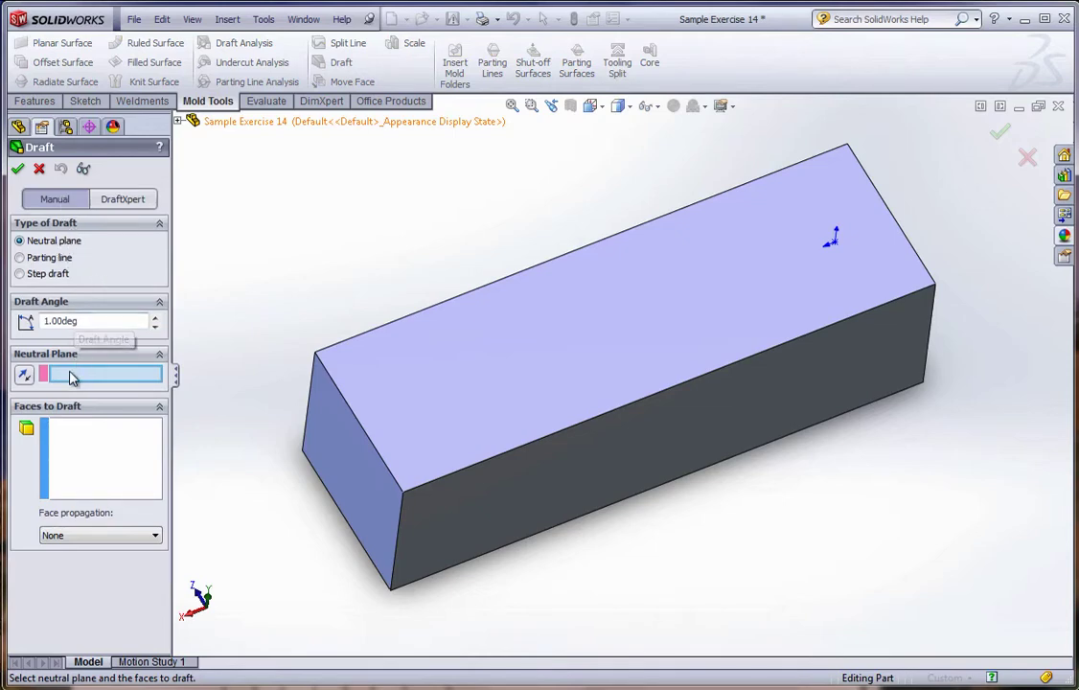
{"action": "middle_click_drag", "start_coordinate": [311, 516], "coordinate": [357, 345]}
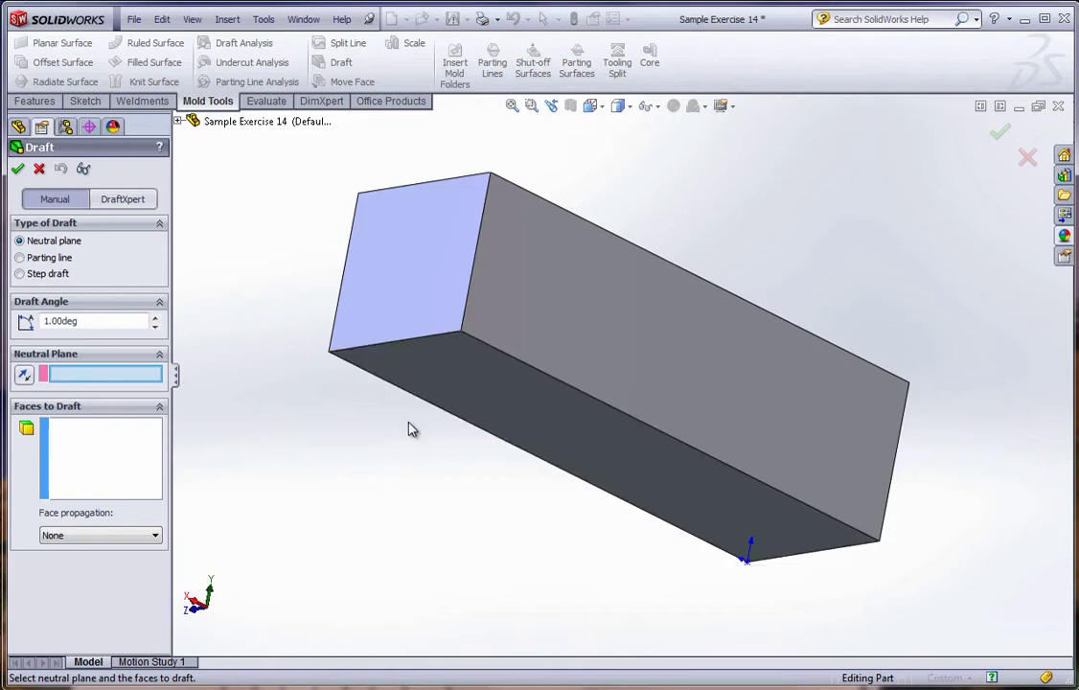
Pick the box's bottom face as the neutral plane, then return to Isometric view
{"action": "left_click", "coordinate": [475, 390]}
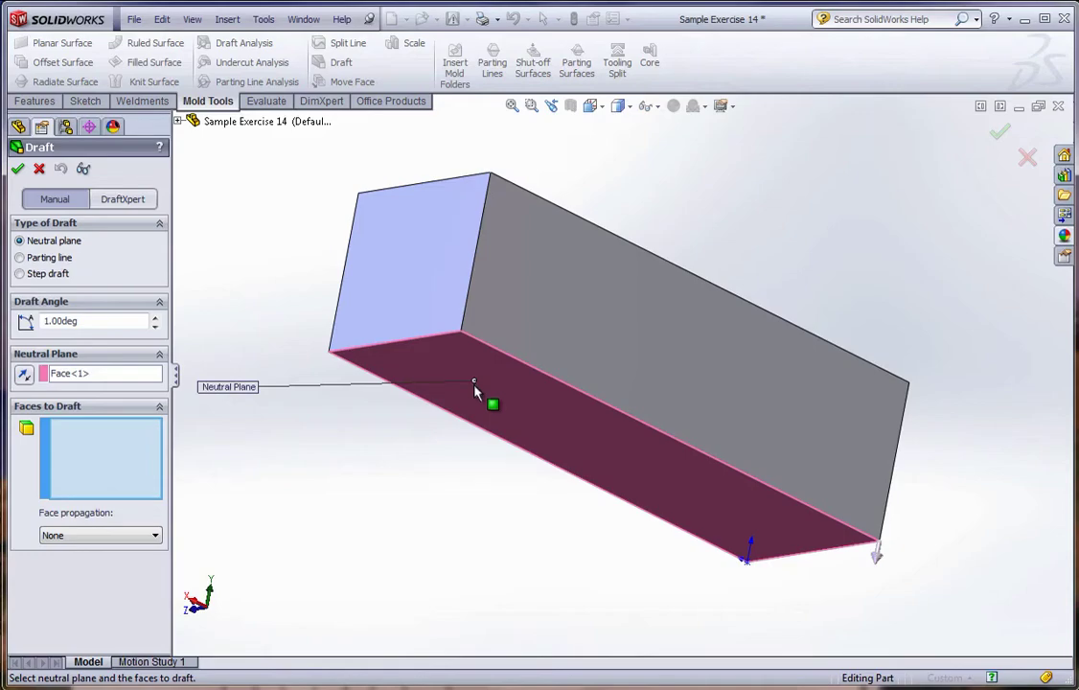
{"action": "key", "text": "space"}
{"action": "double_click", "coordinate": [508, 522]}
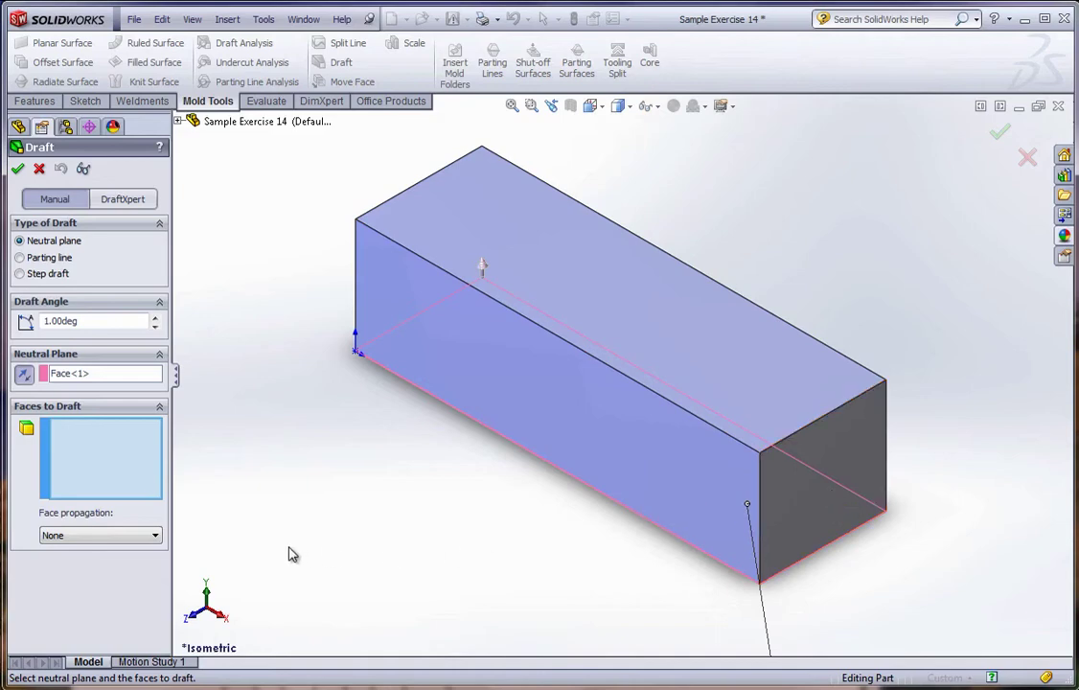
Set face propagation to Outer Faces and accept the 1° draft as Draft1
{"action": "left_click", "coordinate": [104, 537]}
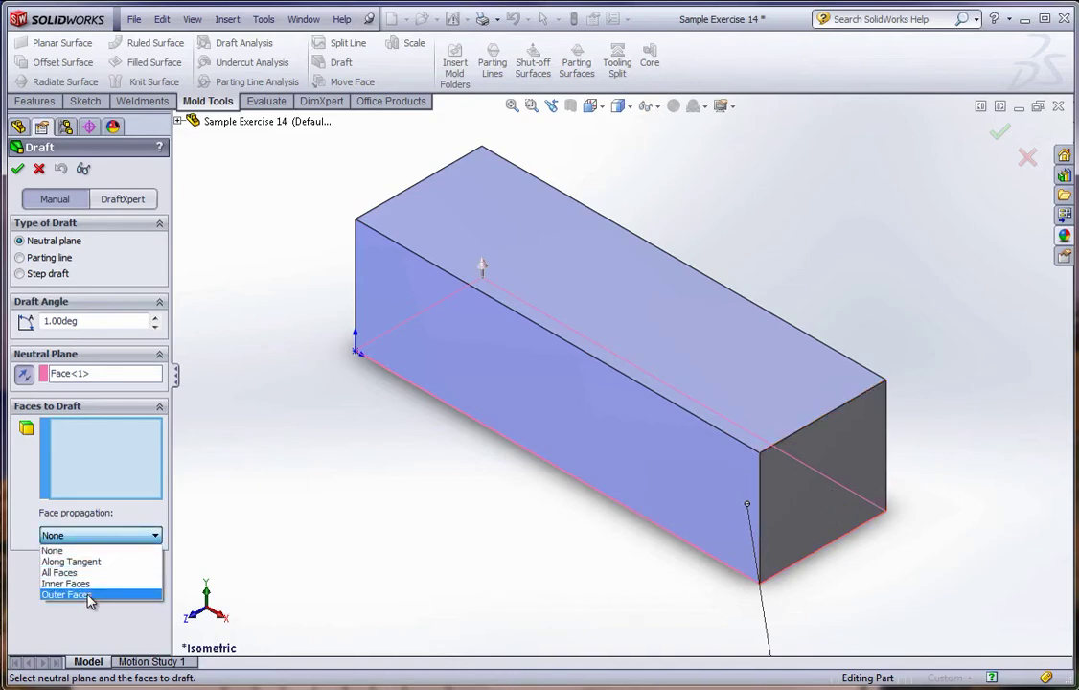
{"action": "left_click", "coordinate": [89, 595]}
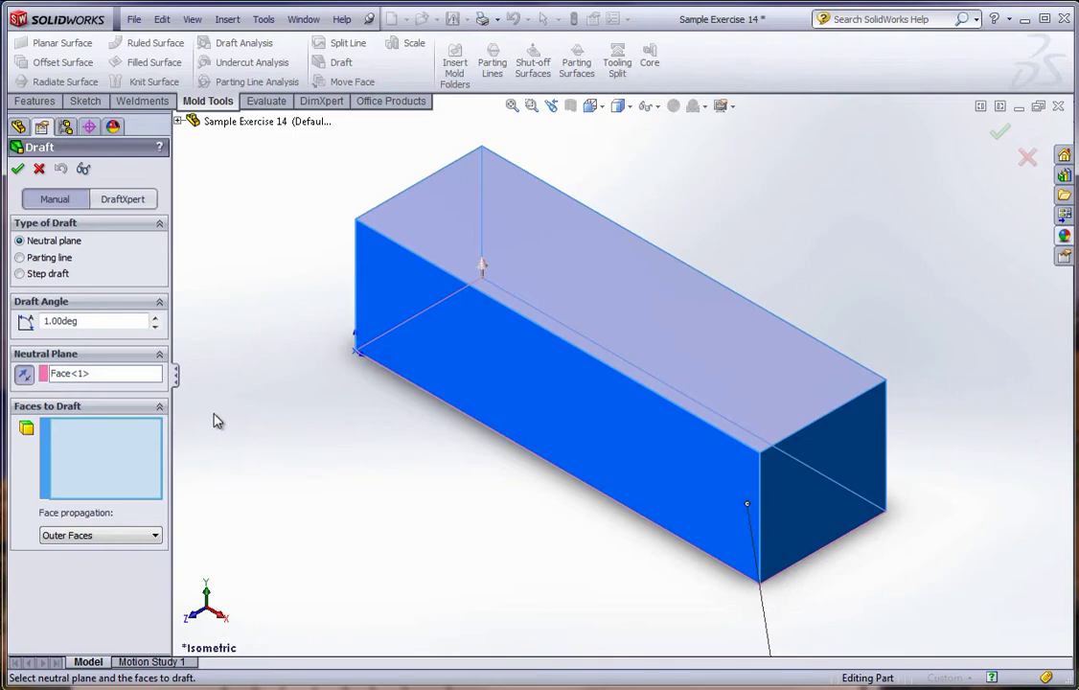
{"action": "left_click", "coordinate": [18, 169]}
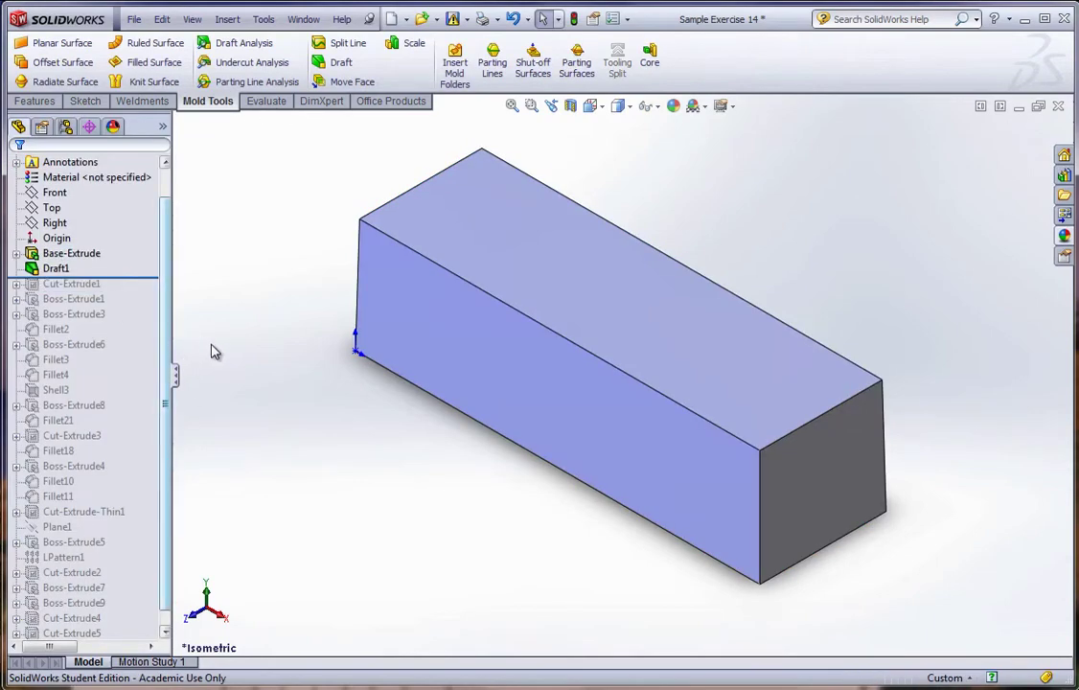
Roll forward to the full part and start a draft analysis from the top face
{"action": "left_click_drag", "start_coordinate": [148, 277], "coordinate": [139, 652]}
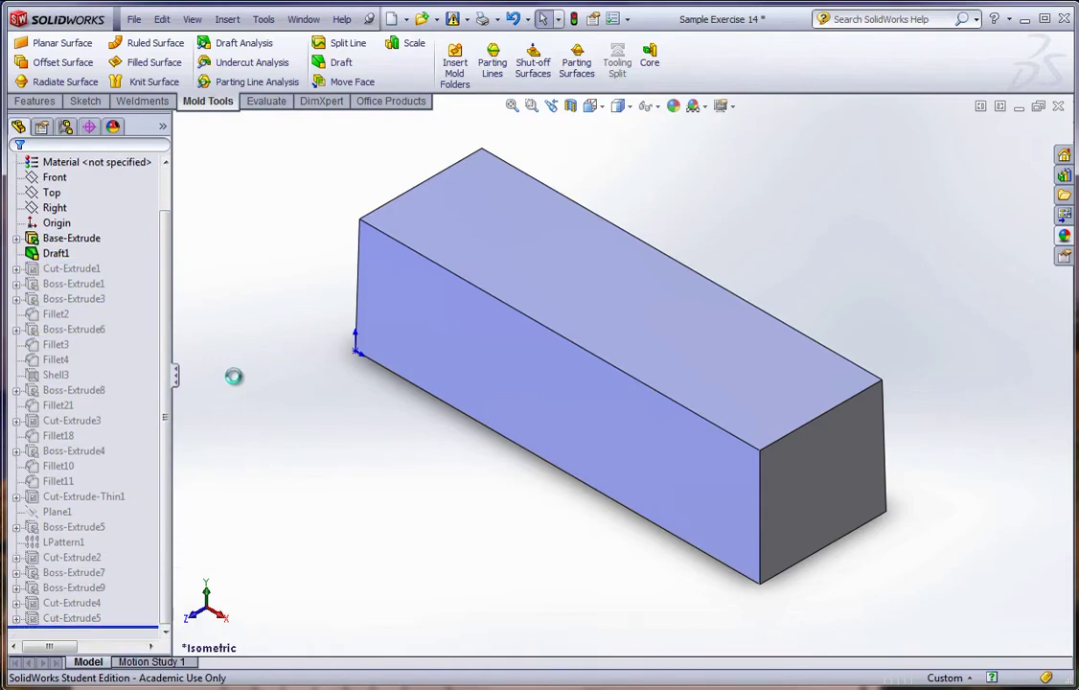
{"action": "left_click", "coordinate": [244, 43]}
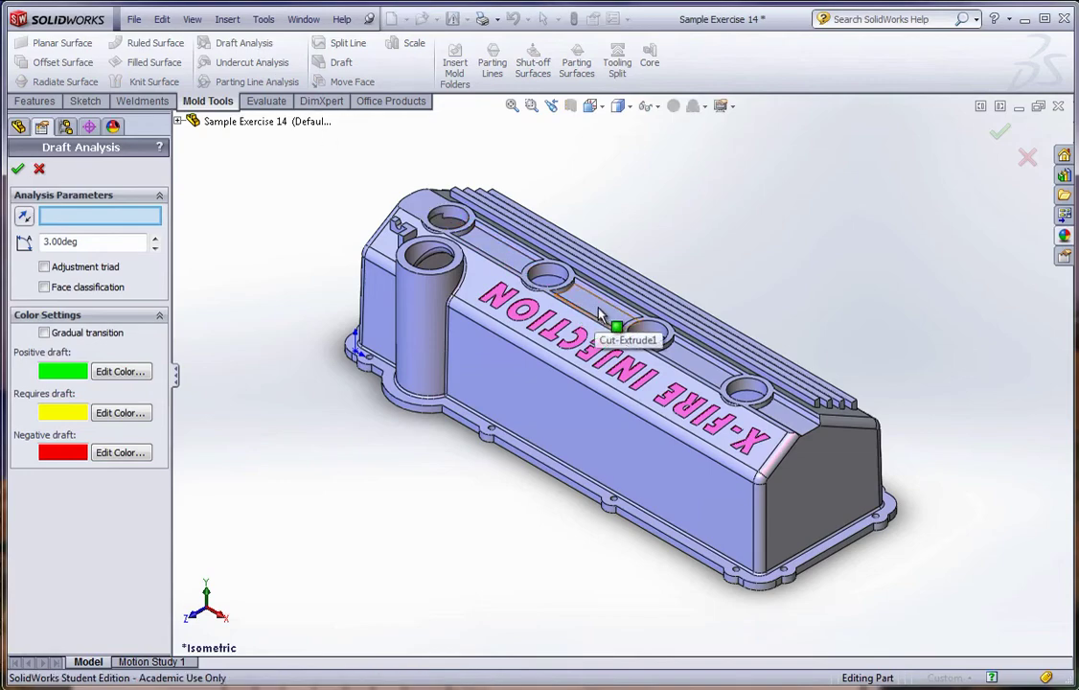
{"action": "left_click", "coordinate": [601, 315]}
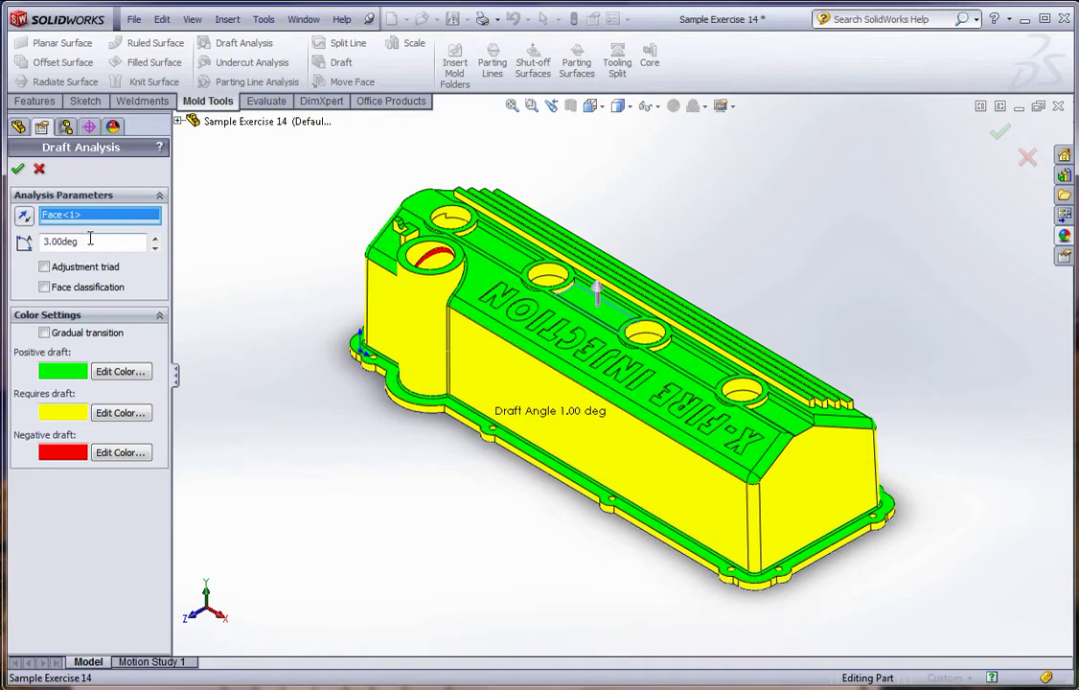
Set the analysis angle to 1°, review the draft colours, and close the analysis
{"action": "left_click_drag", "start_coordinate": [89, 240], "coordinate": [29, 247]}
{"action": "type", "text": "1"}
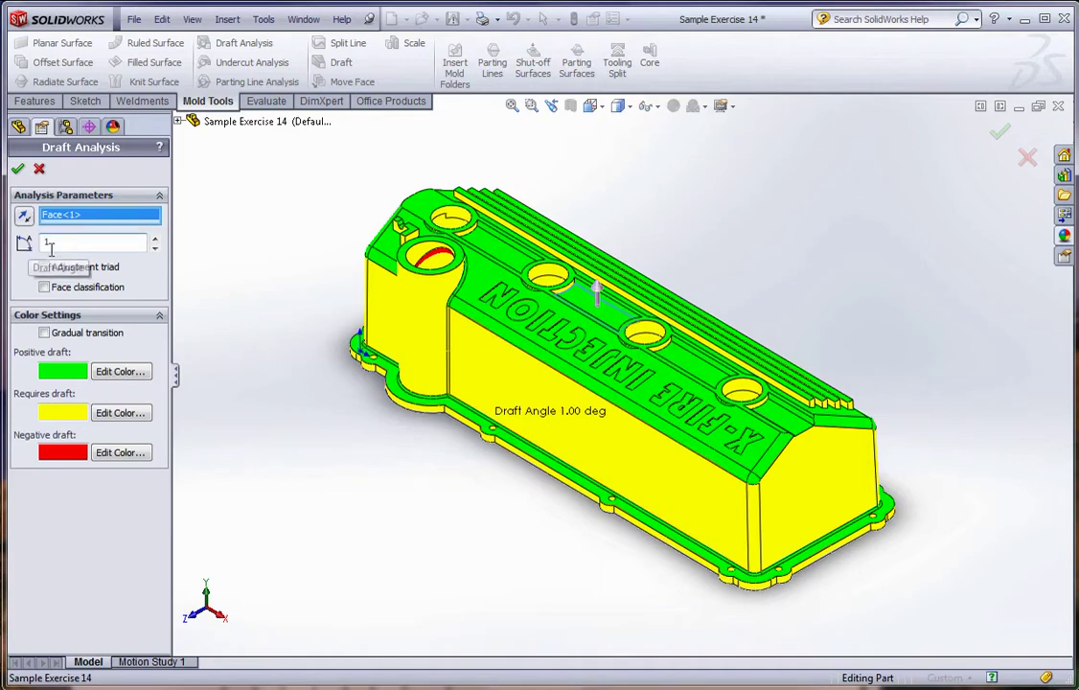
{"action": "key", "text": "Return"}
{"action": "mouse_move", "coordinate": [430, 336]}
{"action": "middle_mouse_down"}
{"action": "mouse_move", "coordinate": [412, 358]}
{"action": "mouse_move", "coordinate": [563, 390]}
{"action": "middle_mouse_up"}
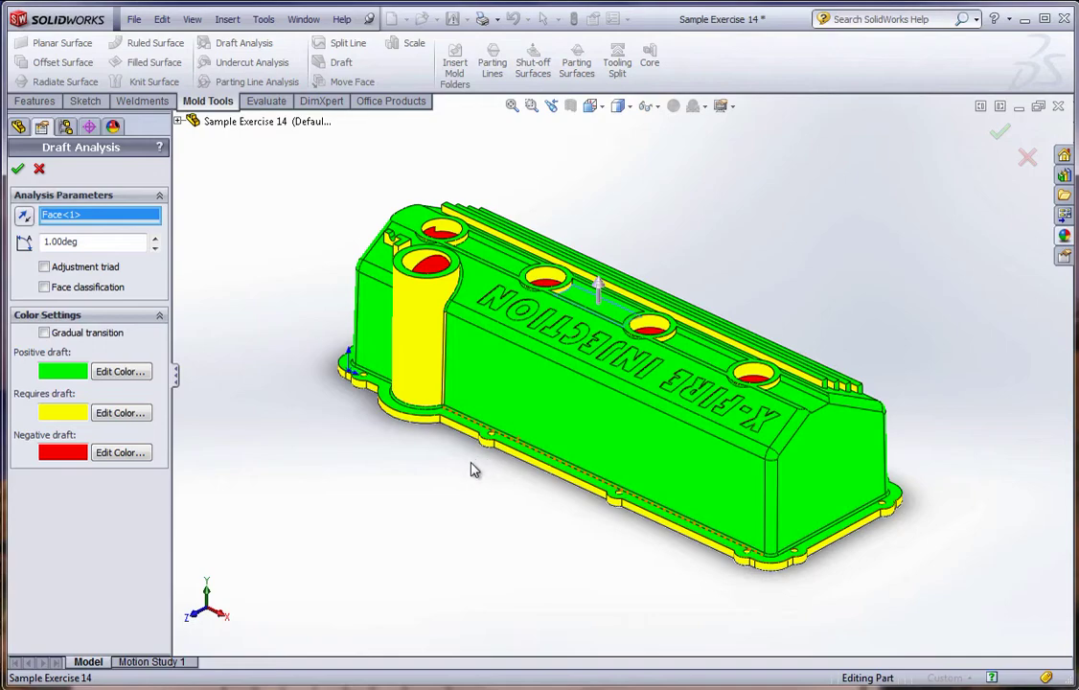
{"action": "left_click", "coordinate": [18, 169]}
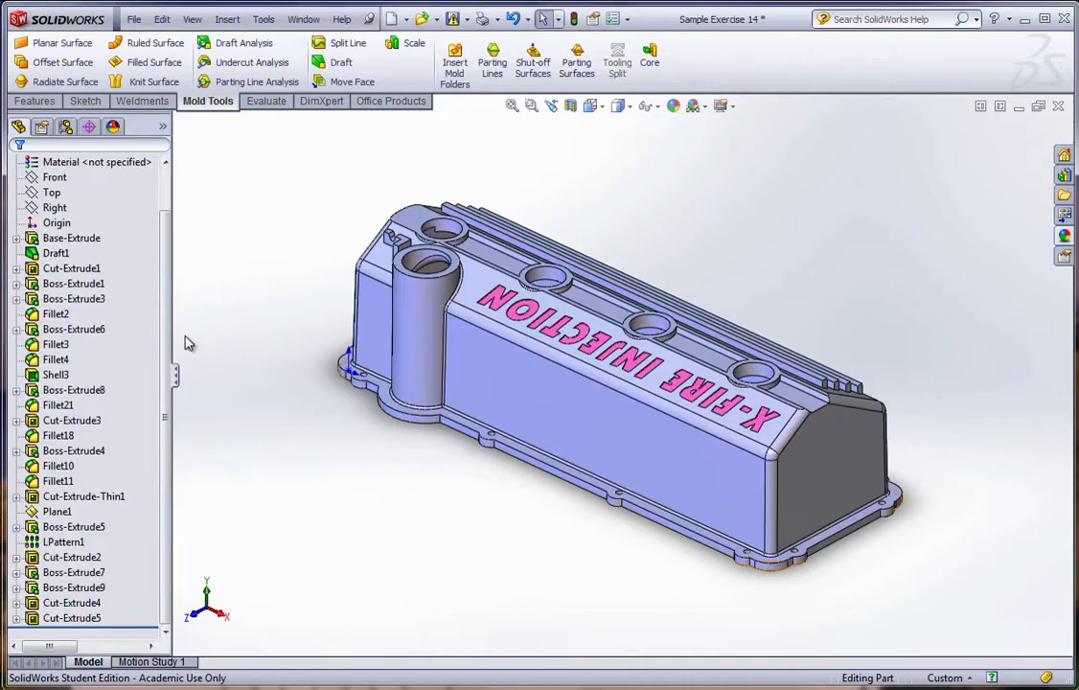
Edit Boss-Extrude1 so the cylindrical boss extrusion has a 1.00° draft
{"action": "right_click", "coordinate": [410, 342]}
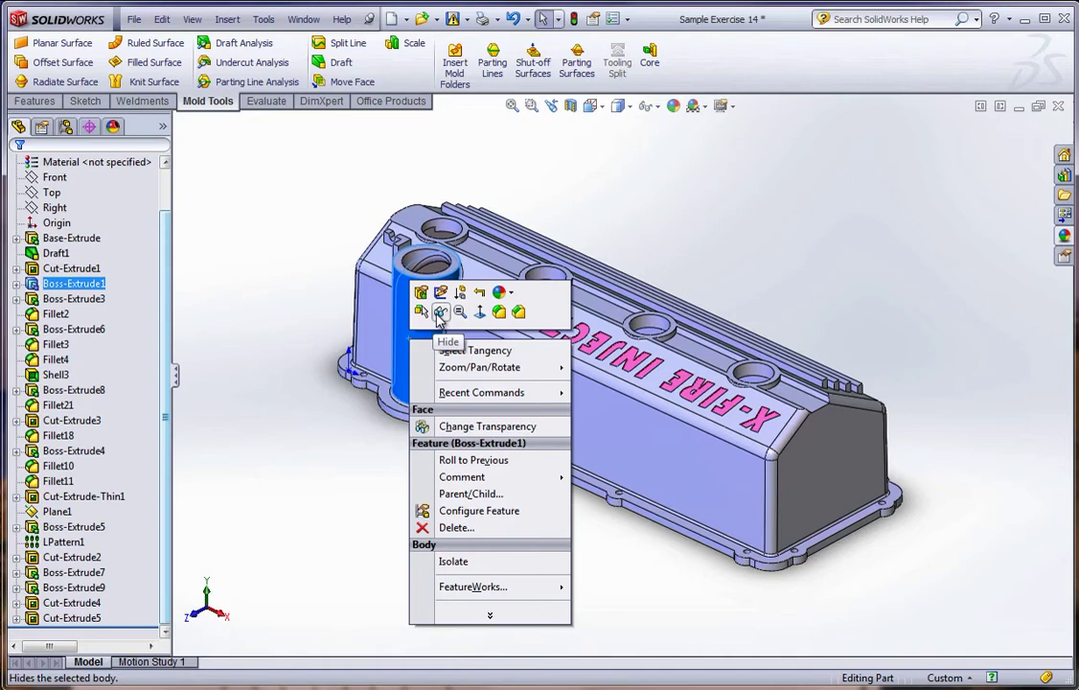
{"action": "left_click", "coordinate": [423, 295]}
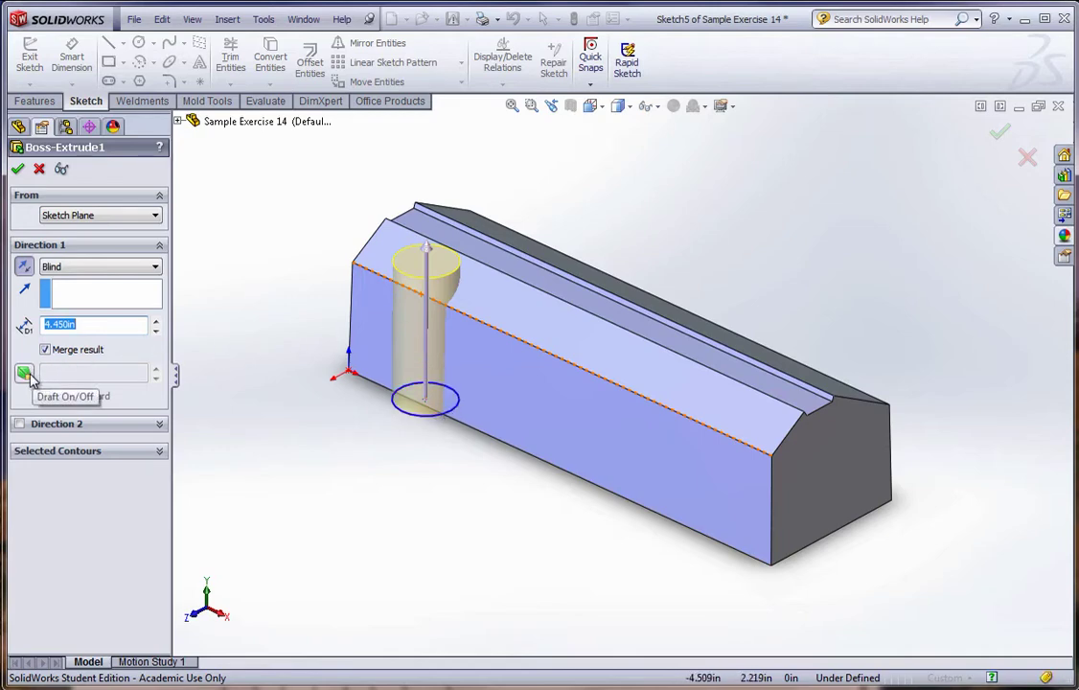
{"action": "left_click", "coordinate": [28, 377]}
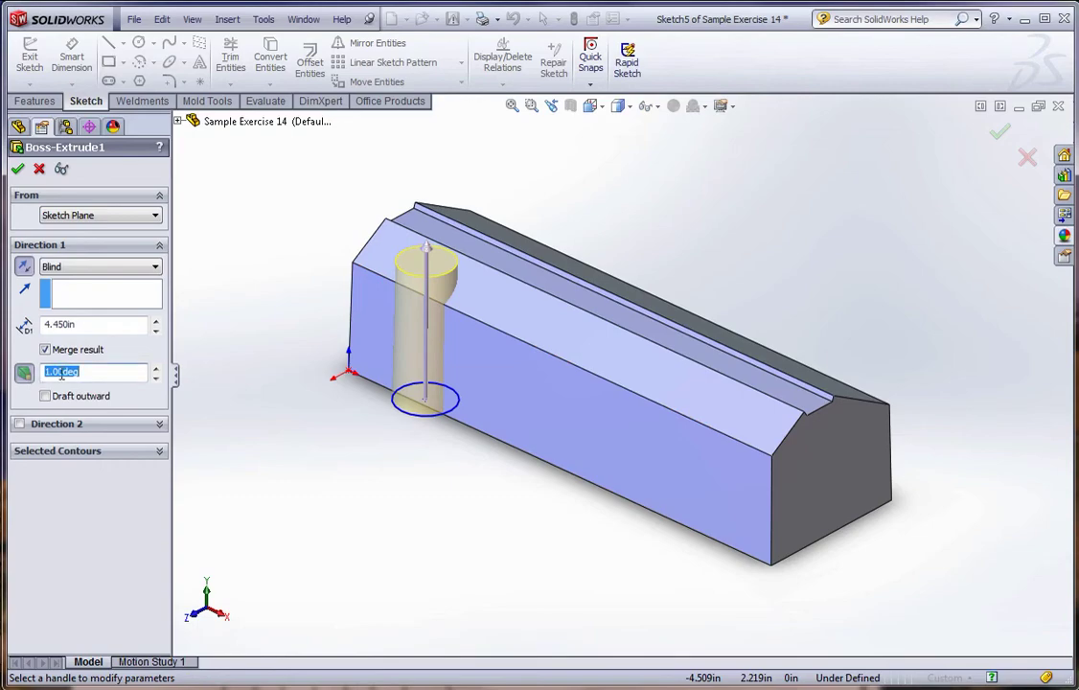
{"action": "left_click", "coordinate": [19, 170]}
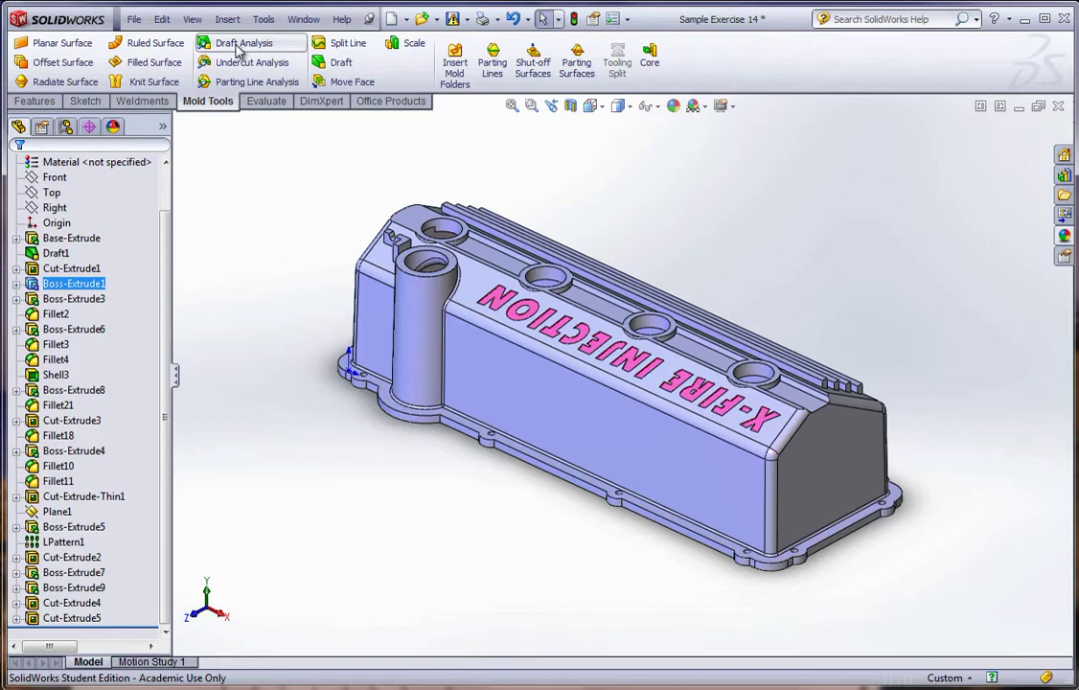
Run a Draft Analysis with the top face as pull direction and a 1° angle
{"action": "left_click", "coordinate": [242, 43]}
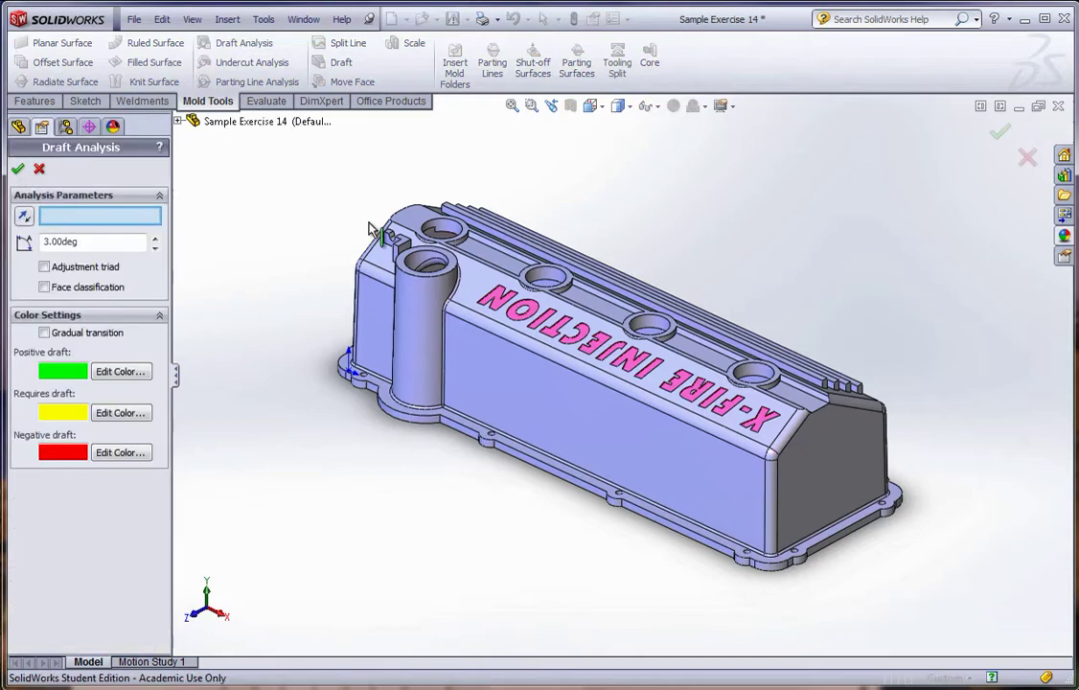
{"action": "left_click", "coordinate": [606, 317]}
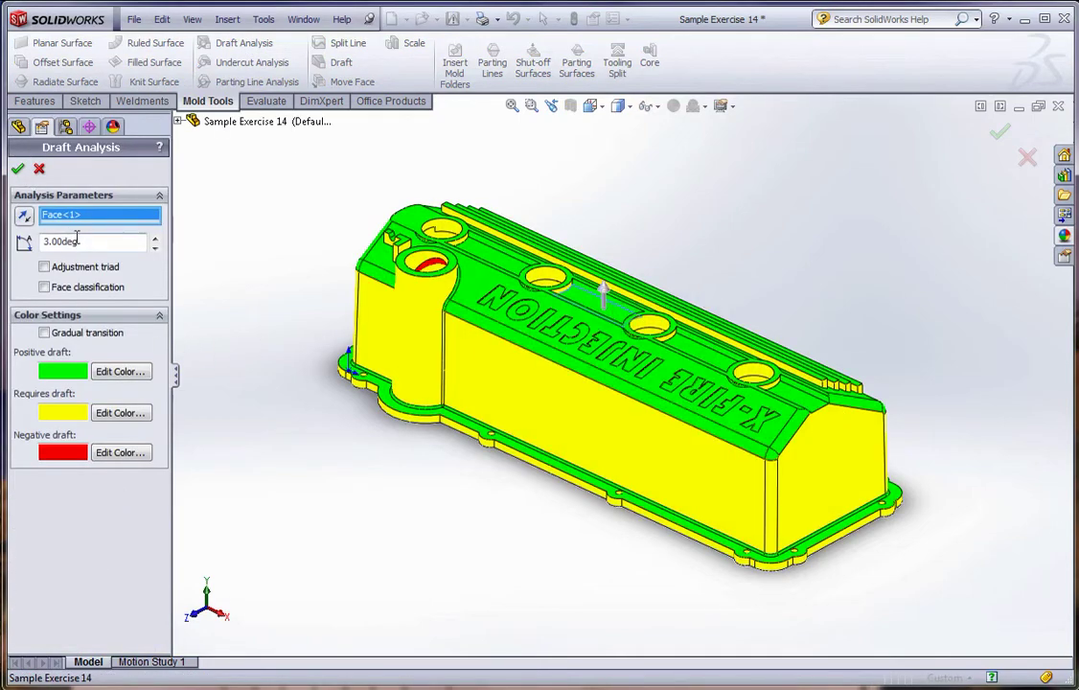
{"action": "double_click", "coordinate": [77, 239]}
{"action": "type", "text": "1"}
{"action": "key", "text": "Return"}
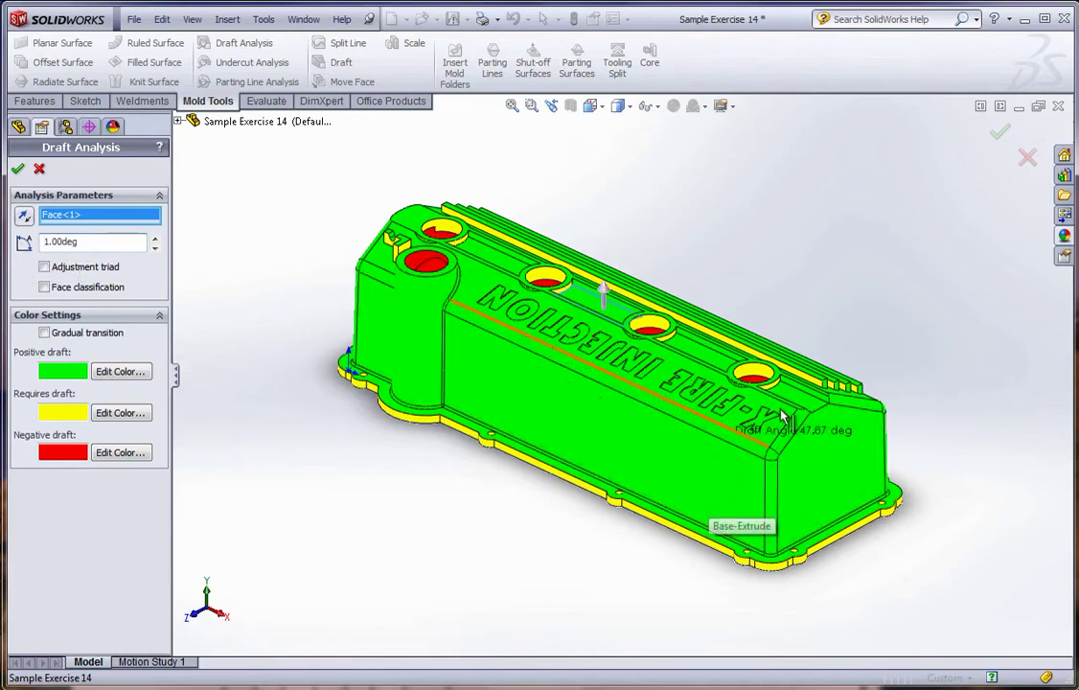
Inspect the draft colours, then close Draft Analysis and turn its colouring off
{"action": "scroll", "coordinate": [782, 417], "scroll_direction": "down", "scroll_amount": 2}
{"action": "scroll", "coordinate": [743, 369], "scroll_direction": "down", "scroll_amount": 2}
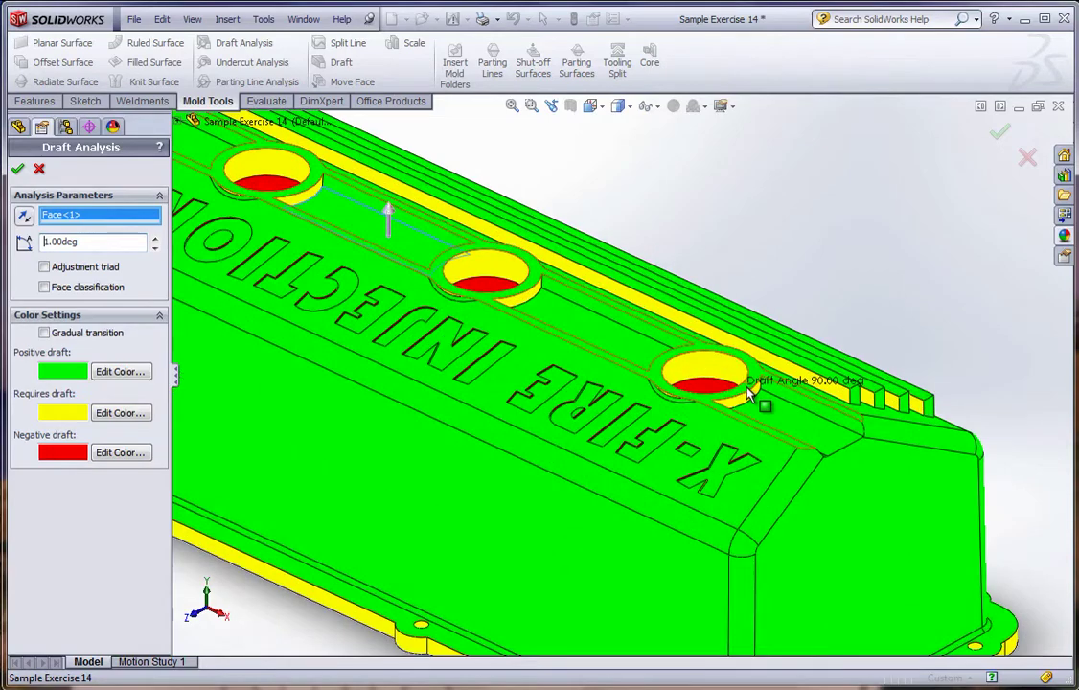
{"action": "scroll", "coordinate": [751, 393], "scroll_direction": "down", "scroll_amount": 2}
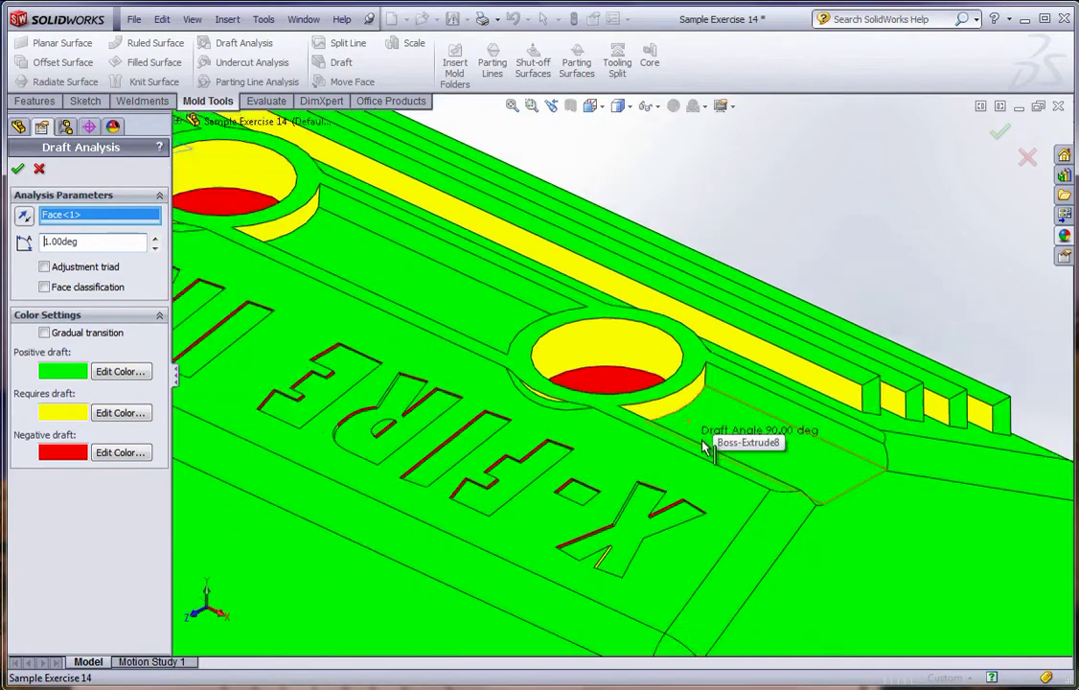
{"action": "scroll", "coordinate": [614, 365], "scroll_direction": "up", "scroll_amount": 3}
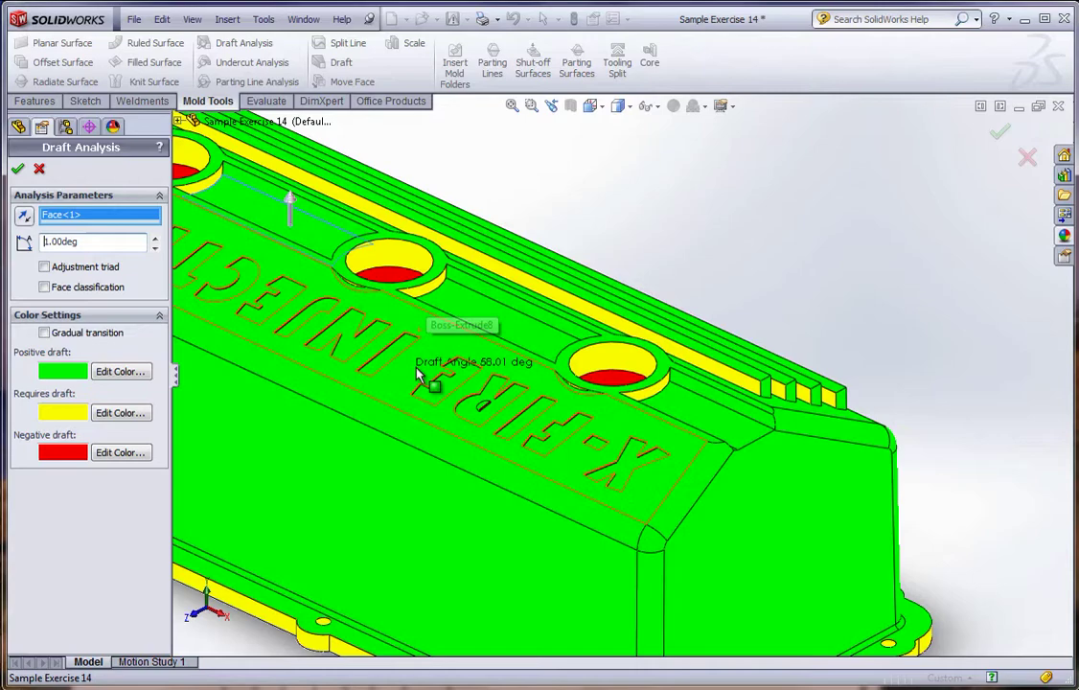
{"action": "scroll", "coordinate": [419, 376], "scroll_direction": "up", "scroll_amount": 1}
{"action": "scroll", "coordinate": [419, 376], "scroll_direction": "up", "scroll_amount": 1}
{"action": "scroll", "coordinate": [418, 378], "scroll_direction": "up", "scroll_amount": 1}
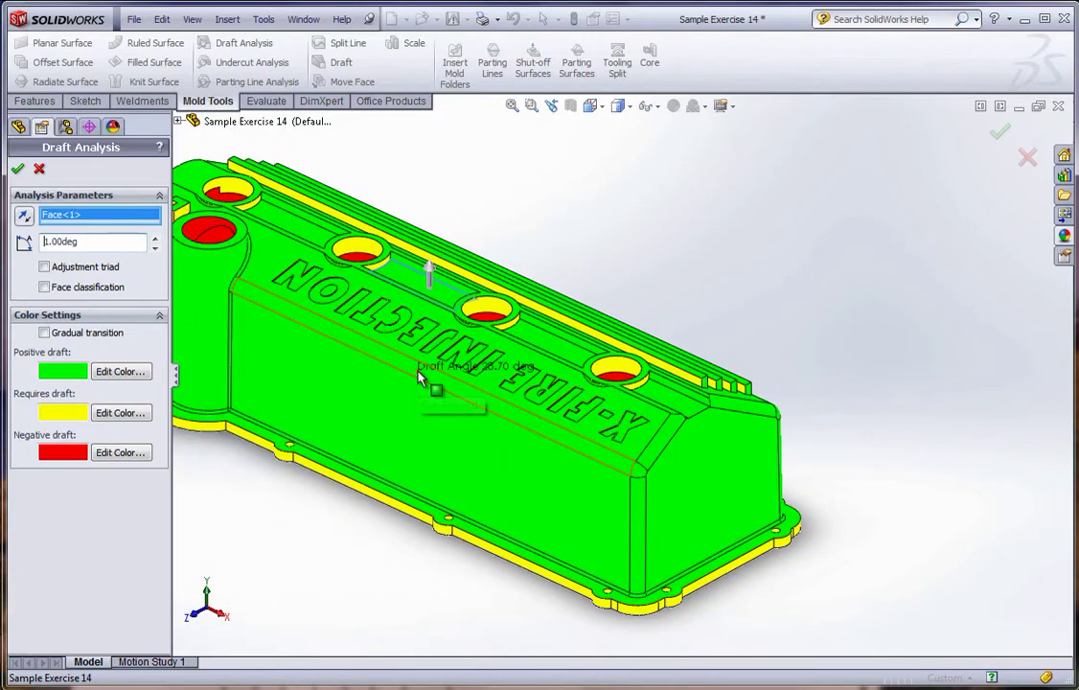
{"action": "scroll", "coordinate": [421, 375], "scroll_direction": "up", "scroll_amount": 1}
{"action": "scroll", "coordinate": [422, 379], "scroll_direction": "up", "scroll_amount": 1}
{"action": "scroll", "coordinate": [461, 388], "scroll_direction": "down", "scroll_amount": 1}
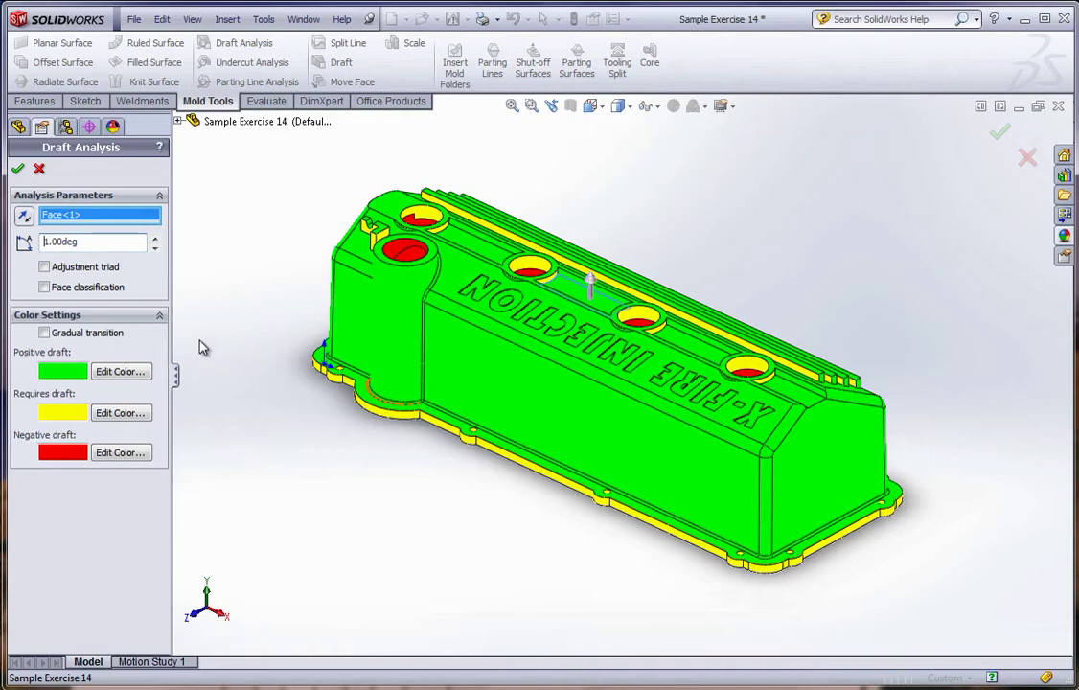
{"action": "left_click", "coordinate": [18, 171]}
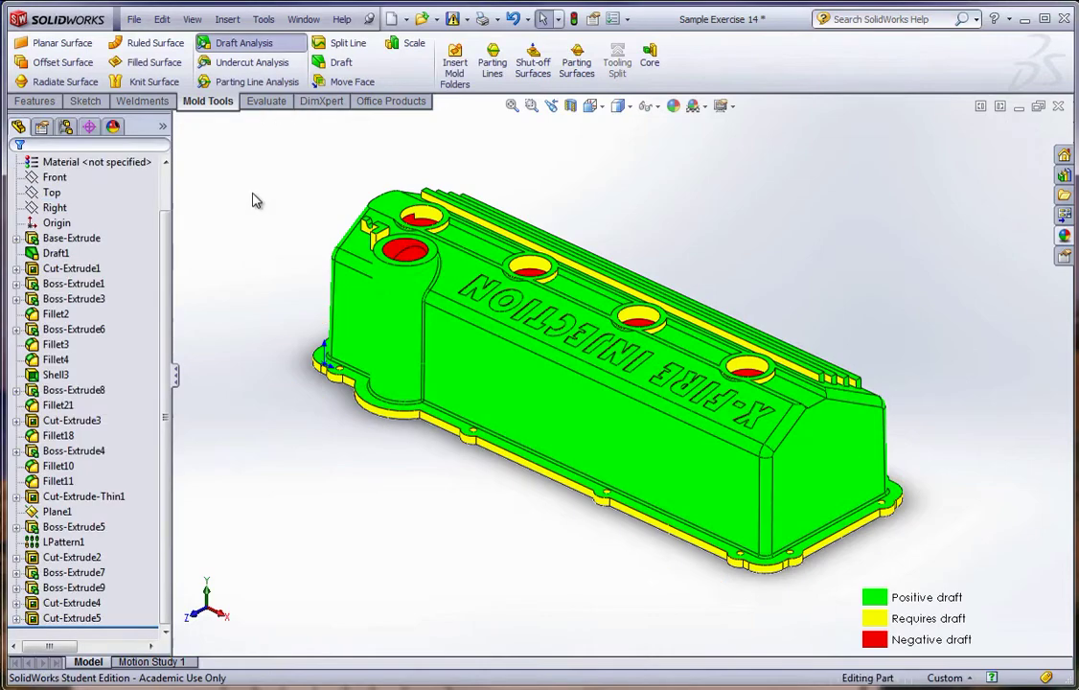
{"action": "left_click", "coordinate": [235, 42]}
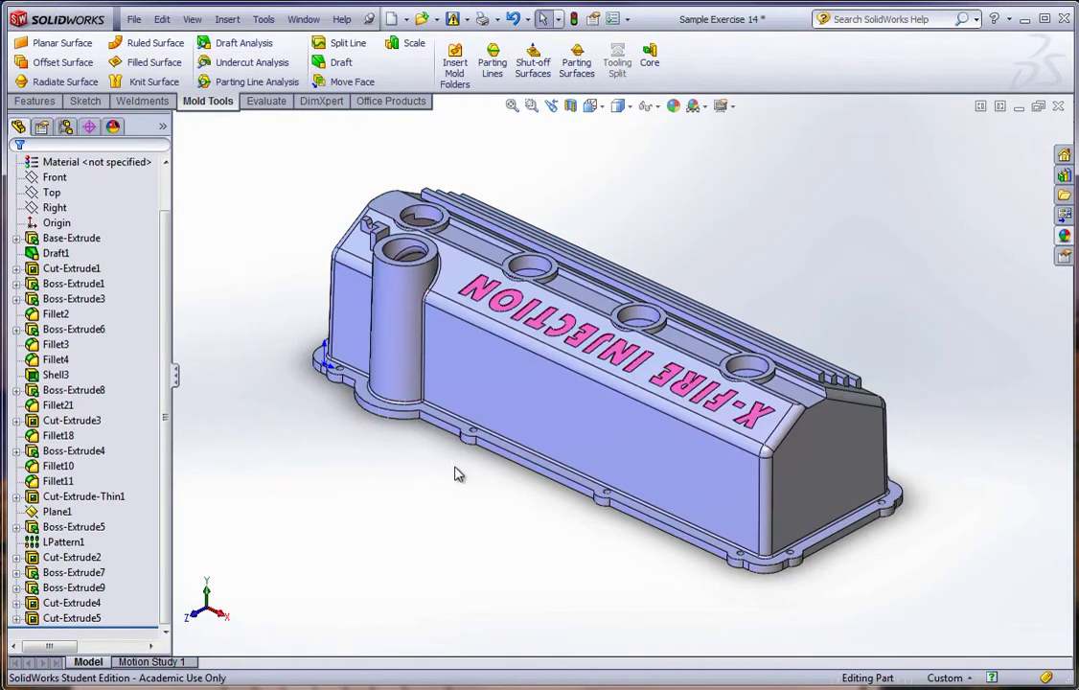
Draft all outer faces at 1° using the flange face as the neutral plane
{"action": "scroll", "coordinate": [676, 484], "scroll_direction": "down", "scroll_amount": 2}
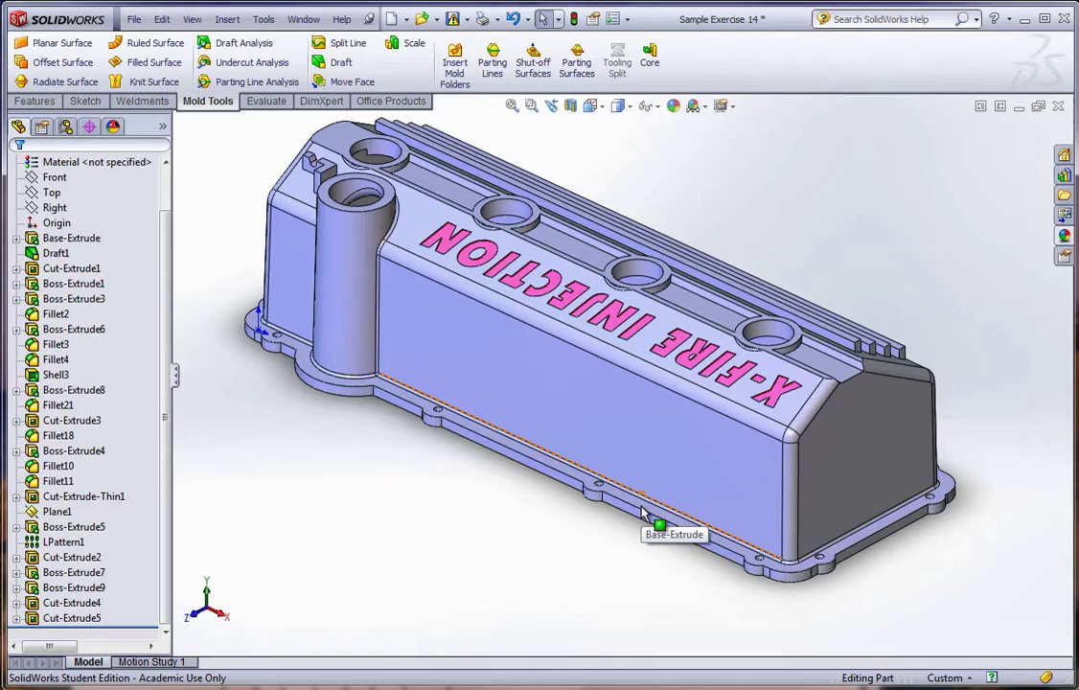
{"action": "scroll", "coordinate": [656, 522], "scroll_direction": "down", "scroll_amount": 2}
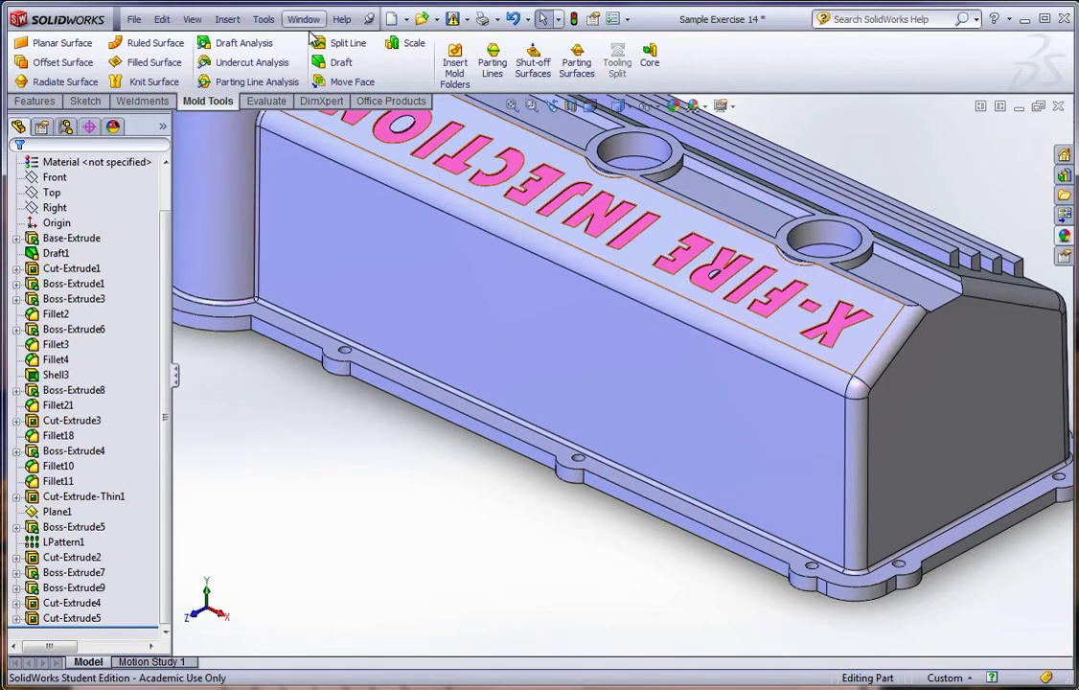
{"action": "left_click", "coordinate": [326, 63]}
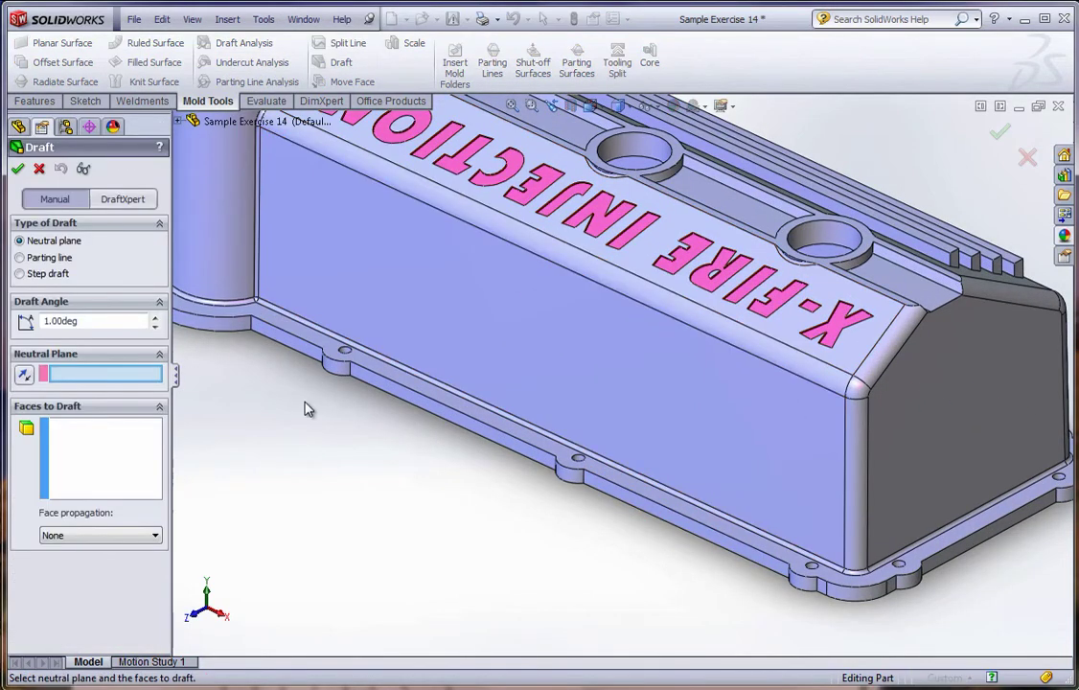
{"action": "middle_click_drag", "start_coordinate": [393, 465], "coordinate": [515, 443]}
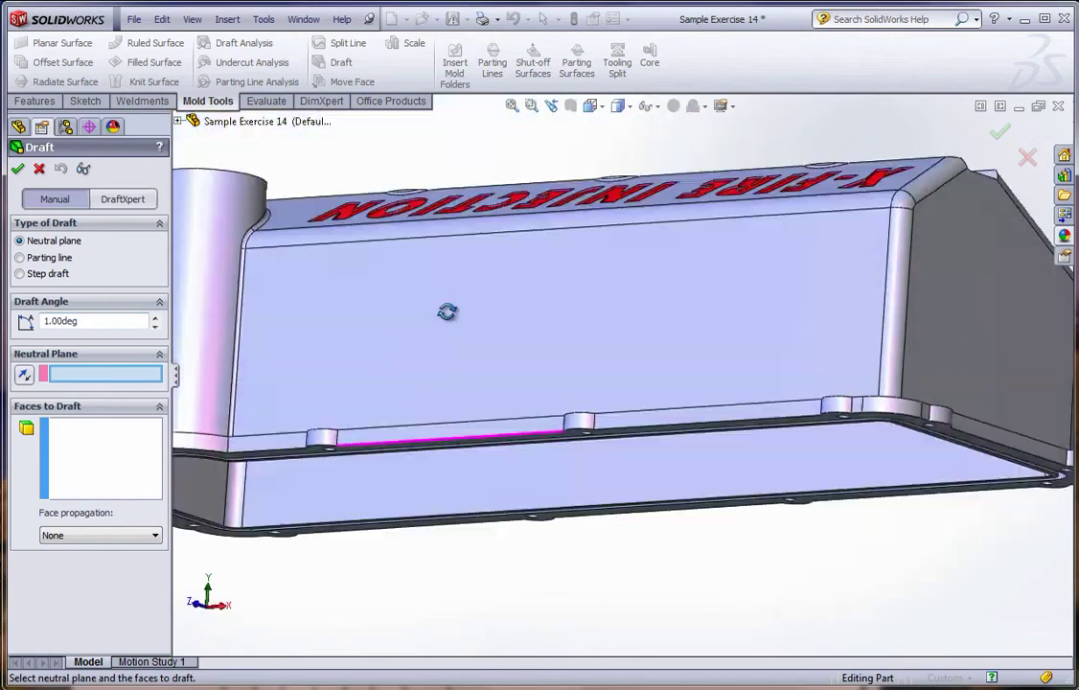
{"action": "left_click", "coordinate": [515, 442]}
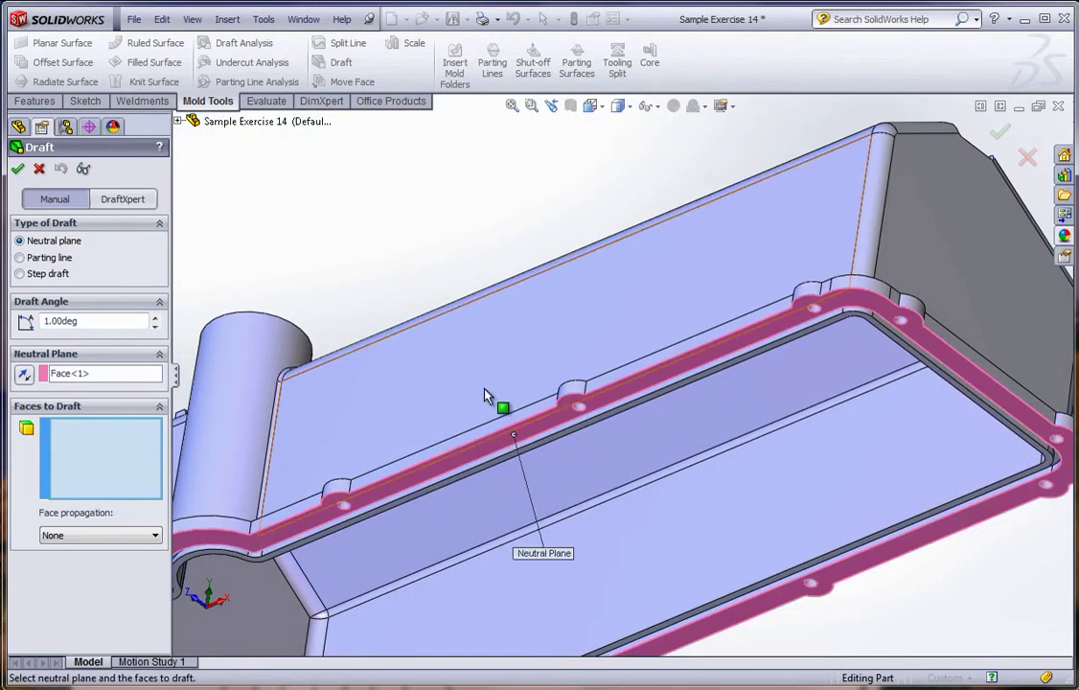
{"action": "left_click", "coordinate": [156, 534]}
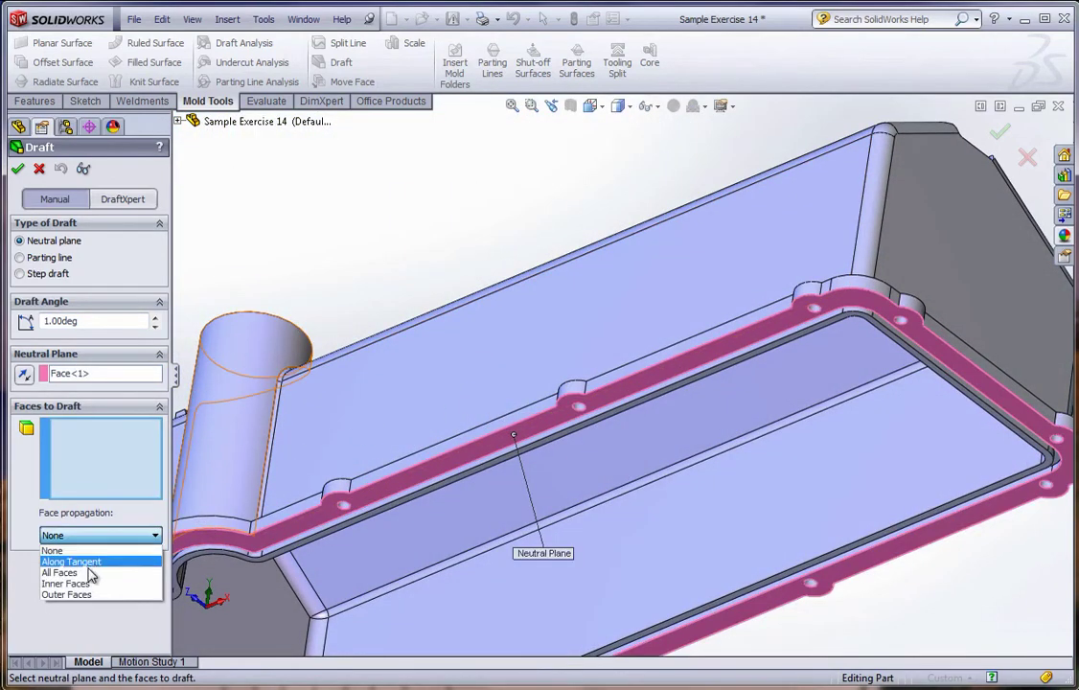
{"action": "left_click", "coordinate": [82, 596]}
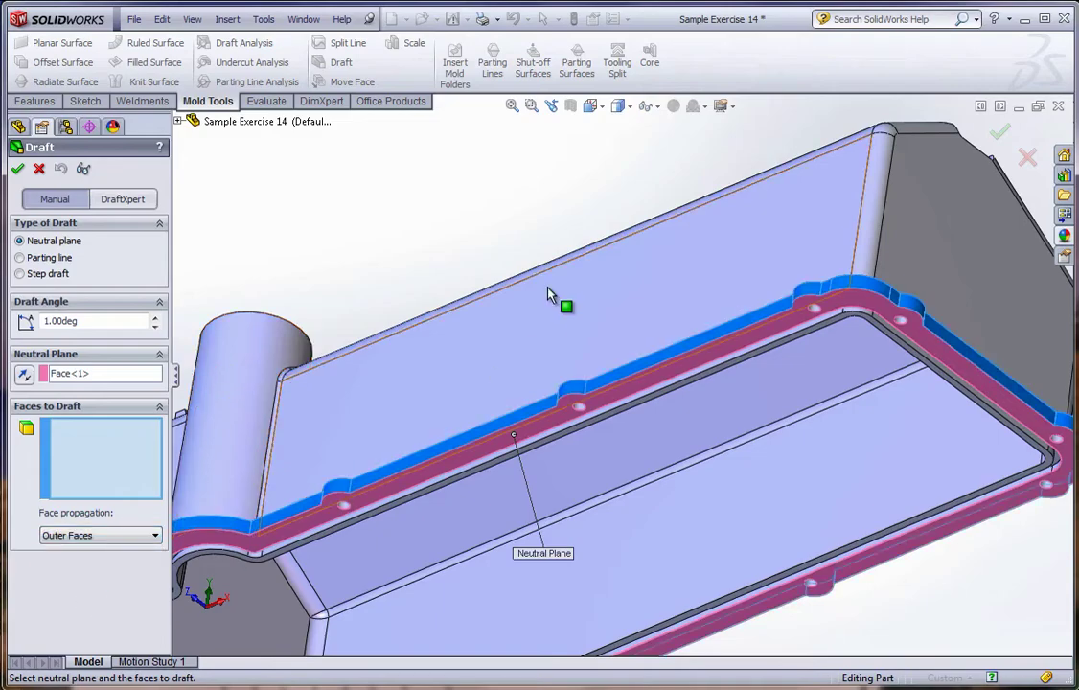
{"action": "mouse_move", "coordinate": [549, 290]}
{"action": "middle_mouse_down"}
{"action": "mouse_move", "coordinate": [551, 405]}
{"action": "mouse_move", "coordinate": [484, 290]}
{"action": "middle_mouse_up"}
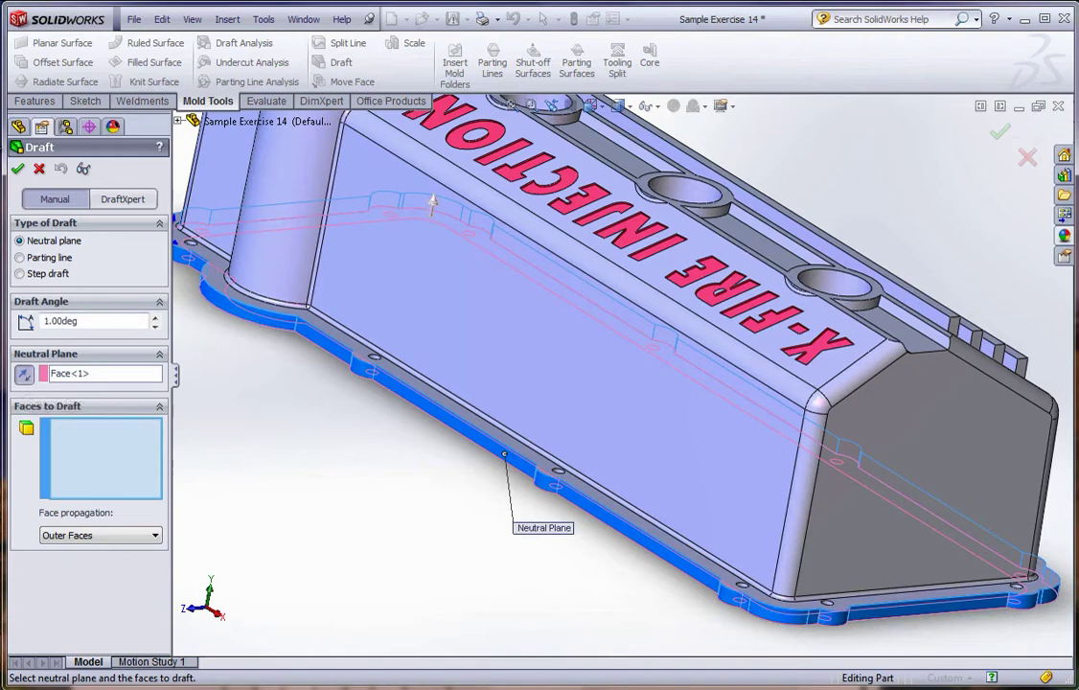
{"action": "left_click", "coordinate": [18, 168]}
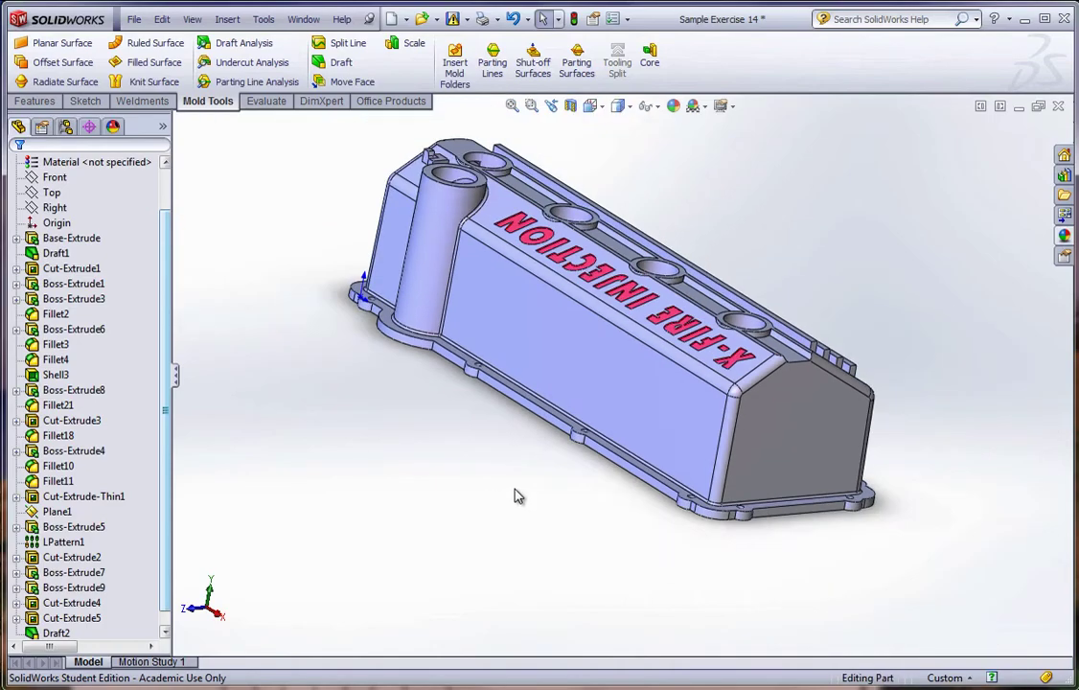
{"action": "mouse_move", "coordinate": [512, 495]}
{"action": "middle_mouse_down"}
{"action": "mouse_move", "coordinate": [864, 328]}
{"action": "mouse_move", "coordinate": [704, 467]}
{"action": "middle_mouse_up"}
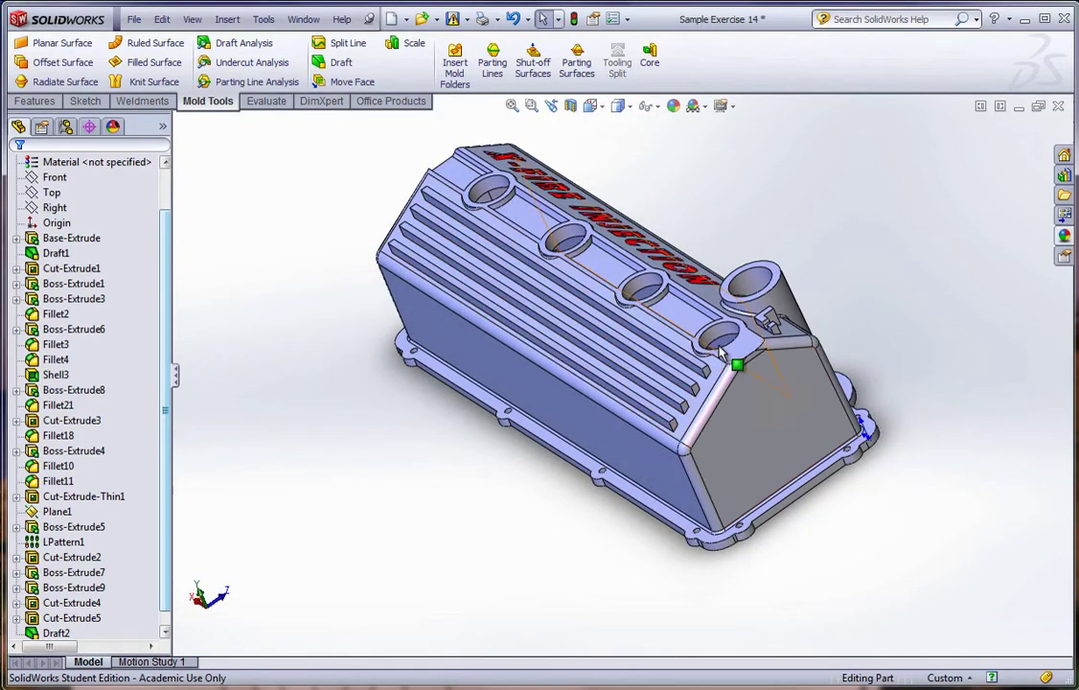
Start a draft with the face beside the ribs as neutral plane and Outer Faces propagation
{"action": "scroll", "coordinate": [703, 388], "scroll_direction": "down", "scroll_amount": 3}
{"action": "scroll", "coordinate": [703, 388], "scroll_direction": "down", "scroll_amount": 1}
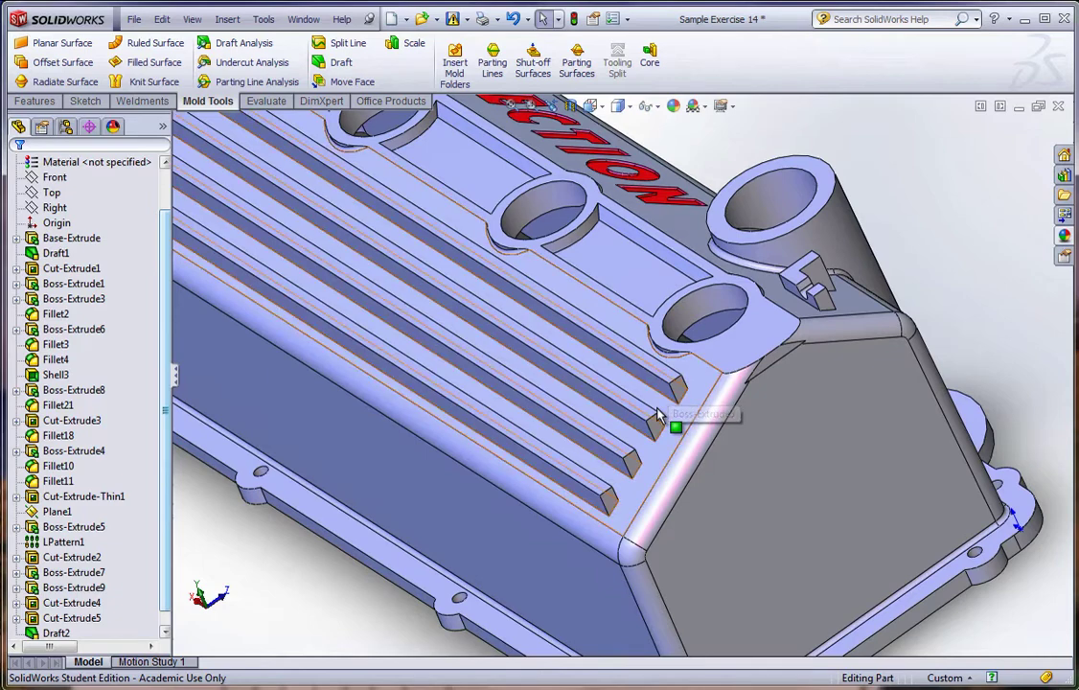
{"action": "left_click", "coordinate": [331, 62]}
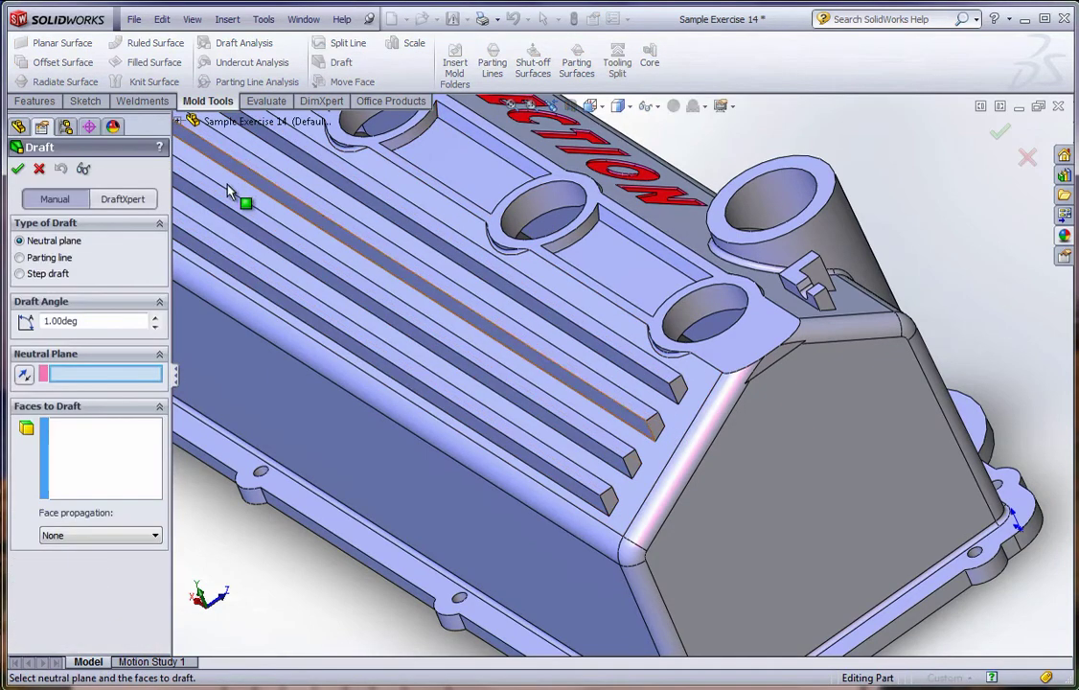
{"action": "left_click", "coordinate": [668, 381]}
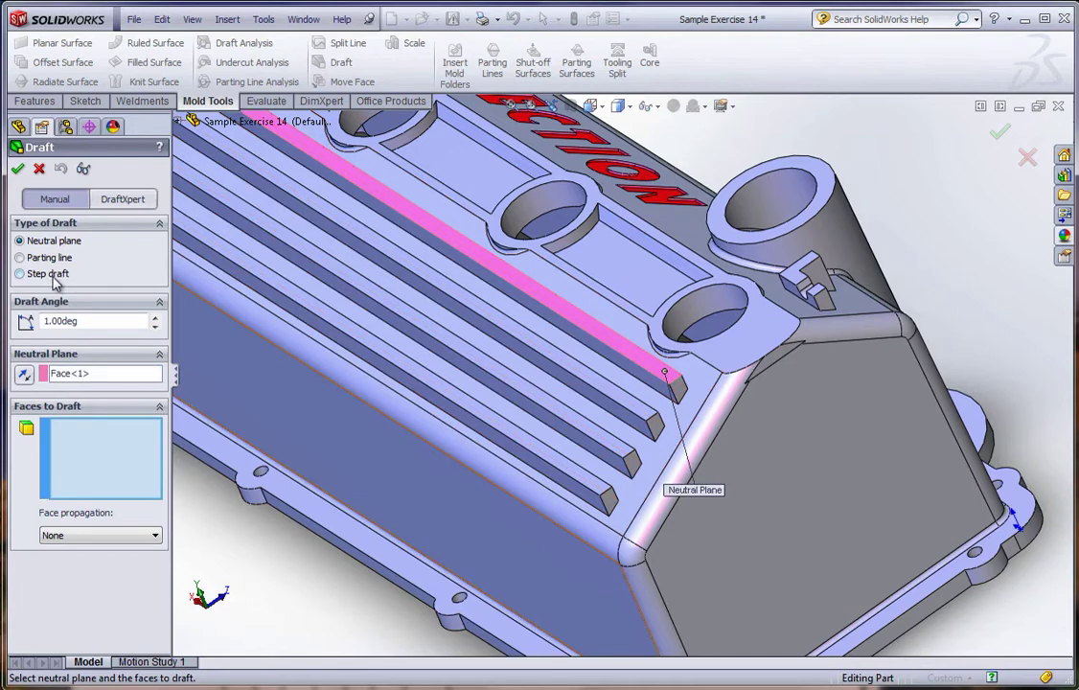
{"action": "left_click", "coordinate": [71, 537]}
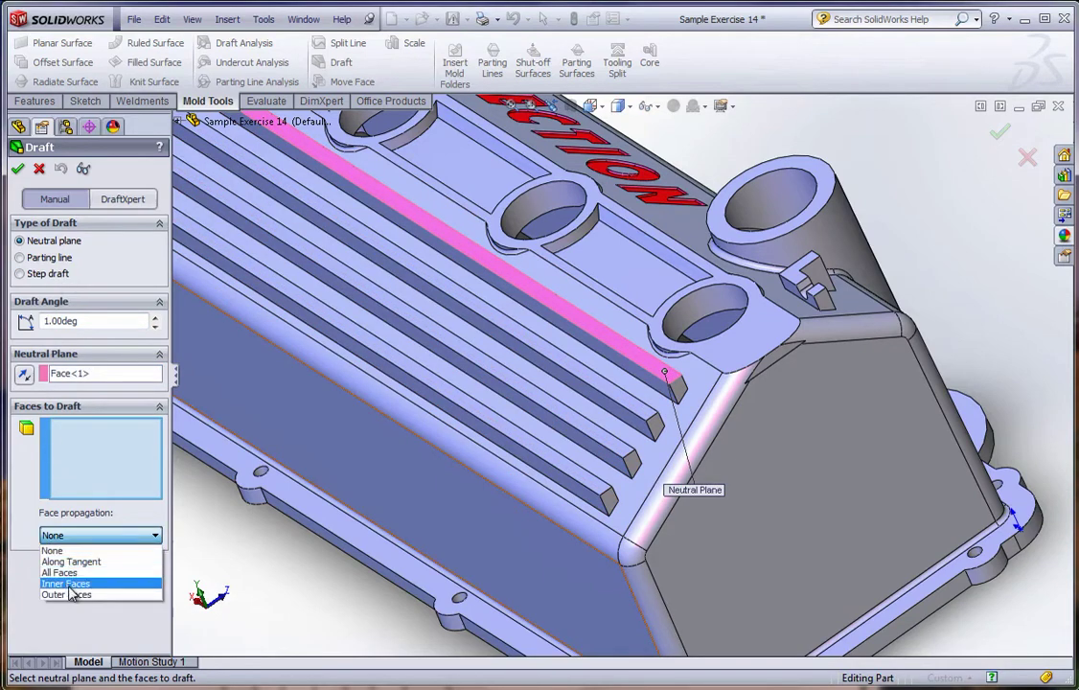
{"action": "left_click", "coordinate": [69, 594]}
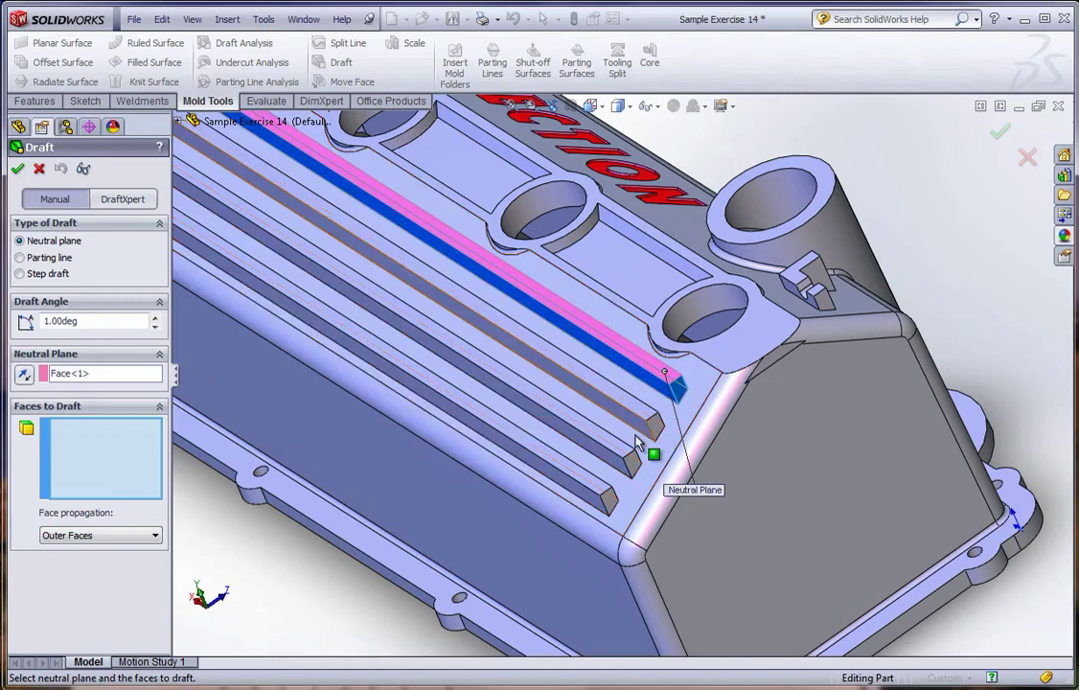
Select the nine rib side faces to be drafted at 2°
{"action": "scroll", "coordinate": [656, 415], "scroll_direction": "down", "scroll_amount": 2}
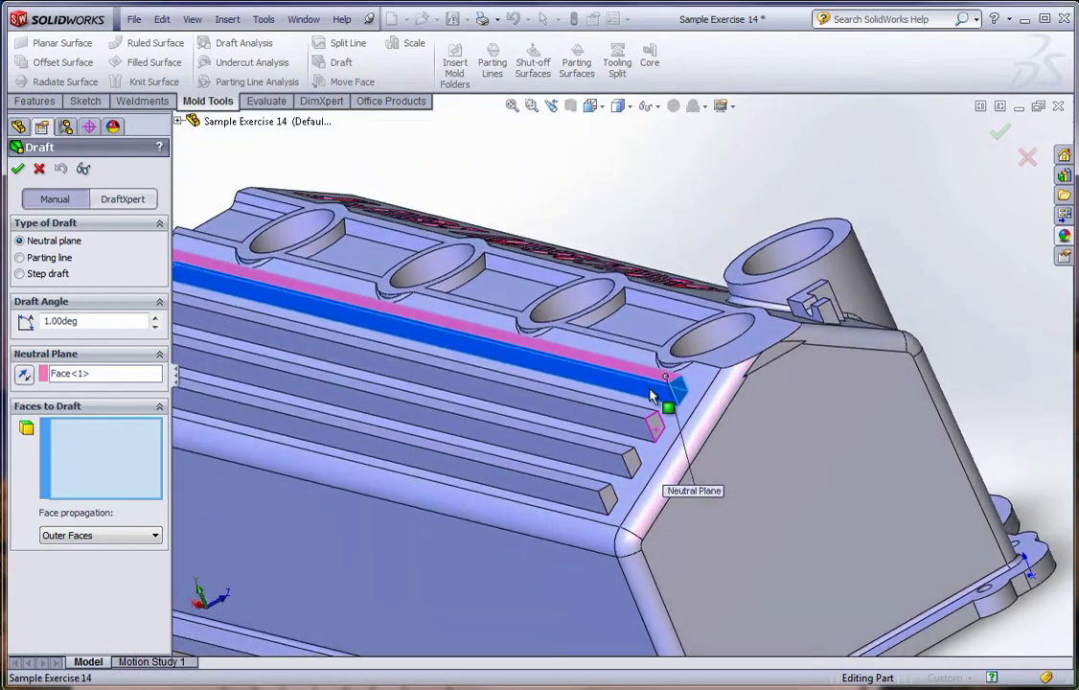
{"action": "scroll", "coordinate": [663, 415], "scroll_direction": "down", "scroll_amount": 1}
{"action": "scroll", "coordinate": [652, 427], "scroll_direction": "down", "scroll_amount": 2}
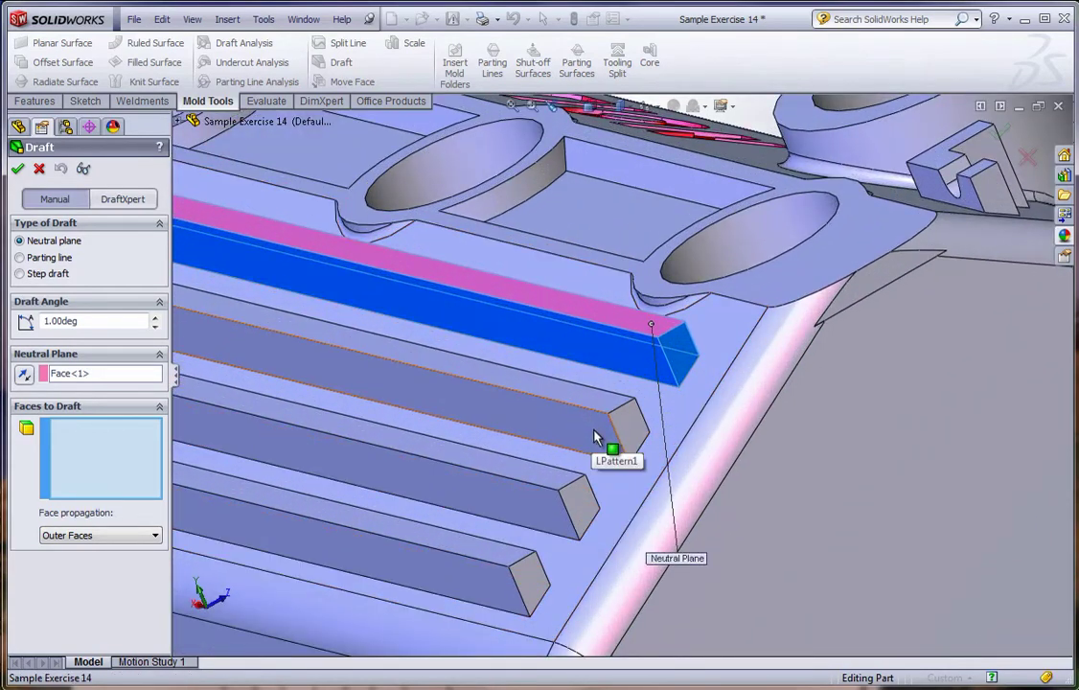
{"action": "left_click", "coordinate": [595, 437]}
{"action": "left_click", "coordinate": [629, 432]}
{"action": "left_click", "coordinate": [564, 513]}
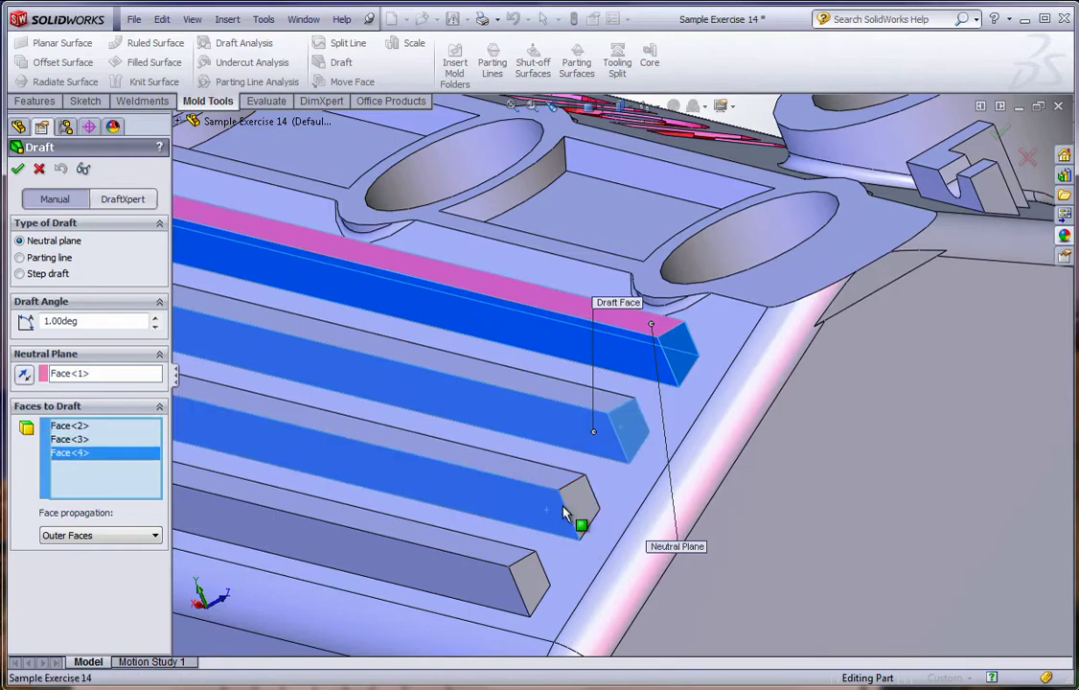
{"action": "left_click", "coordinate": [575, 504]}
{"action": "middle_click_drag", "start_coordinate": [575, 503], "coordinate": [563, 490]}
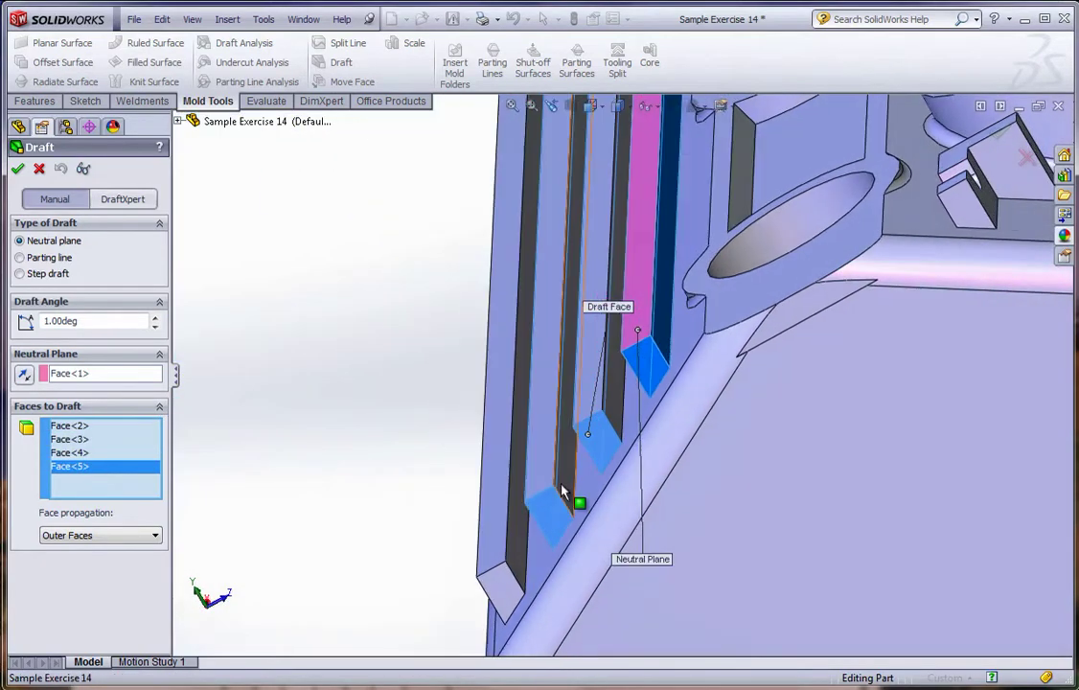
{"action": "left_click", "coordinate": [564, 492]}
{"action": "left_click", "coordinate": [632, 426]}
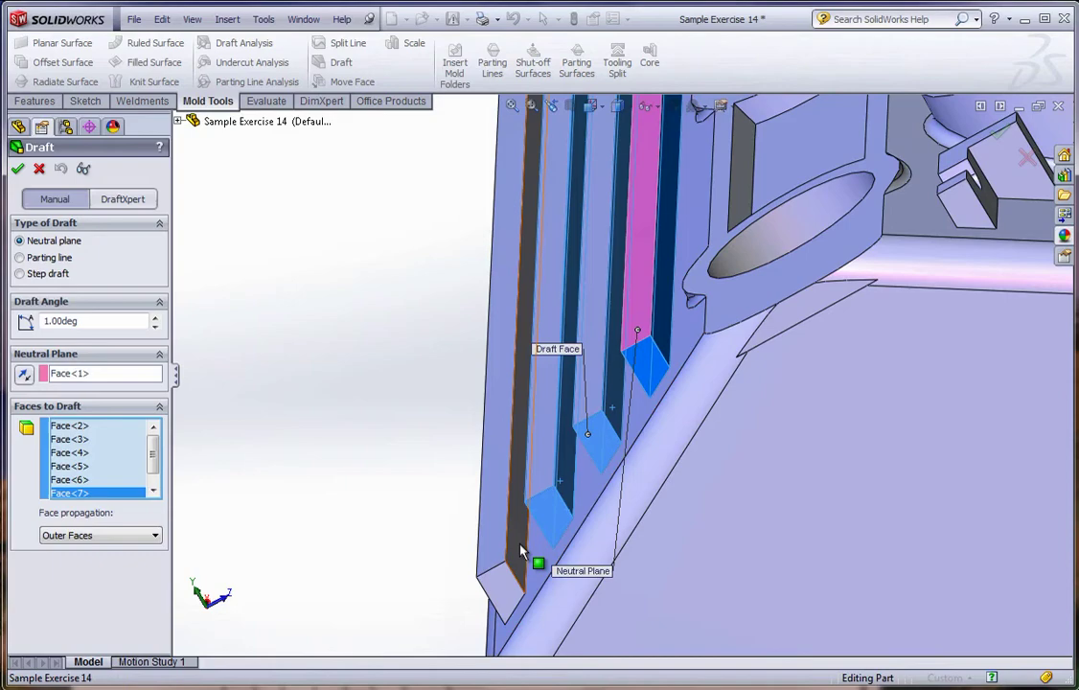
{"action": "left_click", "coordinate": [521, 551]}
{"action": "middle_click_drag", "start_coordinate": [513, 611], "coordinate": [543, 506]}
{"action": "left_click", "coordinate": [571, 570]}
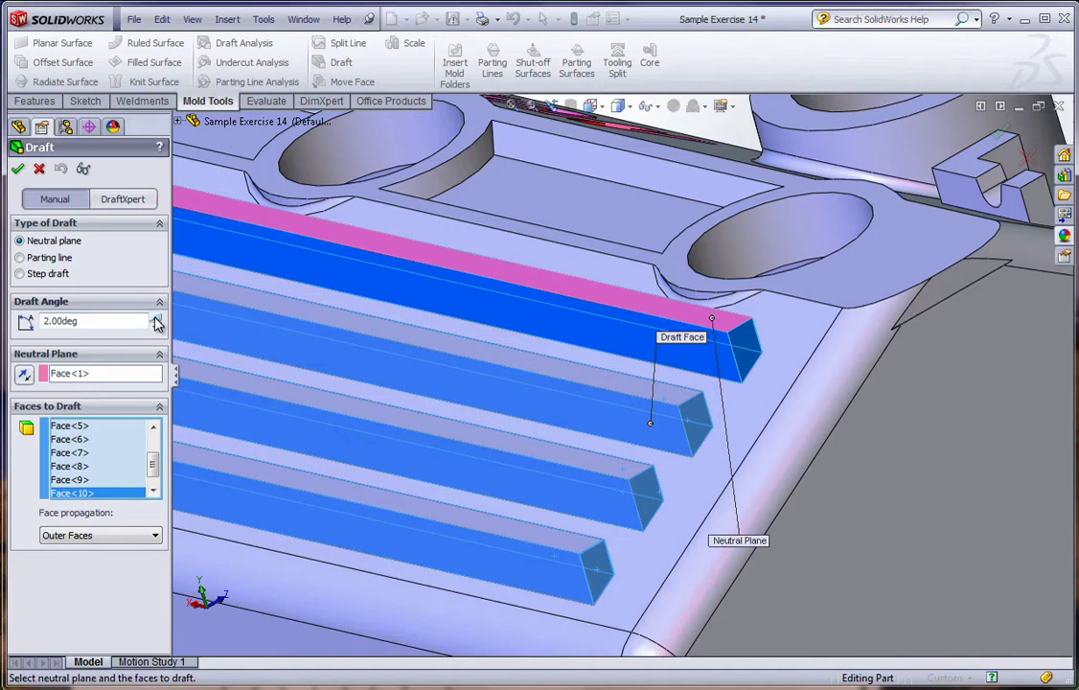
{"action": "left_click", "coordinate": [16, 170]}
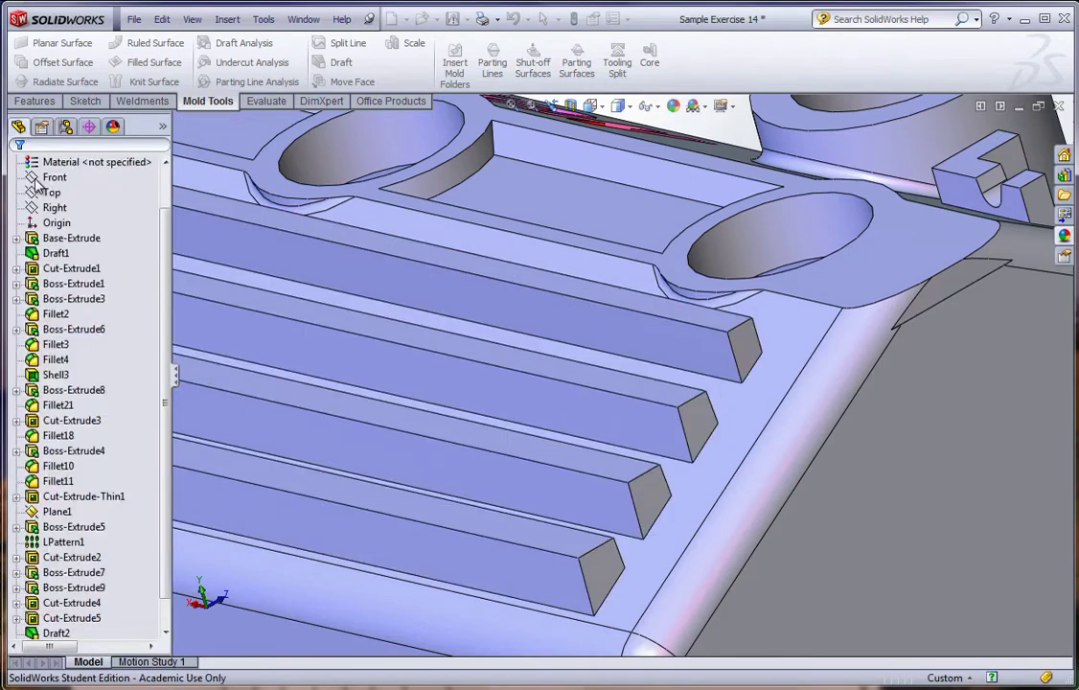
{"action": "scroll", "coordinate": [332, 425], "scroll_direction": "up", "scroll_amount": 5}
{"action": "scroll", "coordinate": [517, 435], "scroll_direction": "down", "scroll_amount": 2}
{"action": "left_click", "coordinate": [494, 425]}
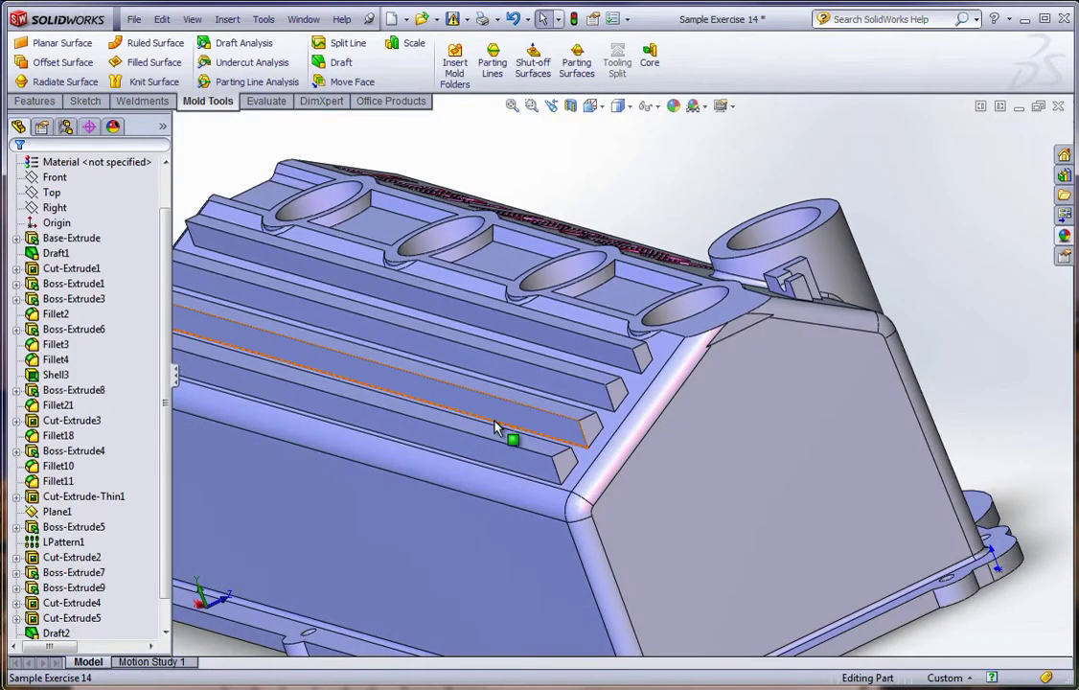
{"action": "key", "text": "space"}
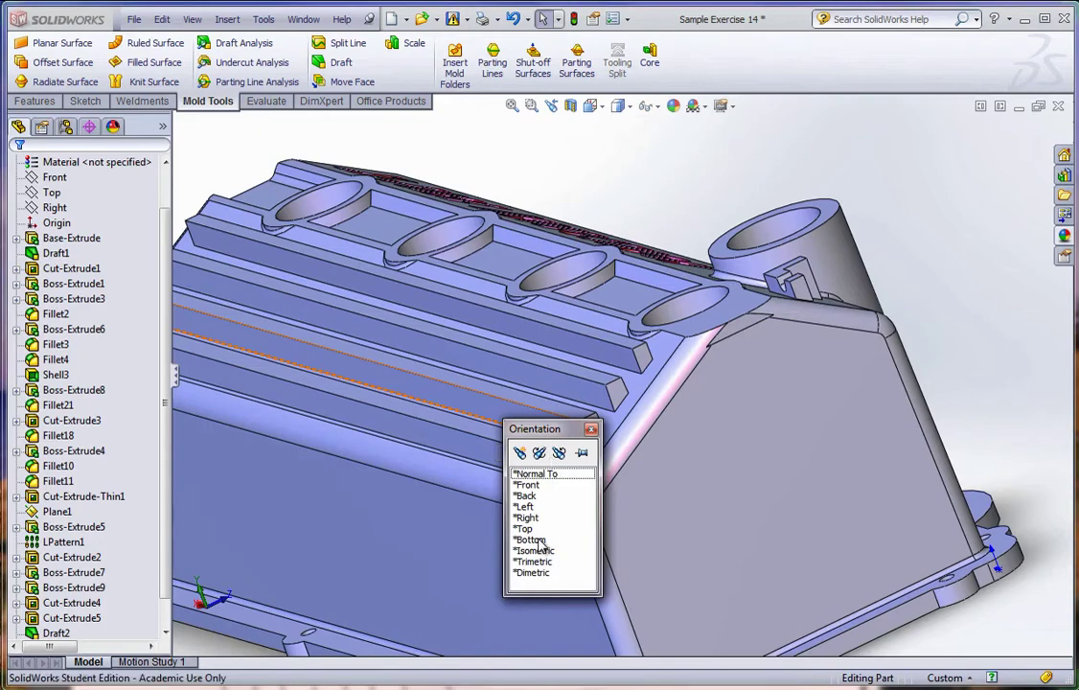
{"action": "left_click", "coordinate": [526, 518]}
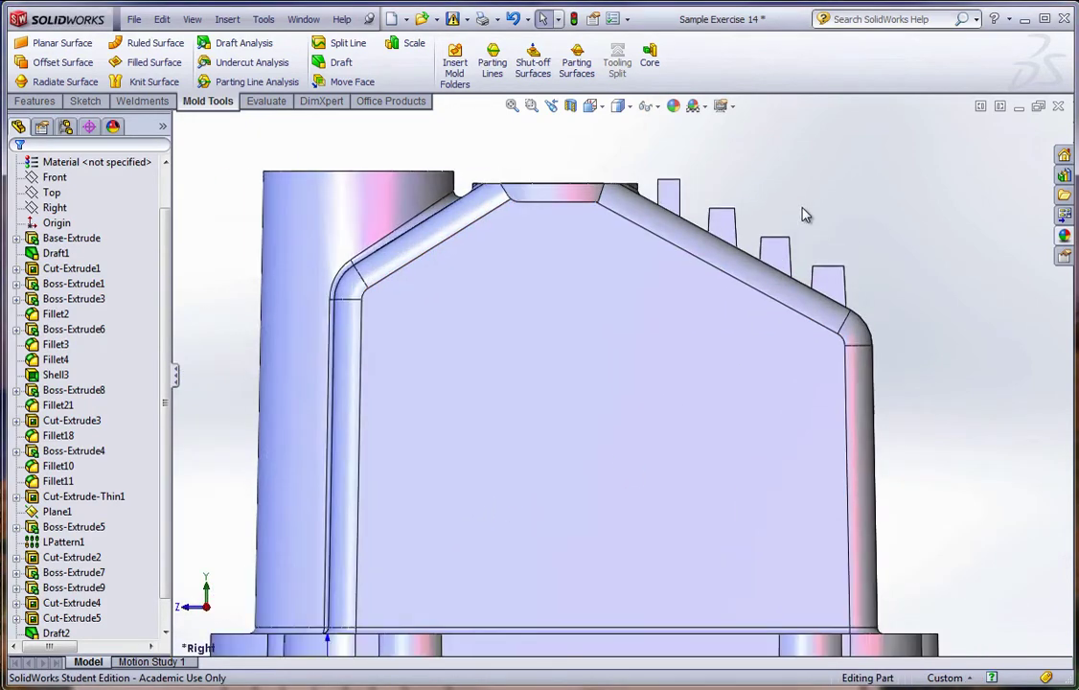
{"action": "scroll", "coordinate": [781, 206], "scroll_direction": "down", "scroll_amount": 2}
{"action": "scroll", "coordinate": [759, 198], "scroll_direction": "down", "scroll_amount": 1}
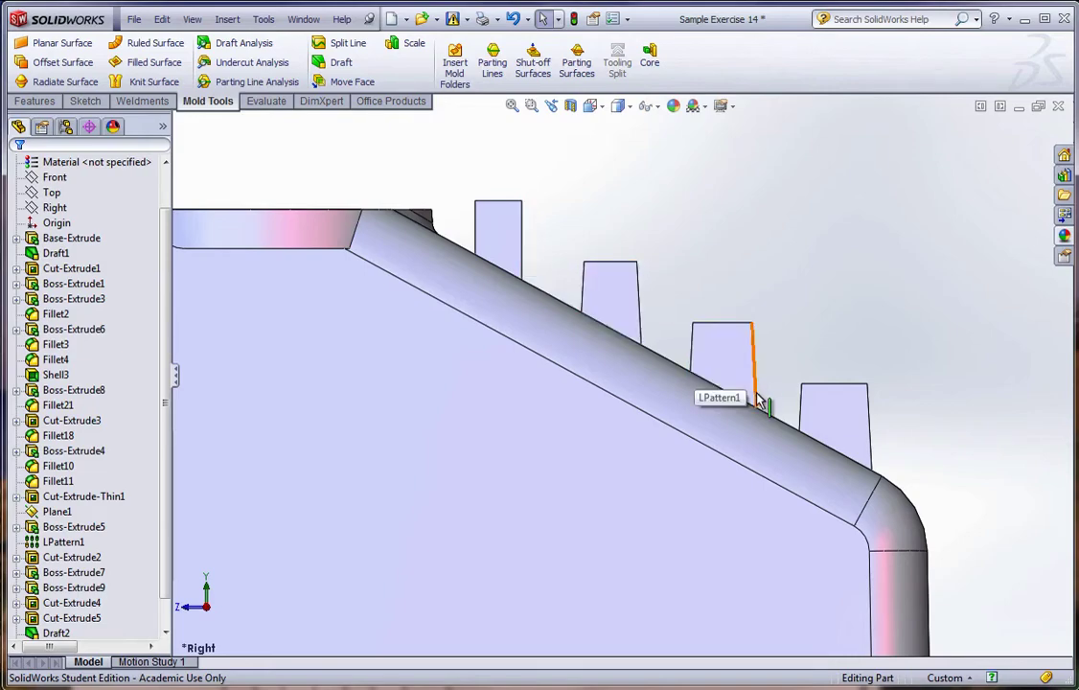
{"action": "scroll", "coordinate": [752, 321], "scroll_direction": "up", "scroll_amount": 5}
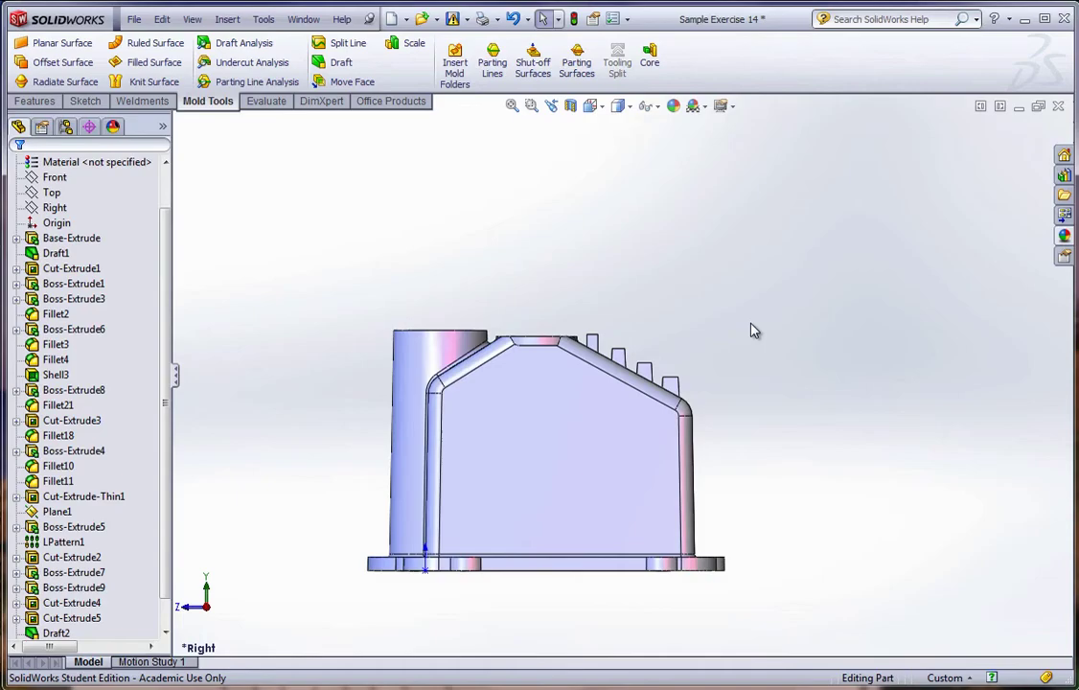
{"action": "mouse_move", "coordinate": [752, 328]}
{"action": "middle_mouse_down"}
{"action": "mouse_move", "coordinate": [691, 357]}
{"action": "mouse_move", "coordinate": [532, 378]}
{"action": "mouse_move", "coordinate": [532, 398]}
{"action": "middle_mouse_up"}
{"action": "scroll", "coordinate": [532, 398], "scroll_direction": "up", "scroll_amount": 2}
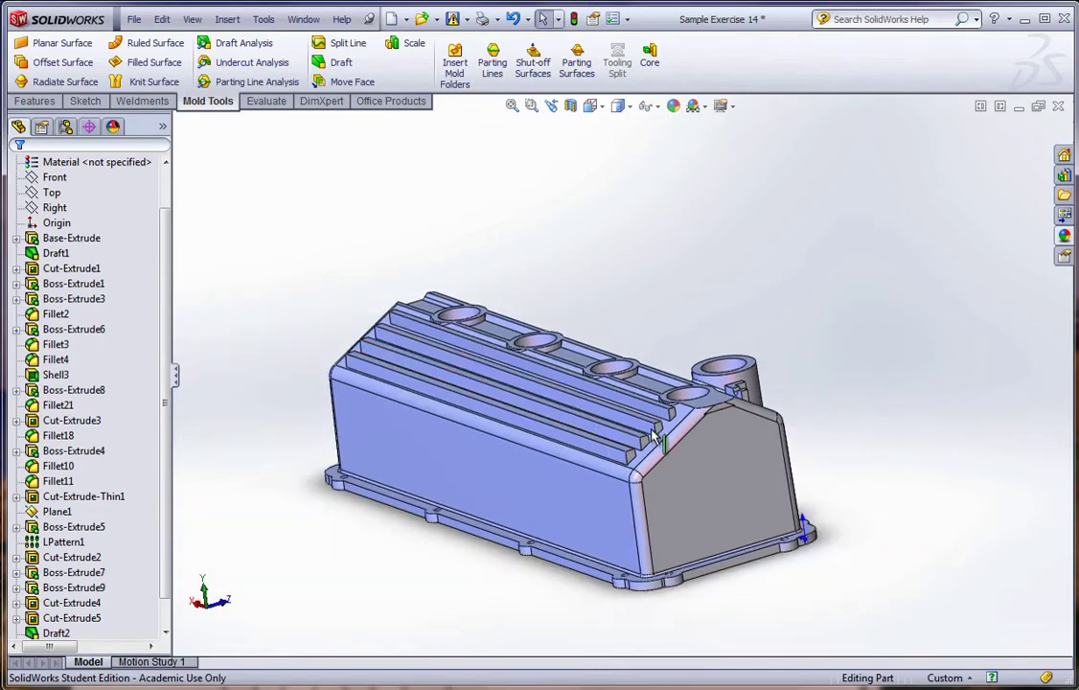
{"action": "scroll", "coordinate": [532, 398], "scroll_direction": "down", "scroll_amount": 4}
Reopen Draft3, clear all its faces to draft, and accept it at 3°
{"action": "scroll", "coordinate": [168, 621], "scroll_direction": "down", "scroll_amount": 1}
{"action": "left_click", "coordinate": [57, 618]}
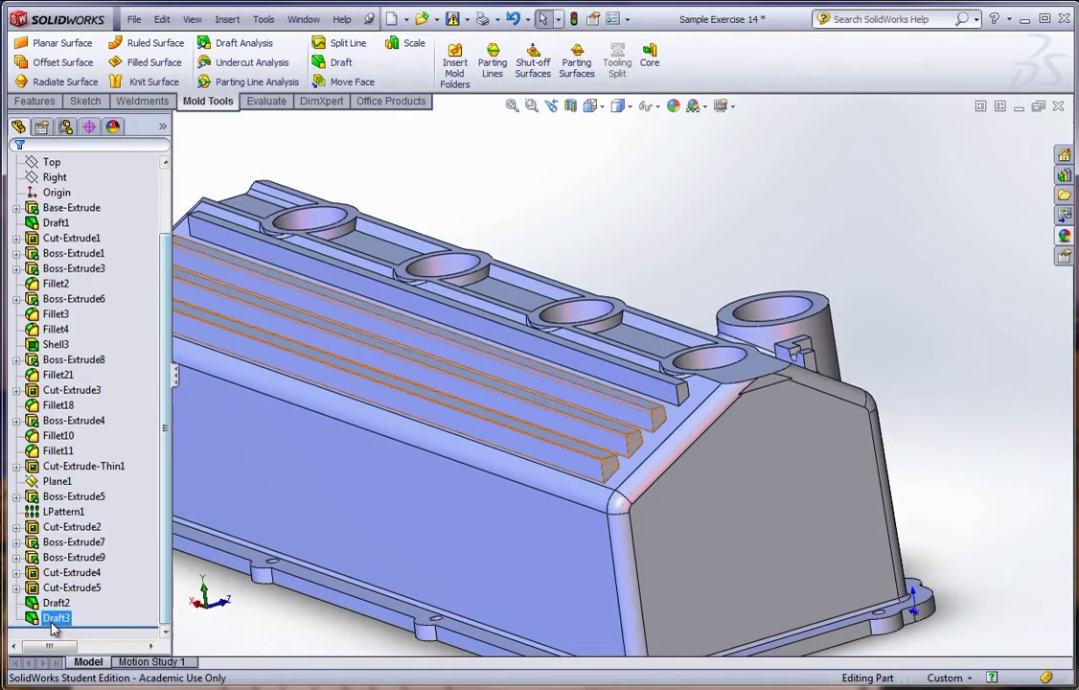
{"action": "right_click", "coordinate": [59, 619]}
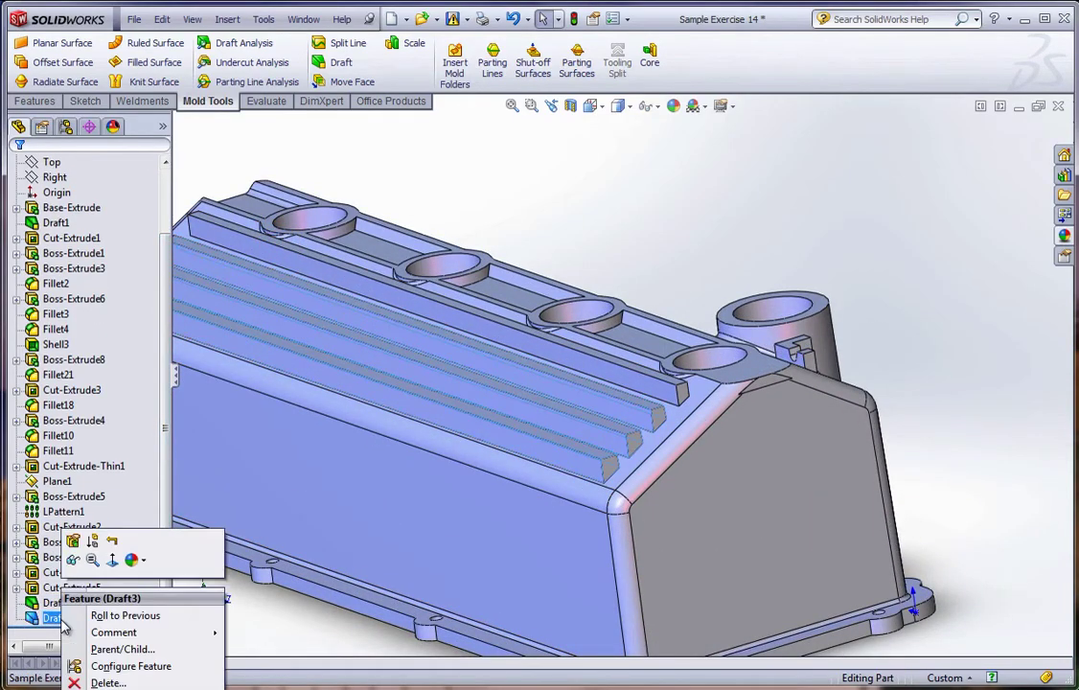
{"action": "left_click", "coordinate": [73, 543]}
{"action": "right_click", "coordinate": [95, 427]}
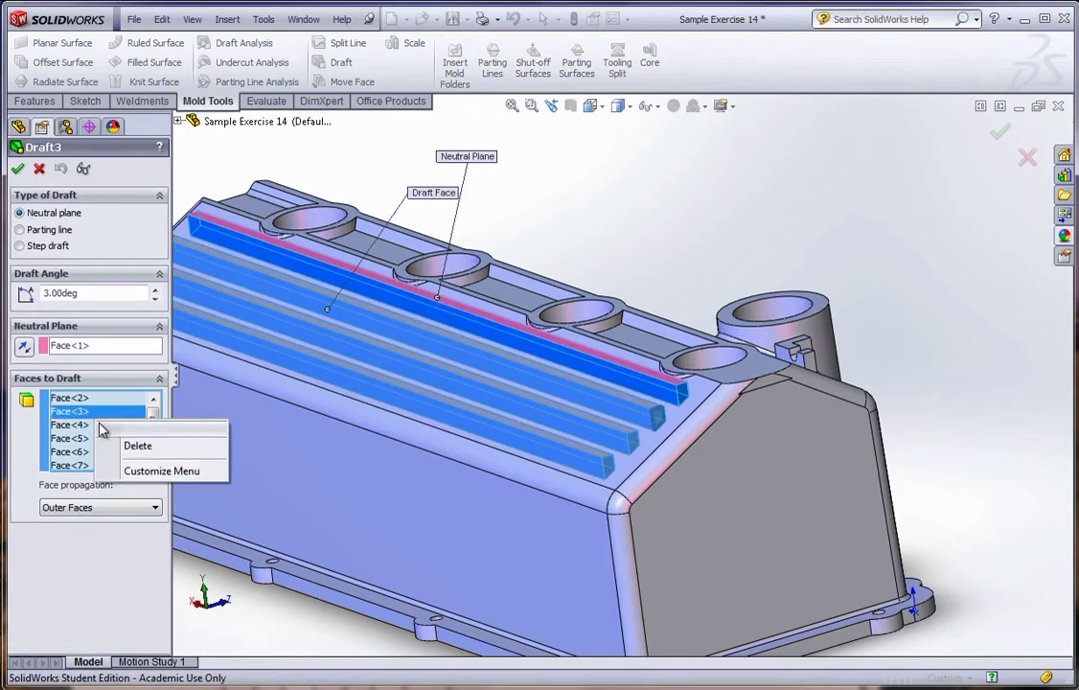
{"action": "left_click", "coordinate": [139, 426]}
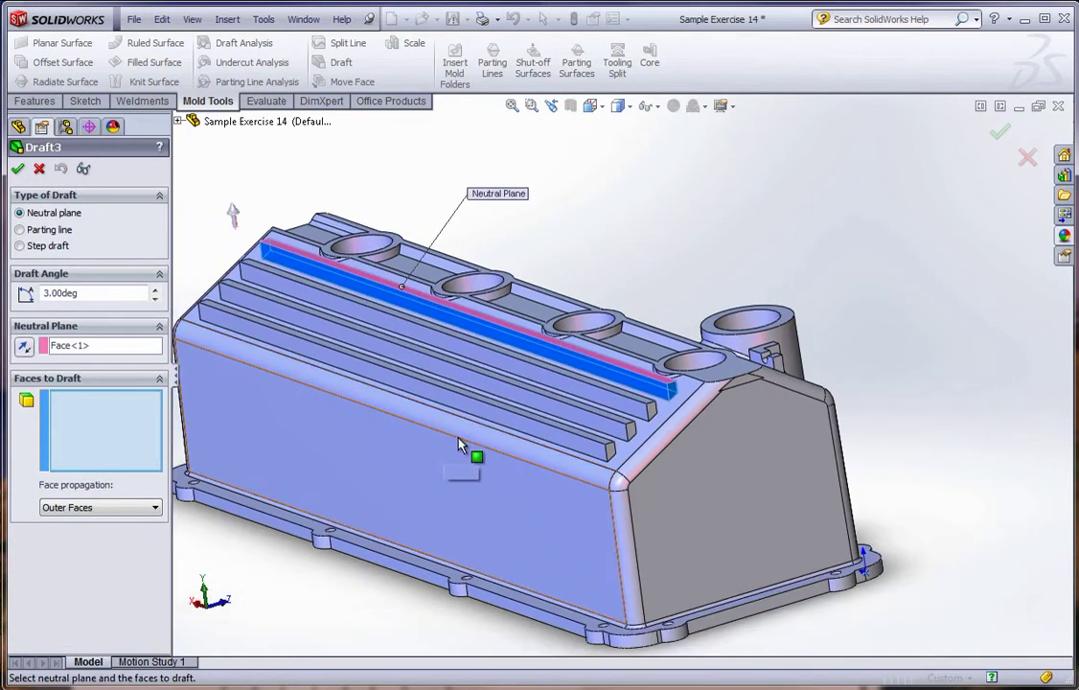
{"action": "scroll", "coordinate": [710, 412], "scroll_direction": "down", "scroll_amount": 2}
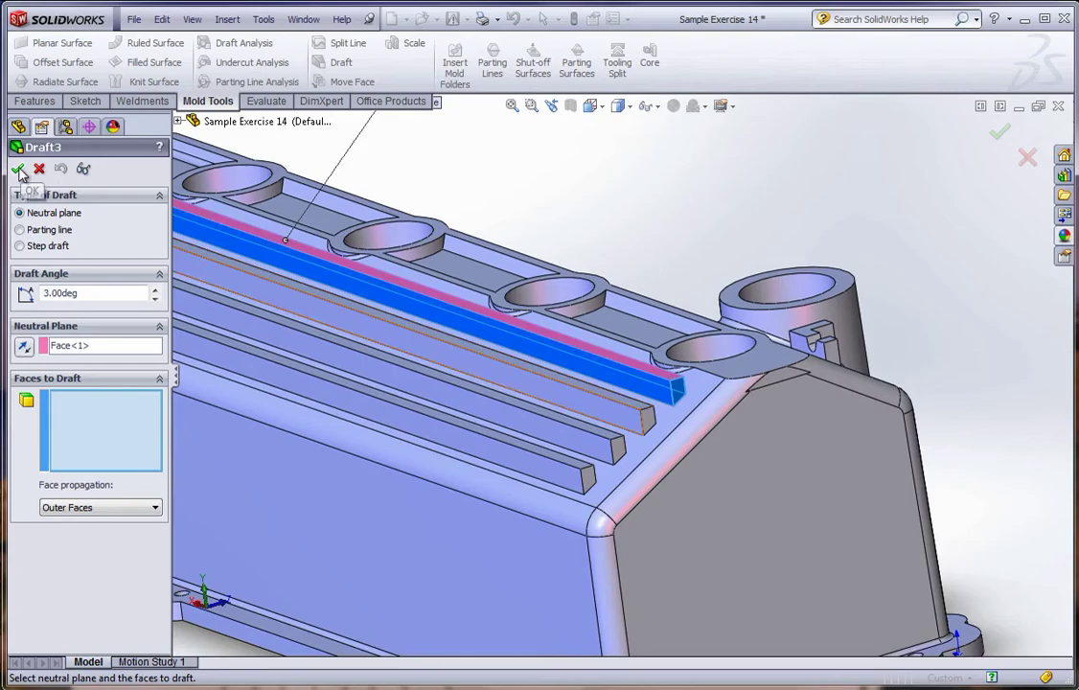
{"action": "middle_click_drag", "start_coordinate": [621, 393], "coordinate": [563, 353]}
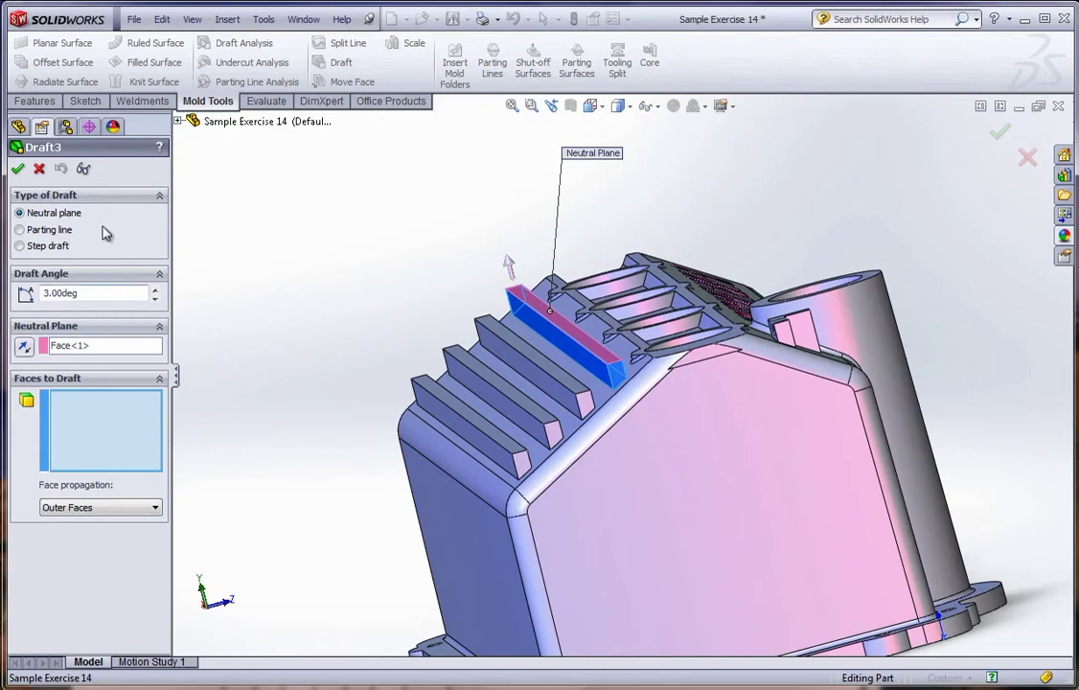
{"action": "left_click", "coordinate": [16, 170]}
{"action": "mouse_move", "coordinate": [255, 274]}
{"action": "middle_mouse_down"}
{"action": "mouse_move", "coordinate": [585, 366]}
{"action": "mouse_move", "coordinate": [648, 451]}
{"action": "middle_mouse_up"}
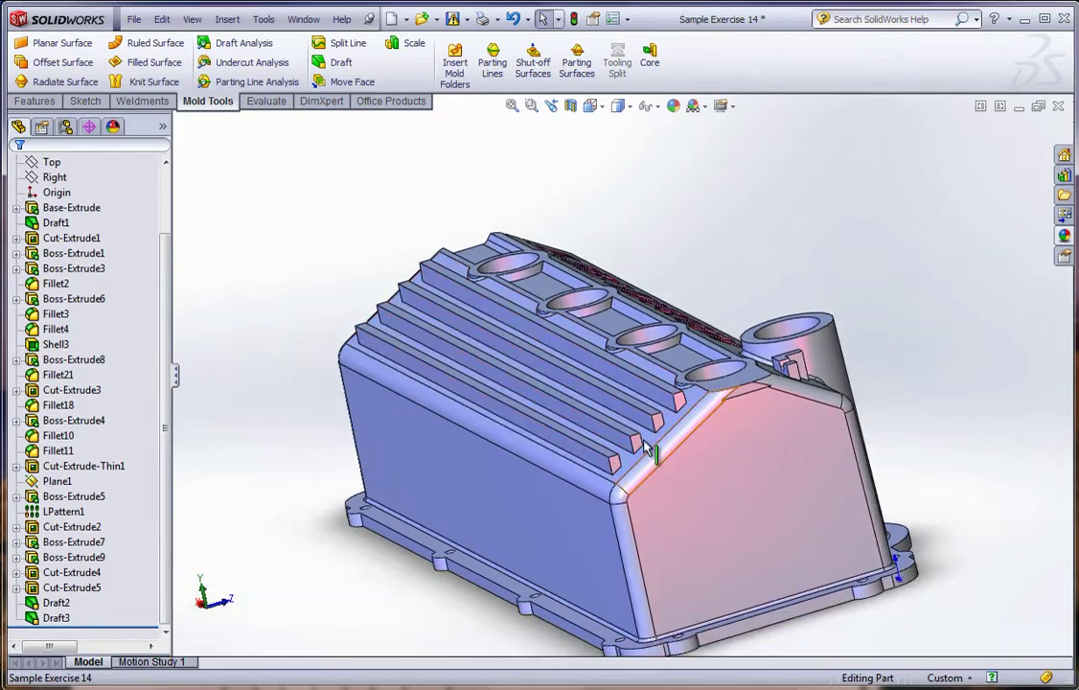
{"action": "scroll", "coordinate": [648, 451], "scroll_direction": "down", "scroll_amount": 3}
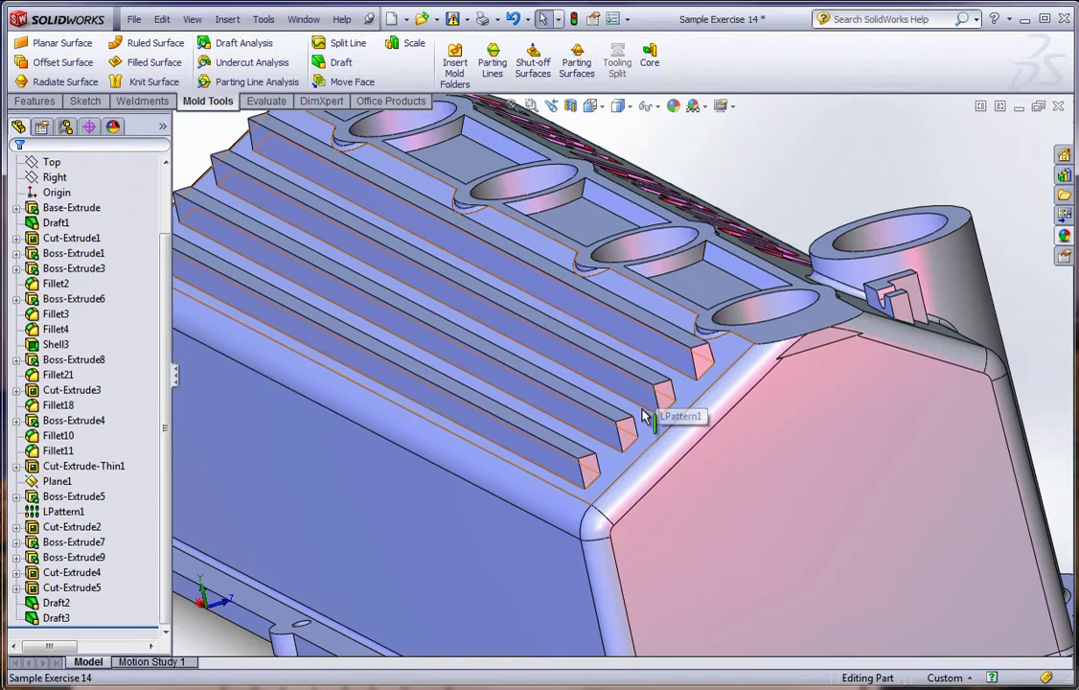
Move Draft3 up the history to sit below Boss-Extrude5, above LPattern1
{"action": "scroll", "coordinate": [661, 409], "scroll_direction": "down", "scroll_amount": 2}
{"action": "scroll", "coordinate": [676, 413], "scroll_direction": "down", "scroll_amount": 3}
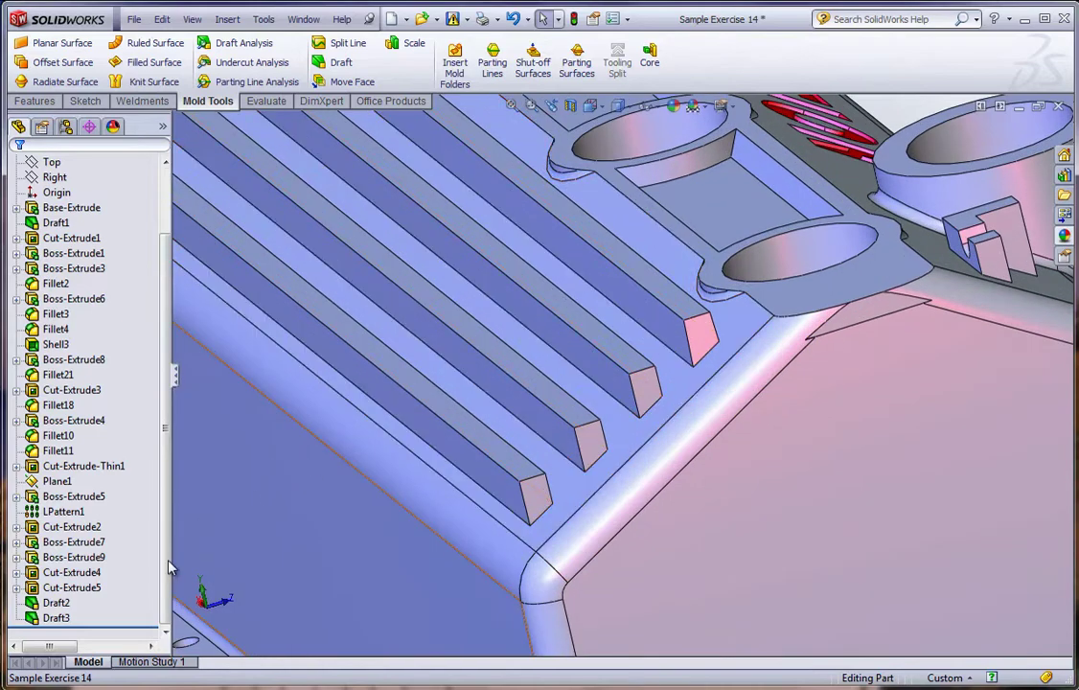
{"action": "left_click", "coordinate": [65, 619]}
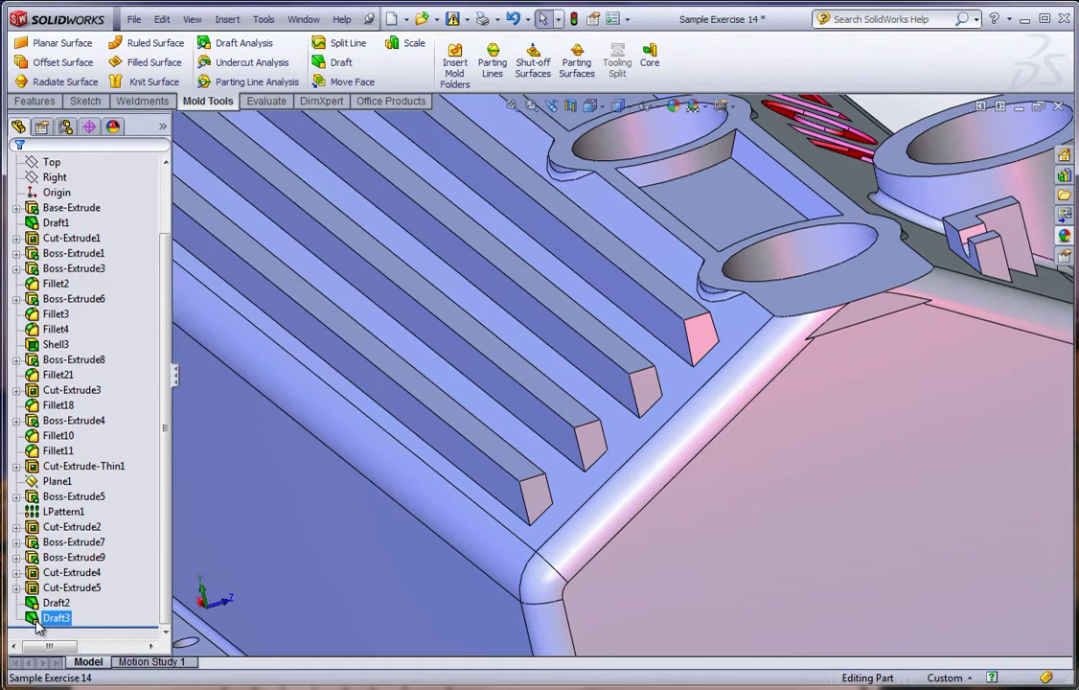
{"action": "left_click_drag", "start_coordinate": [36, 623], "coordinate": [93, 508]}
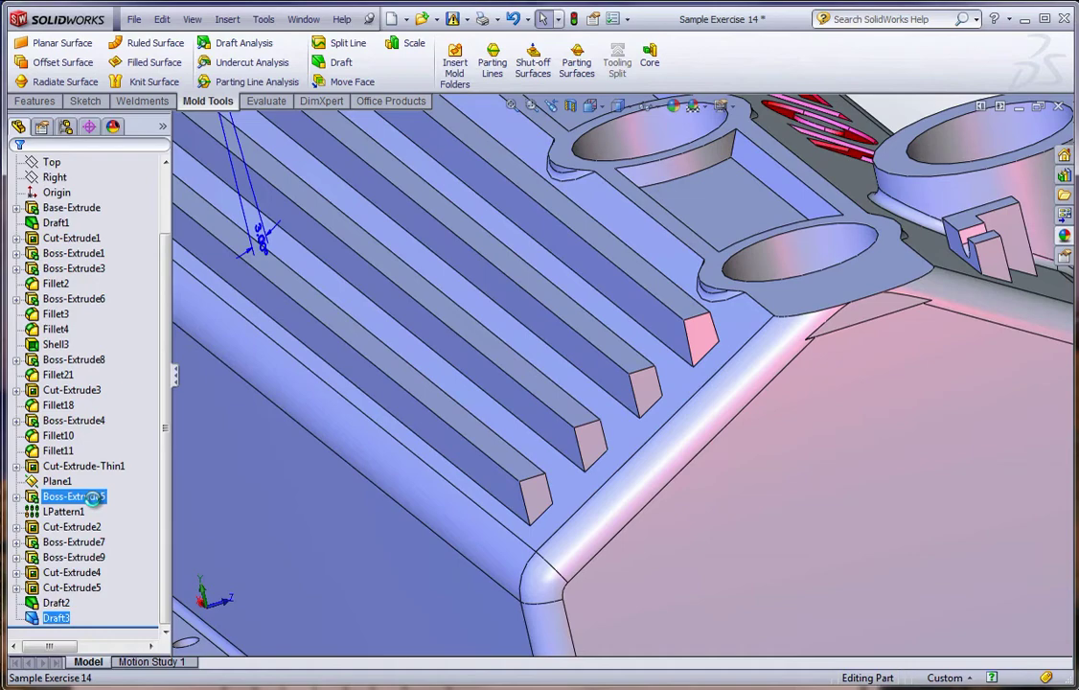
{"action": "left_click_drag", "start_coordinate": [93, 496], "coordinate": [93, 501]}
{"action": "left_click", "coordinate": [63, 528]}
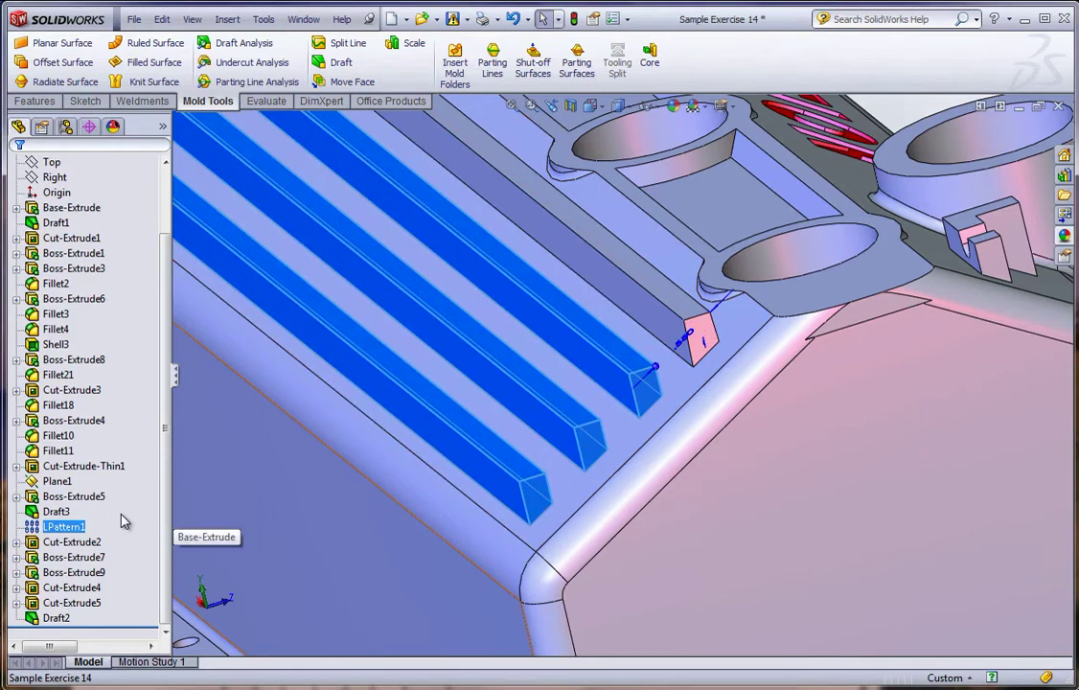
Edit LPattern1 to pattern Draft3 alongside Boss-Extrude5 across the four fins
{"action": "right_click", "coordinate": [41, 533]}
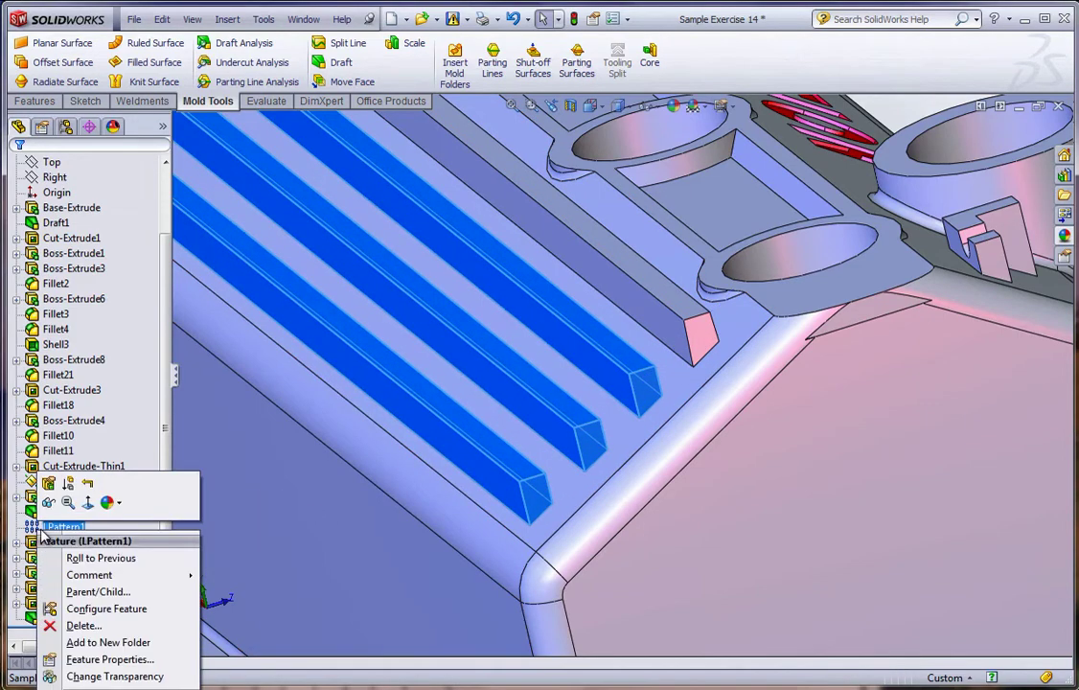
{"action": "left_click", "coordinate": [50, 486]}
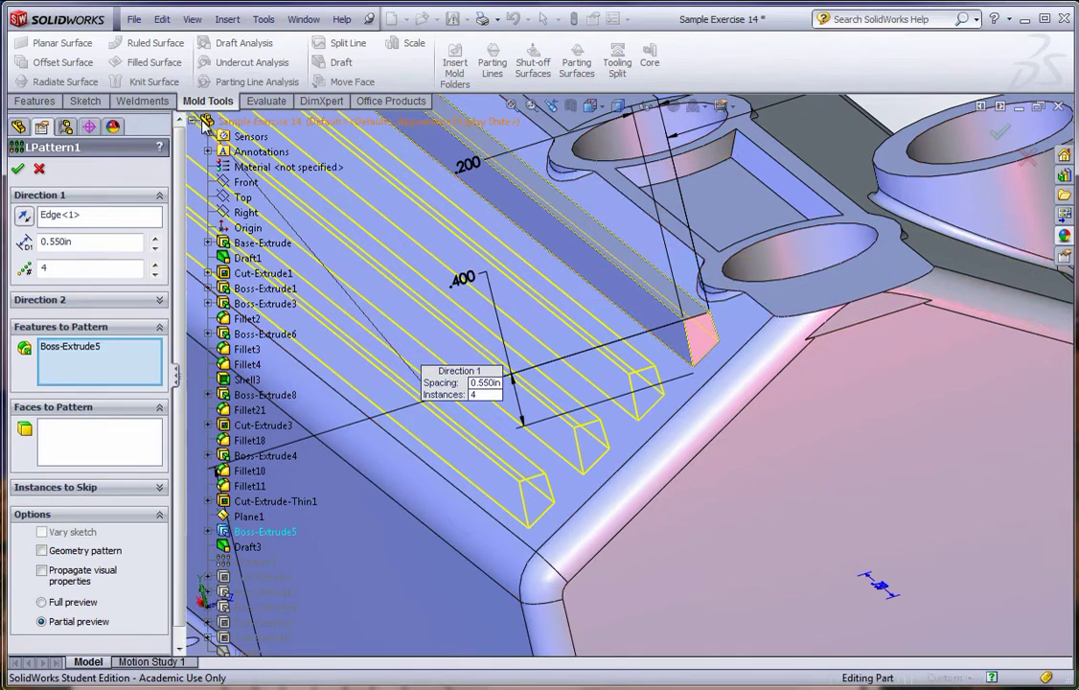
{"action": "left_click", "coordinate": [230, 548]}
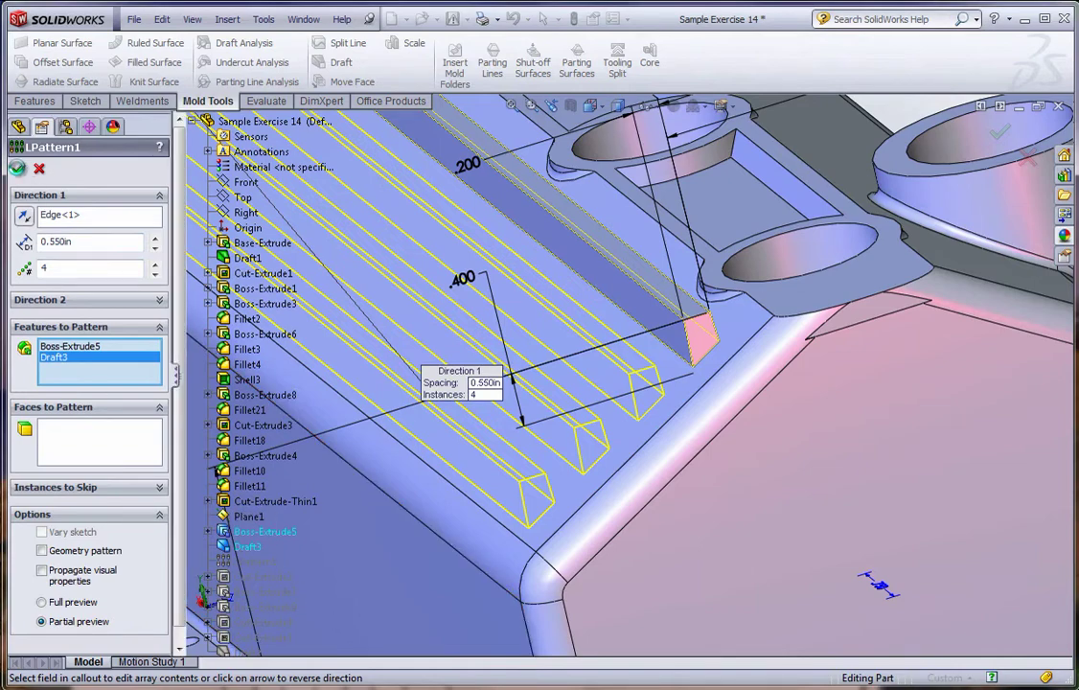
{"action": "left_click", "coordinate": [16, 168]}
{"action": "scroll", "coordinate": [411, 454], "scroll_direction": "up", "scroll_amount": 5}
{"action": "middle_click_drag", "start_coordinate": [411, 454], "coordinate": [432, 431]}
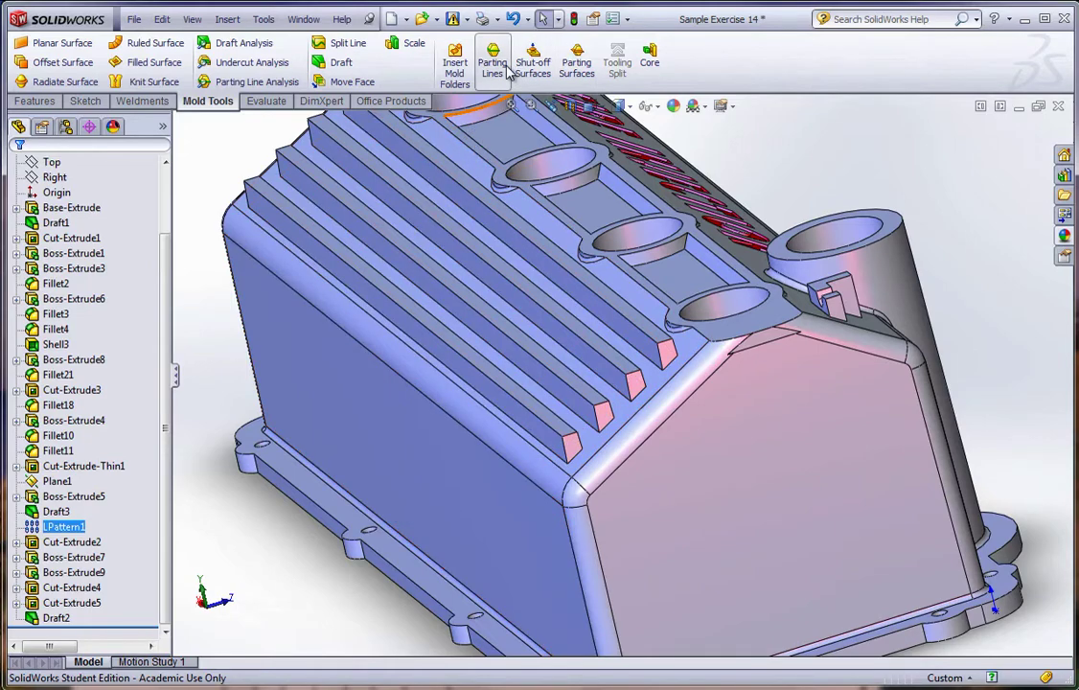
{"action": "left_click", "coordinate": [235, 43]}
{"action": "left_click", "coordinate": [675, 350]}
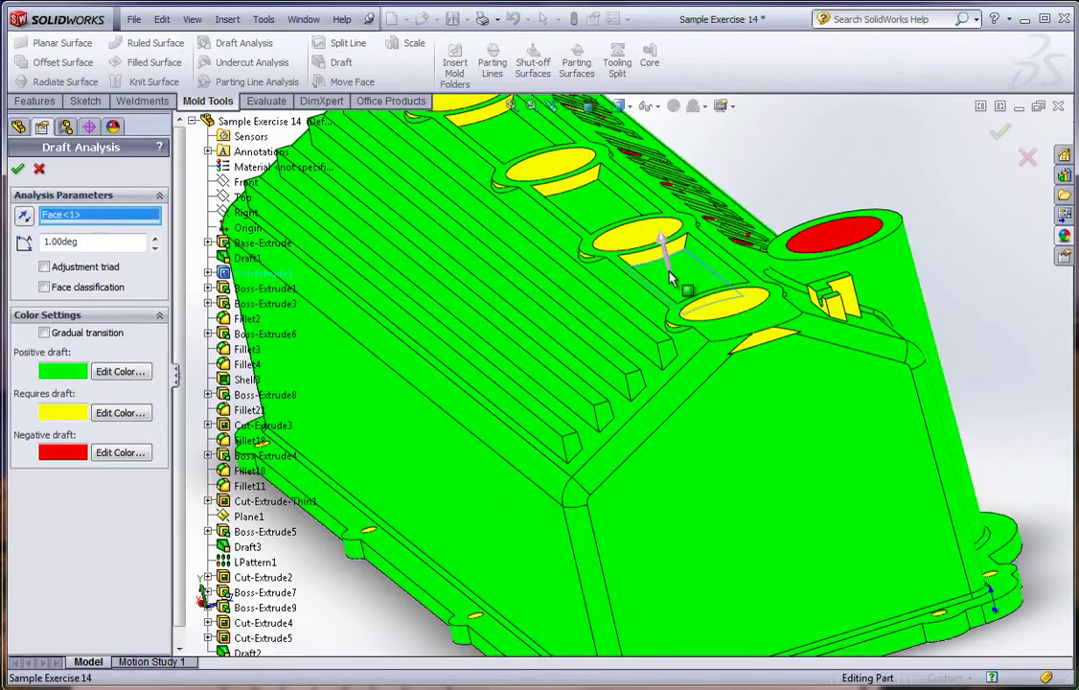
{"action": "mouse_move", "coordinate": [675, 350]}
{"action": "middle_mouse_down"}
{"action": "mouse_move", "coordinate": [614, 403]}
{"action": "mouse_move", "coordinate": [636, 407]}
{"action": "mouse_move", "coordinate": [656, 475]}
{"action": "middle_mouse_up"}
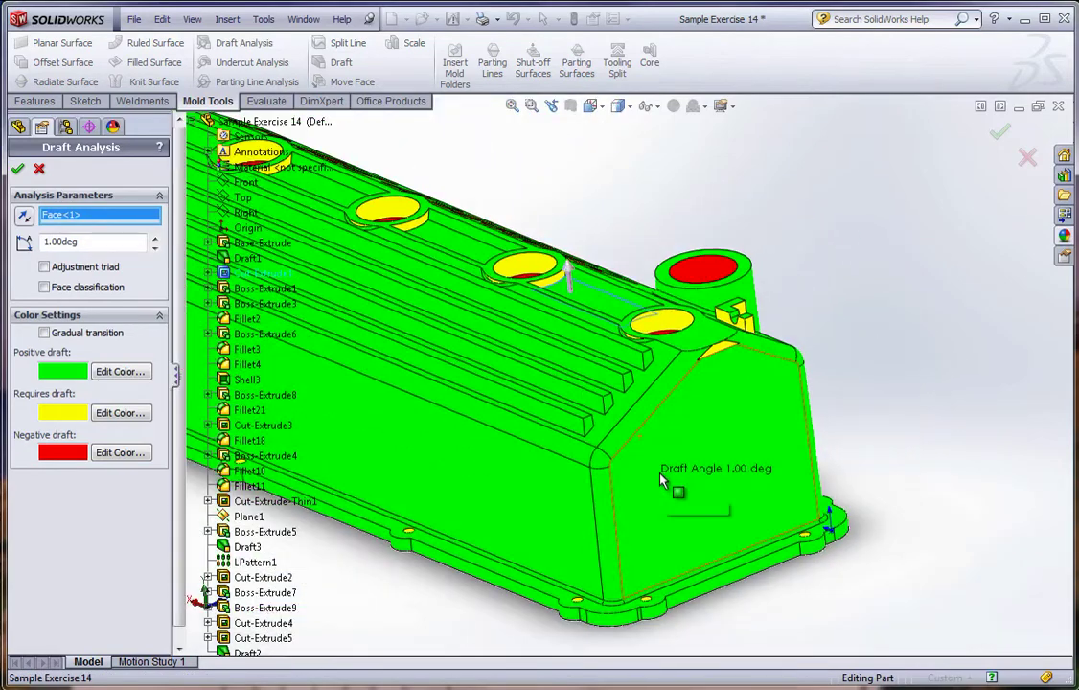
{"action": "scroll", "coordinate": [662, 479], "scroll_direction": "down", "scroll_amount": 2}
{"action": "scroll", "coordinate": [576, 369], "scroll_direction": "up", "scroll_amount": 1}
{"action": "scroll", "coordinate": [577, 368], "scroll_direction": "up", "scroll_amount": 1}
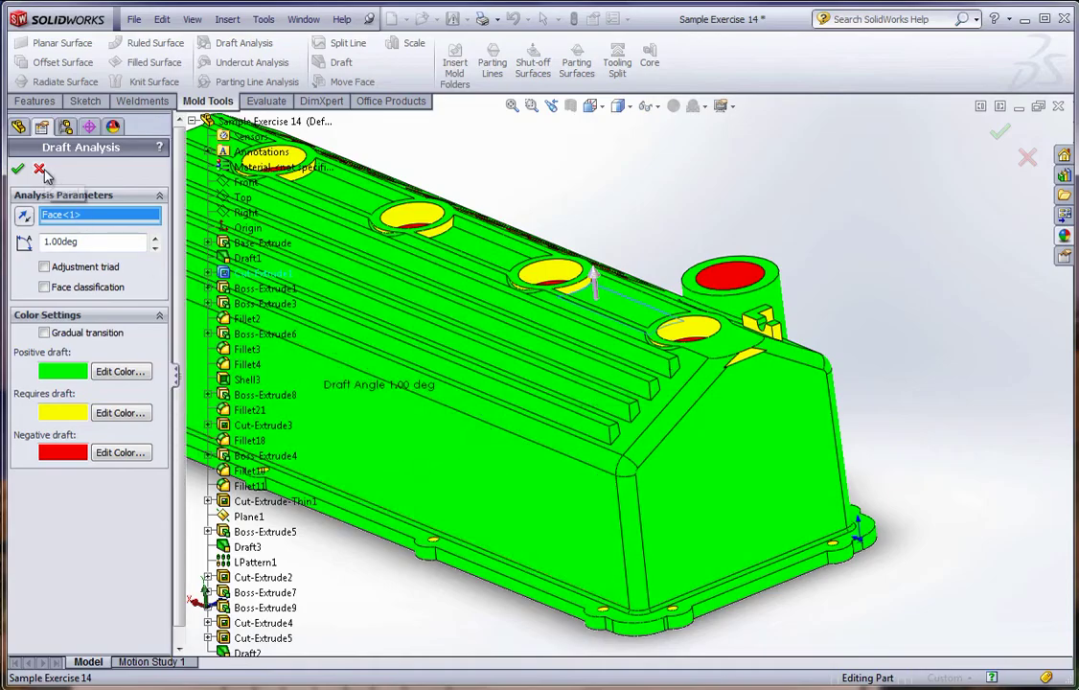
{"action": "left_click", "coordinate": [40, 168]}
Orbit and zoom onto the hook-shaped Boss-Extrude9 block beside the cylinder boss
{"action": "mouse_move", "coordinate": [620, 335]}
{"action": "middle_mouse_down"}
{"action": "mouse_move", "coordinate": [593, 436]}
{"action": "mouse_move", "coordinate": [537, 436]}
{"action": "middle_mouse_up"}
{"action": "scroll", "coordinate": [593, 436], "scroll_direction": "down", "scroll_amount": 3}
{"action": "scroll", "coordinate": [540, 506], "scroll_direction": "up", "scroll_amount": 3}
{"action": "scroll", "coordinate": [578, 378], "scroll_direction": "down", "scroll_amount": 2}
{"action": "scroll", "coordinate": [530, 436], "scroll_direction": "down", "scroll_amount": 1}
{"action": "scroll", "coordinate": [542, 433], "scroll_direction": "down", "scroll_amount": 3}
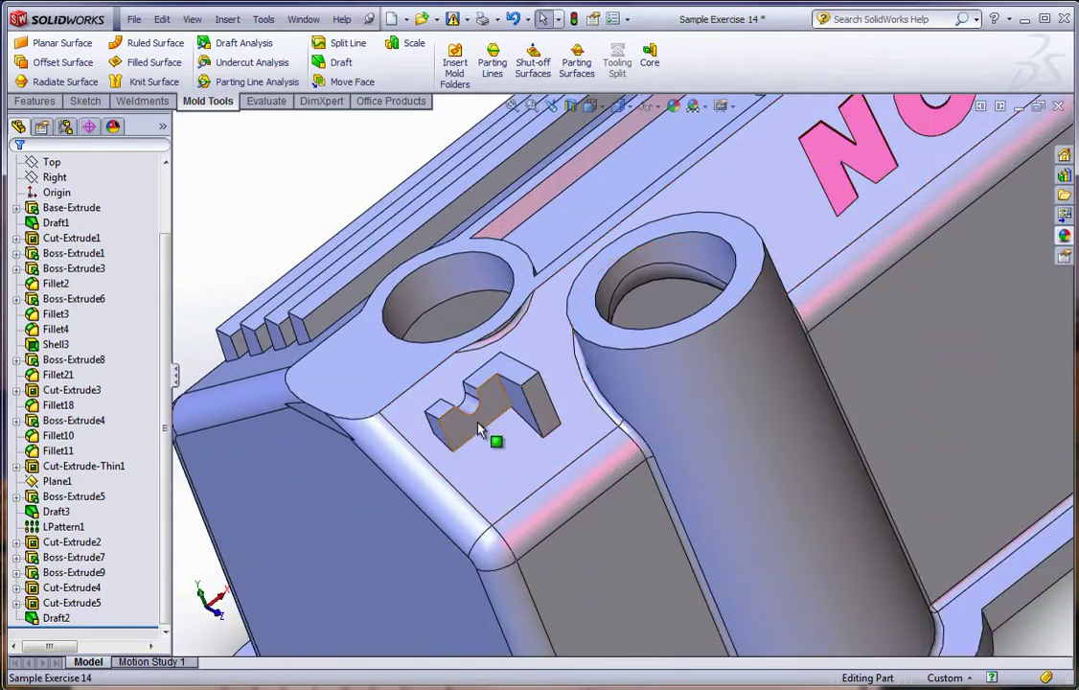
{"action": "scroll", "coordinate": [494, 401], "scroll_direction": "down", "scroll_amount": 1}
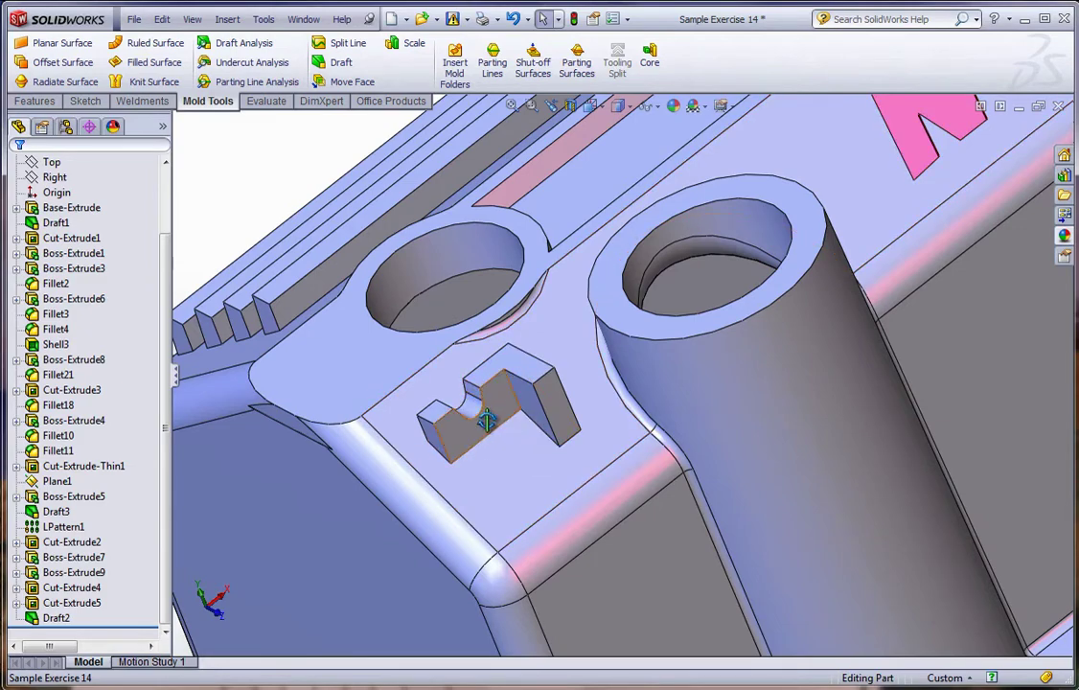
{"action": "middle_click_drag", "start_coordinate": [479, 417], "coordinate": [476, 454]}
{"action": "scroll", "coordinate": [436, 400], "scroll_direction": "down", "scroll_amount": 3}
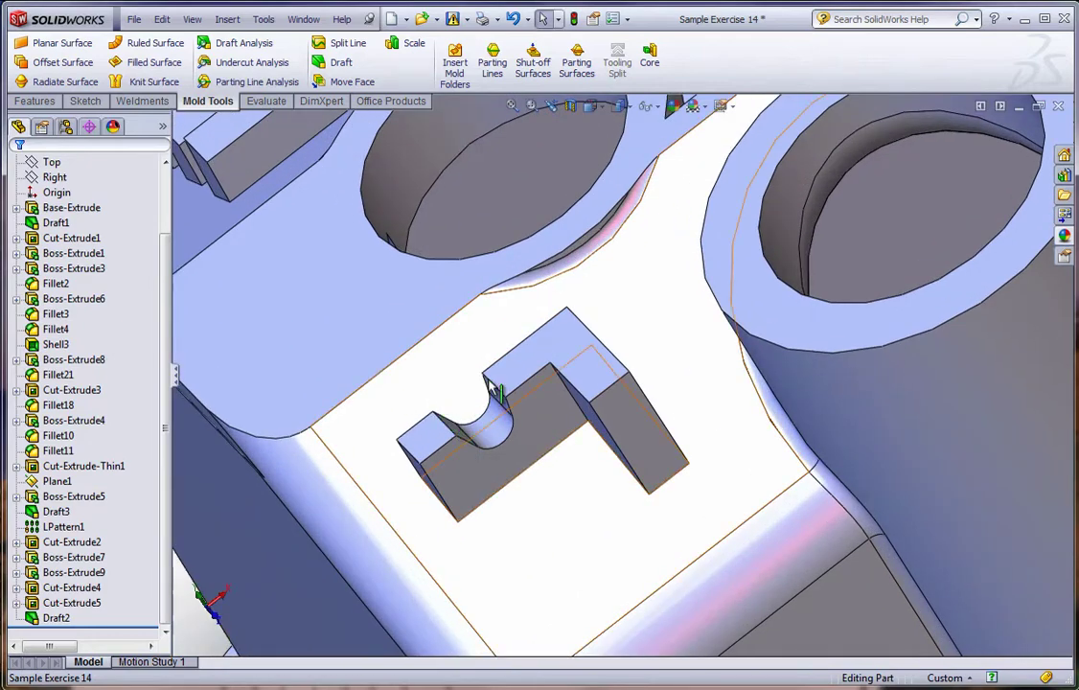
{"action": "mouse_move", "coordinate": [529, 455]}
{"action": "middle_mouse_down"}
{"action": "mouse_move", "coordinate": [545, 429]}
{"action": "mouse_move", "coordinate": [542, 398]}
{"action": "middle_mouse_up"}
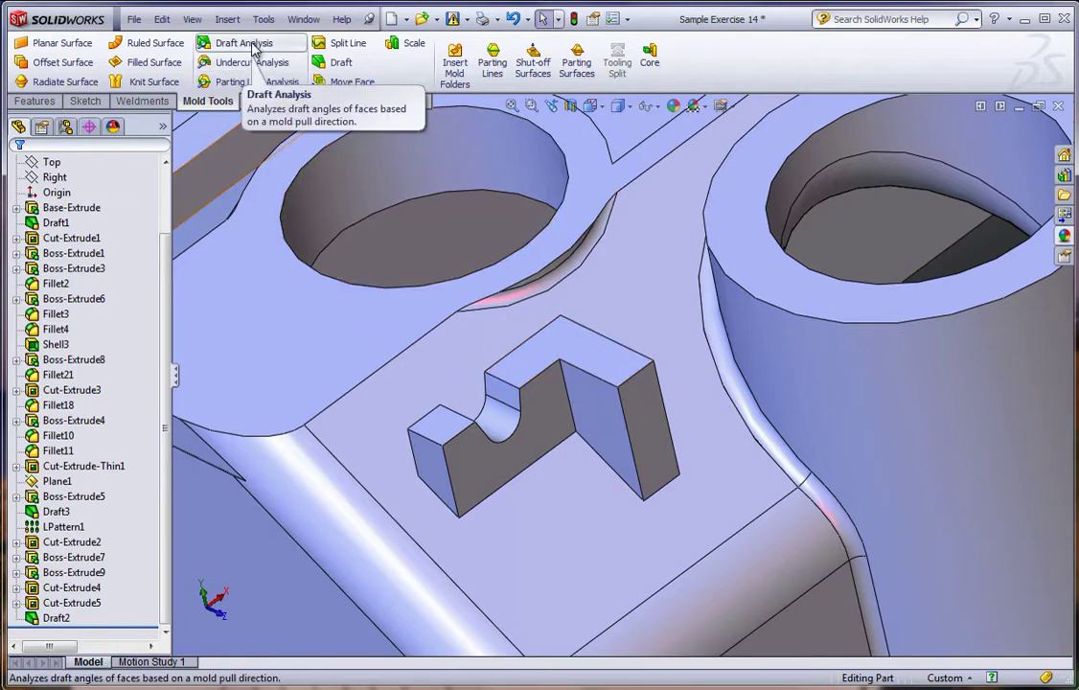
Start a draft with the notched block's top face as neutral plane and propagation None
{"action": "left_click", "coordinate": [327, 65]}
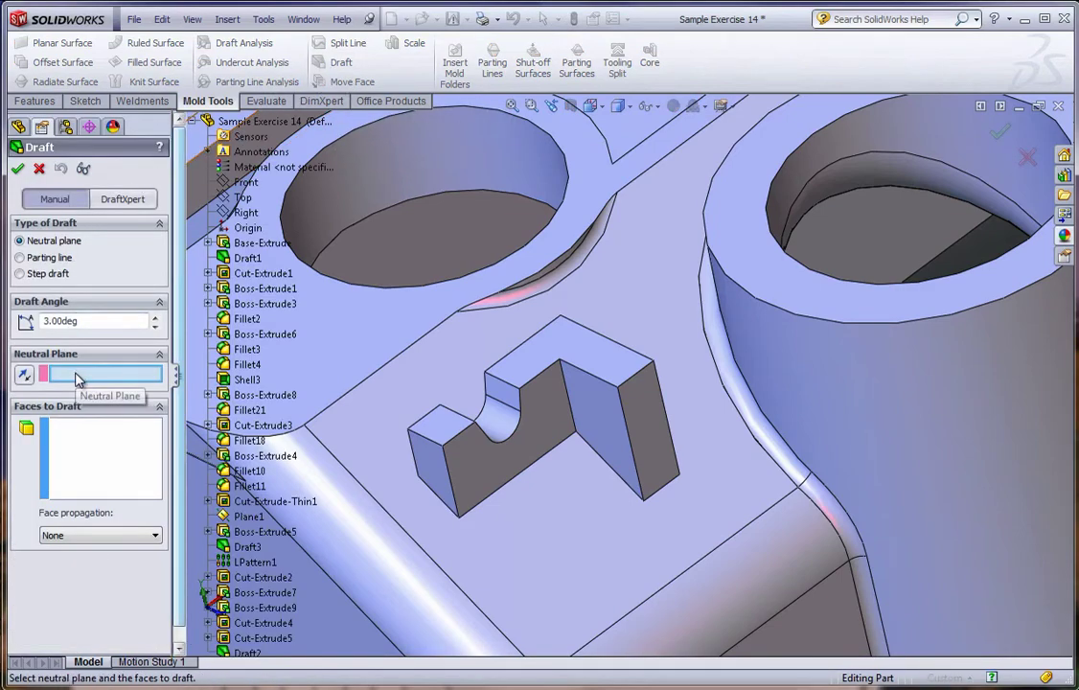
{"action": "left_click", "coordinate": [577, 353]}
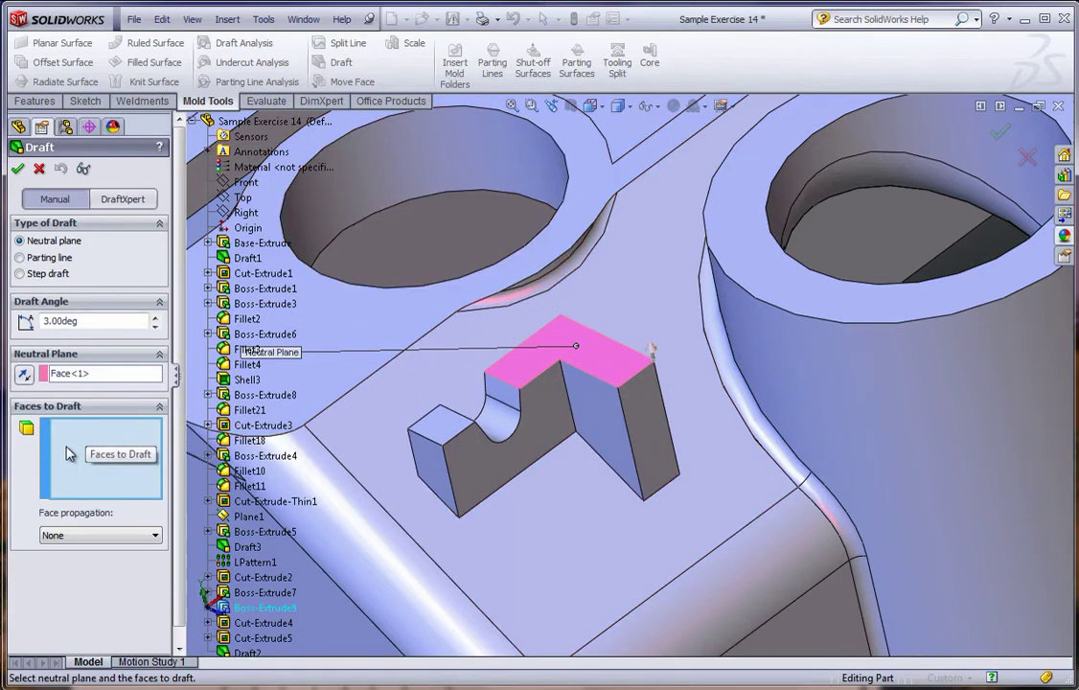
{"action": "left_click", "coordinate": [99, 535]}
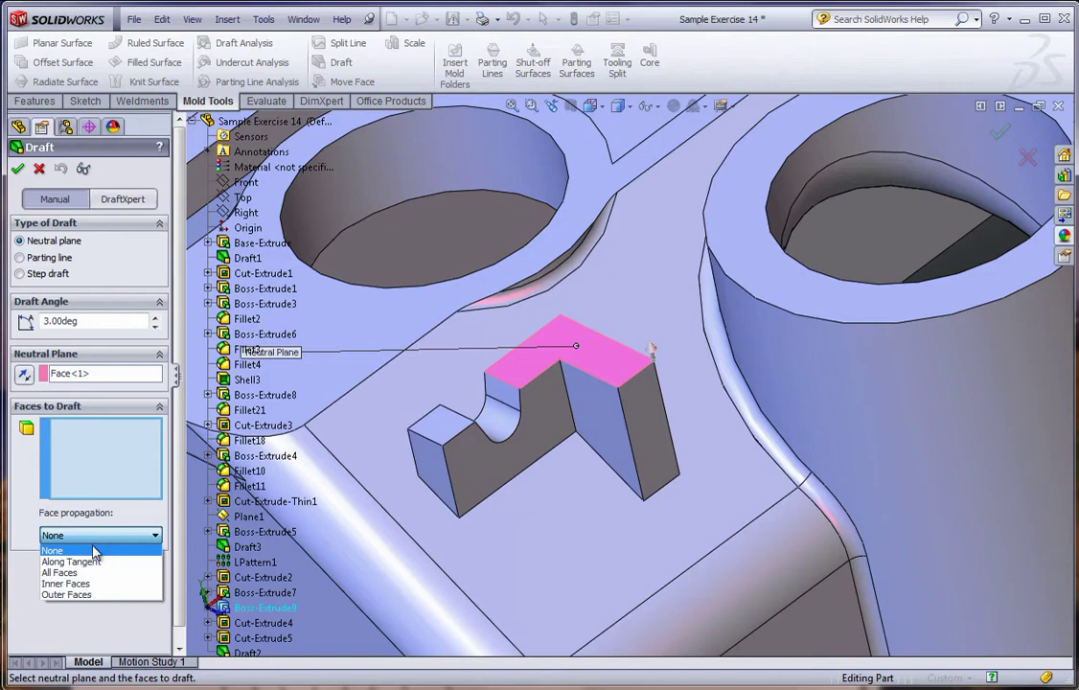
{"action": "left_click", "coordinate": [73, 596]}
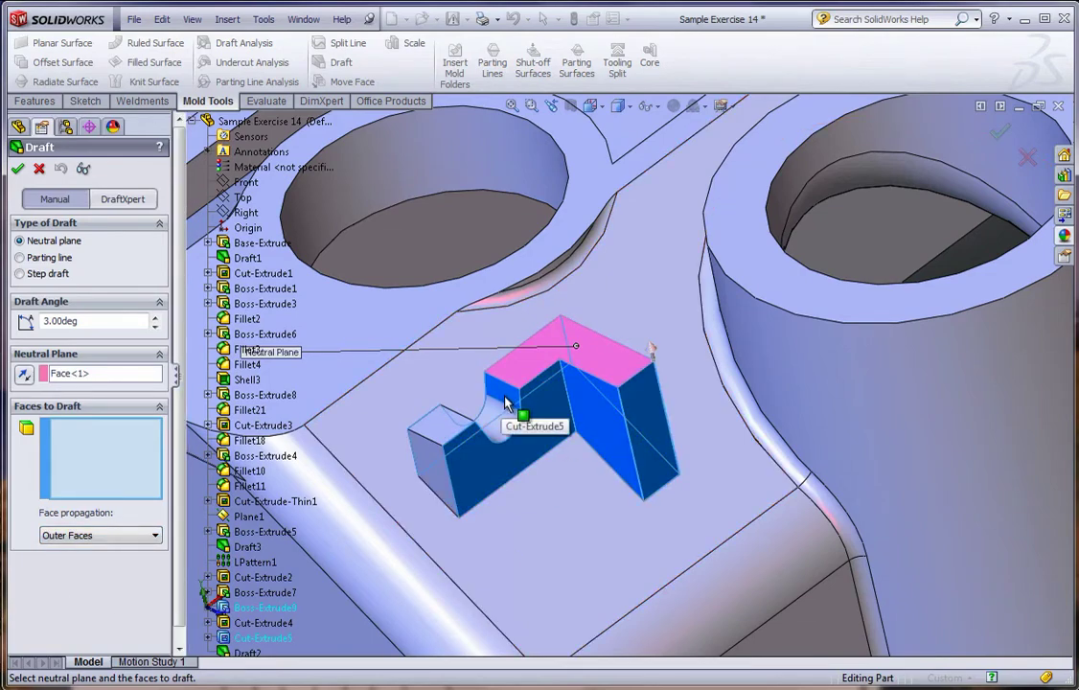
{"action": "left_click", "coordinate": [106, 535]}
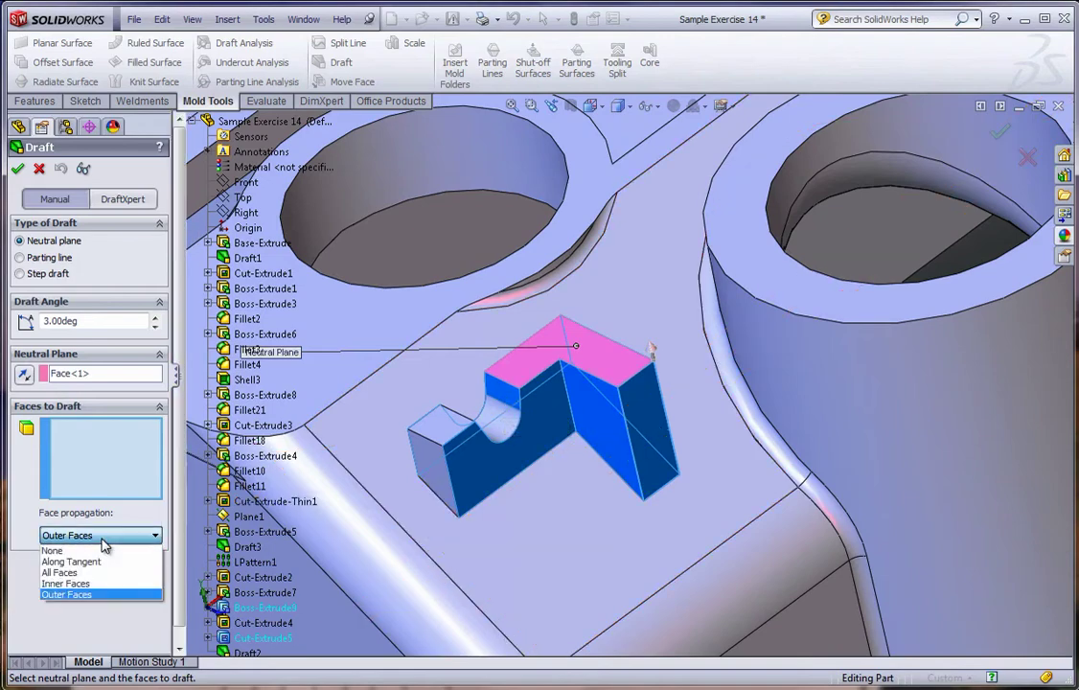
{"action": "left_click", "coordinate": [95, 552]}
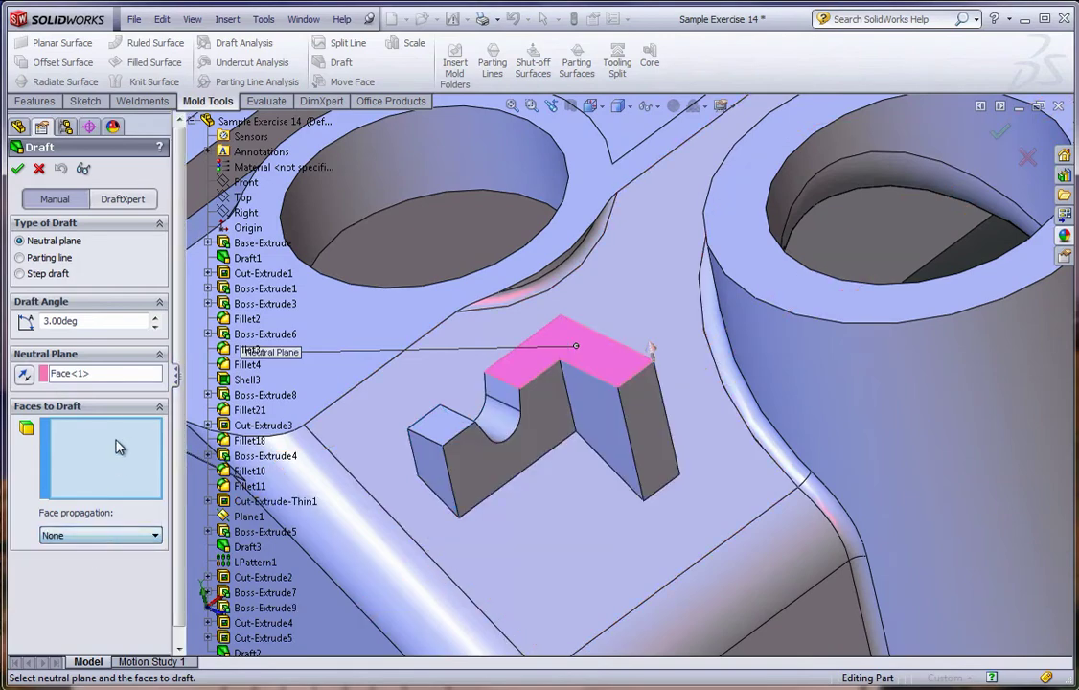
Select the block's six side faces, including hidden ones, and apply the 3° Draft4
{"action": "left_click", "coordinate": [590, 412]}
{"action": "left_click", "coordinate": [640, 423]}
{"action": "left_click", "coordinate": [545, 419]}
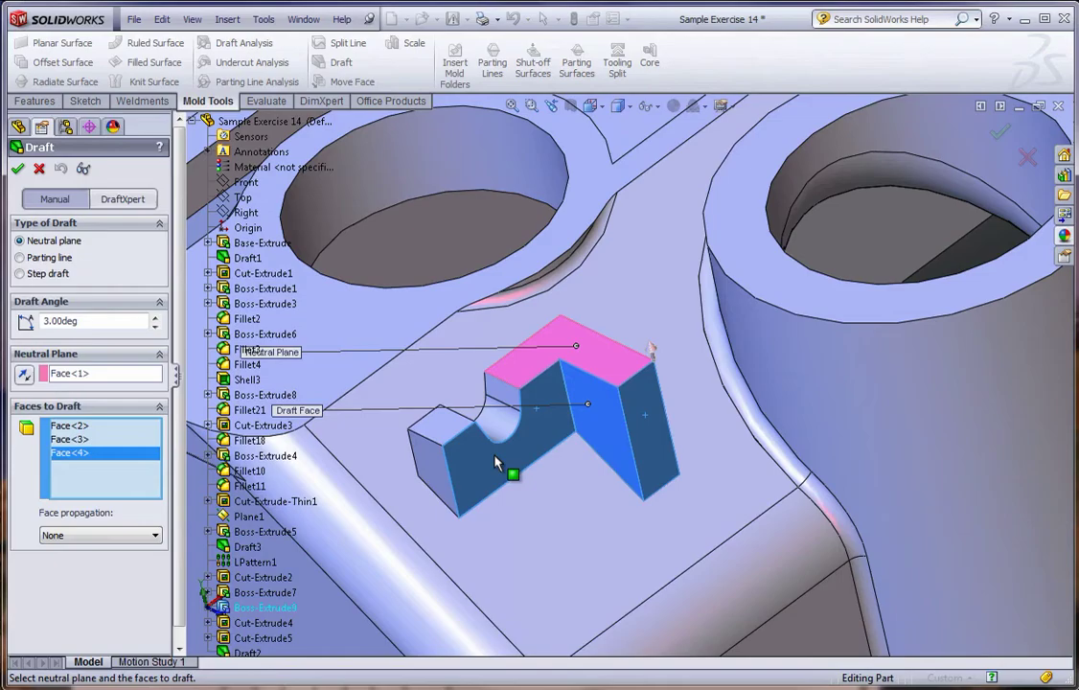
{"action": "left_click", "coordinate": [426, 472]}
{"action": "mouse_move", "coordinate": [426, 471]}
{"action": "middle_mouse_down"}
{"action": "mouse_move", "coordinate": [538, 385]}
{"action": "mouse_move", "coordinate": [601, 401]}
{"action": "mouse_move", "coordinate": [512, 361]}
{"action": "middle_mouse_up"}
{"action": "left_click", "coordinate": [538, 386]}
{"action": "left_click", "coordinate": [601, 401]}
{"action": "scroll", "coordinate": [512, 360], "scroll_direction": "down", "scroll_amount": 3}
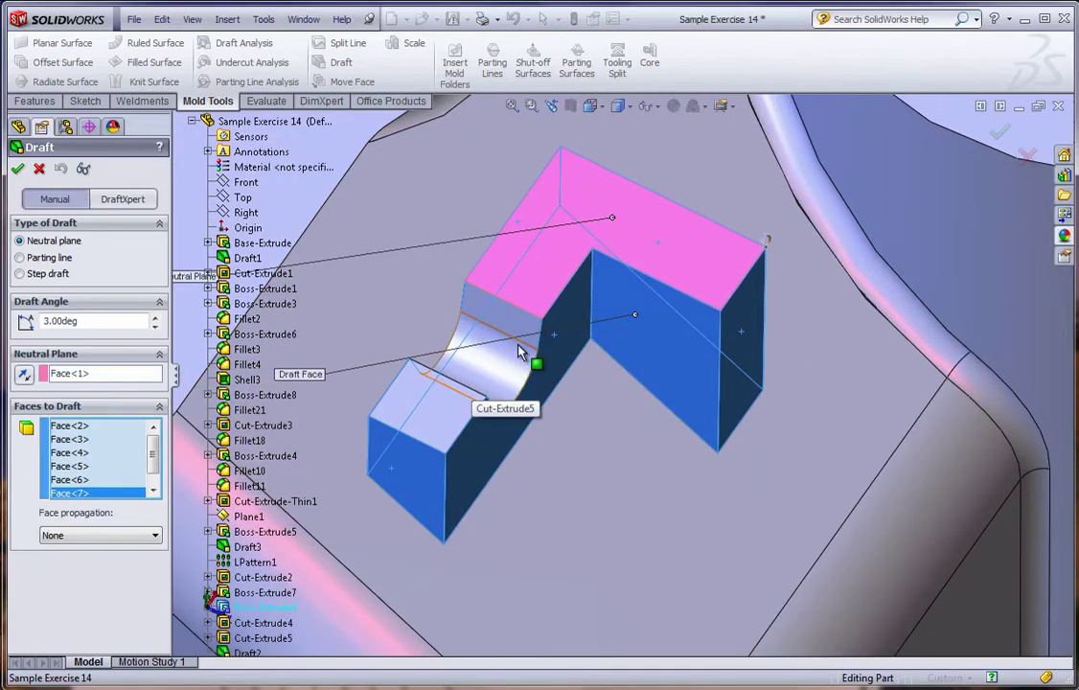
{"action": "scroll", "coordinate": [521, 353], "scroll_direction": "up", "scroll_amount": 5}
{"action": "mouse_move", "coordinate": [606, 429]}
{"action": "middle_mouse_down"}
{"action": "mouse_move", "coordinate": [553, 410]}
{"action": "mouse_move", "coordinate": [573, 407]}
{"action": "middle_mouse_up"}
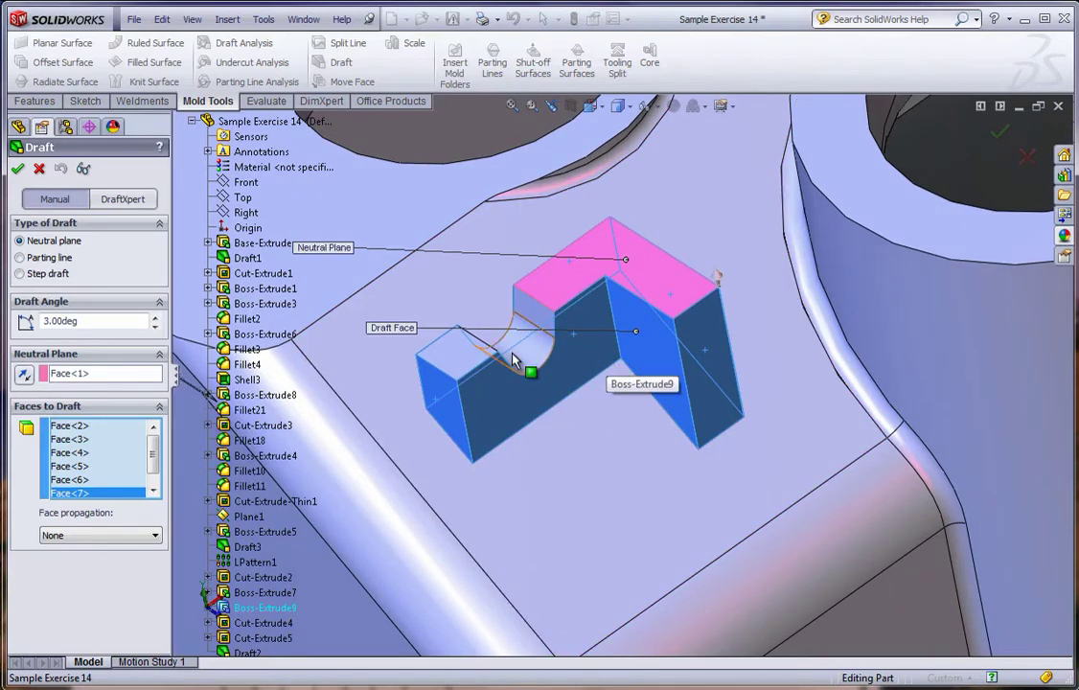
{"action": "left_click", "coordinate": [18, 171]}
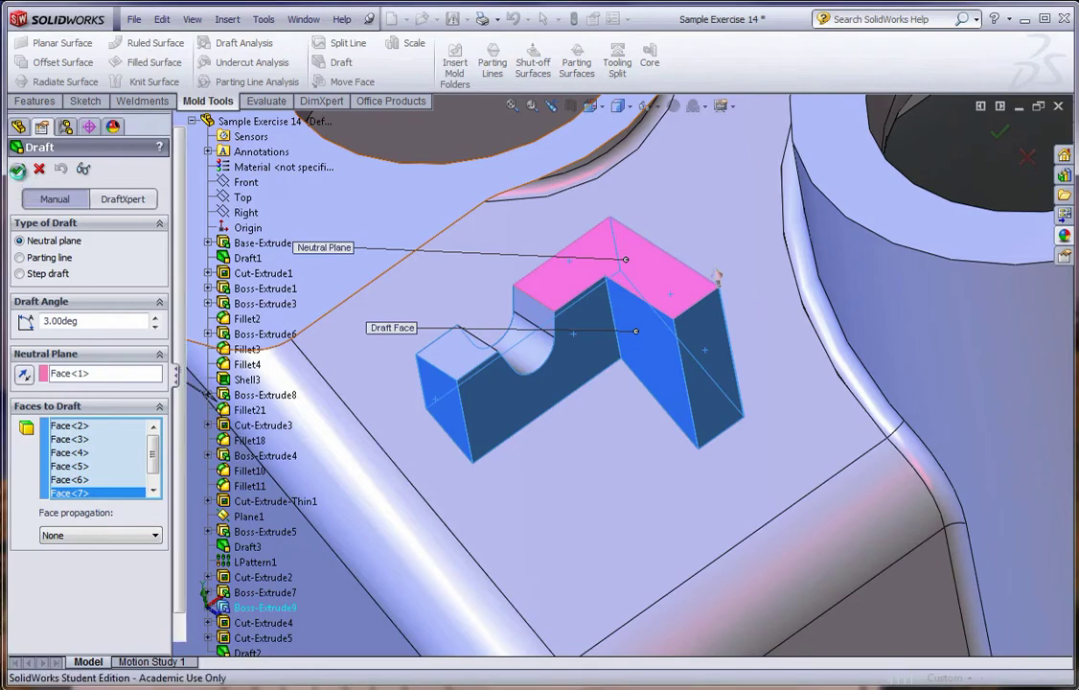
{"action": "scroll", "coordinate": [563, 182], "scroll_direction": "up", "scroll_amount": 2}
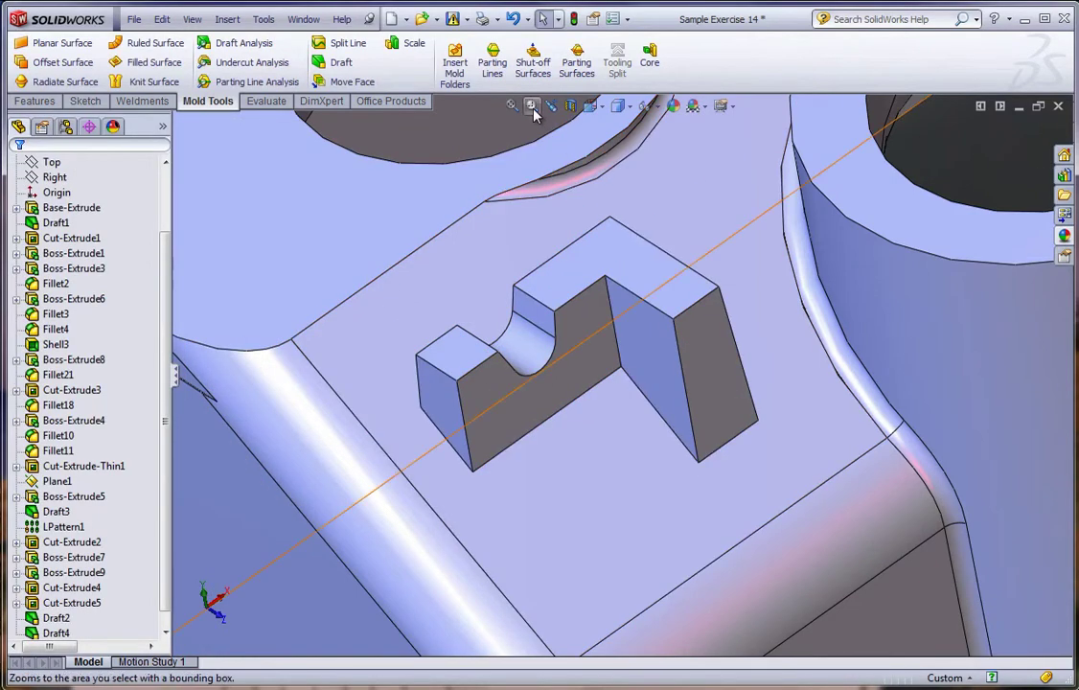
{"action": "scroll", "coordinate": [441, 217], "scroll_direction": "down", "scroll_amount": 1}
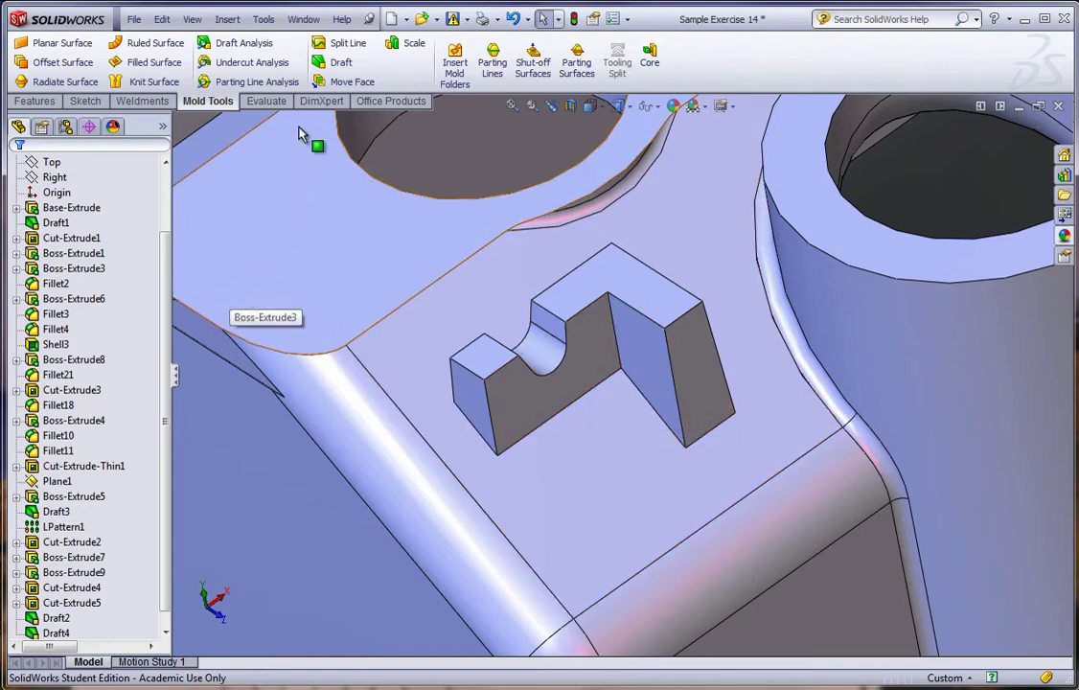
Start a 0.1 in Fillet on the notched block's three inner corner edges
{"action": "left_click", "coordinate": [38, 101]}
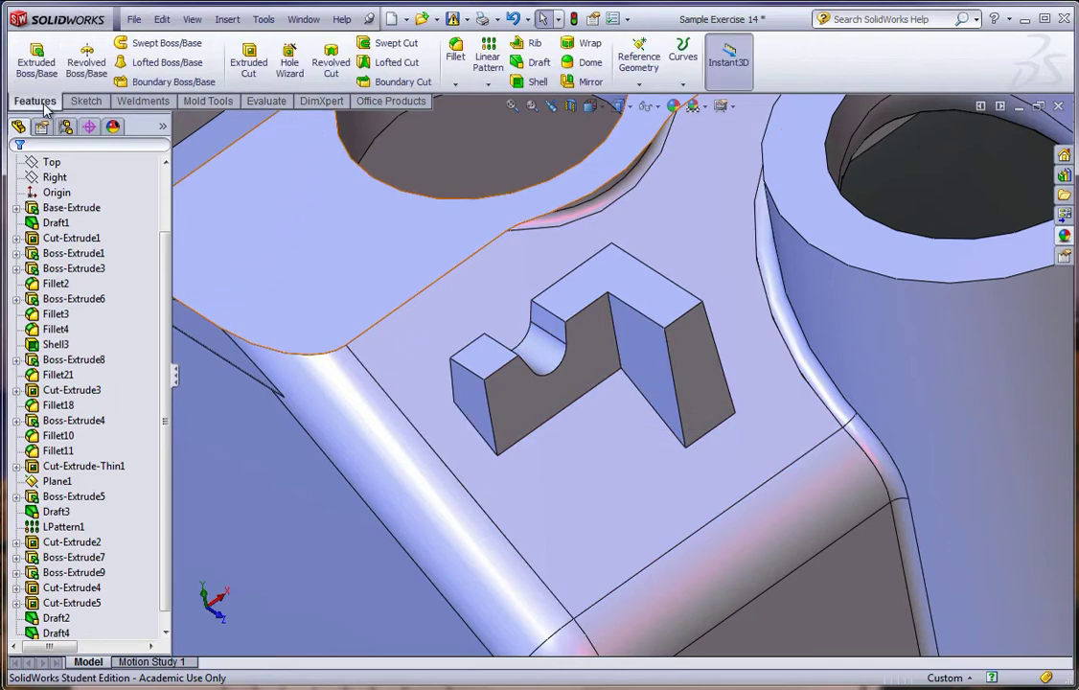
{"action": "left_click", "coordinate": [455, 53]}
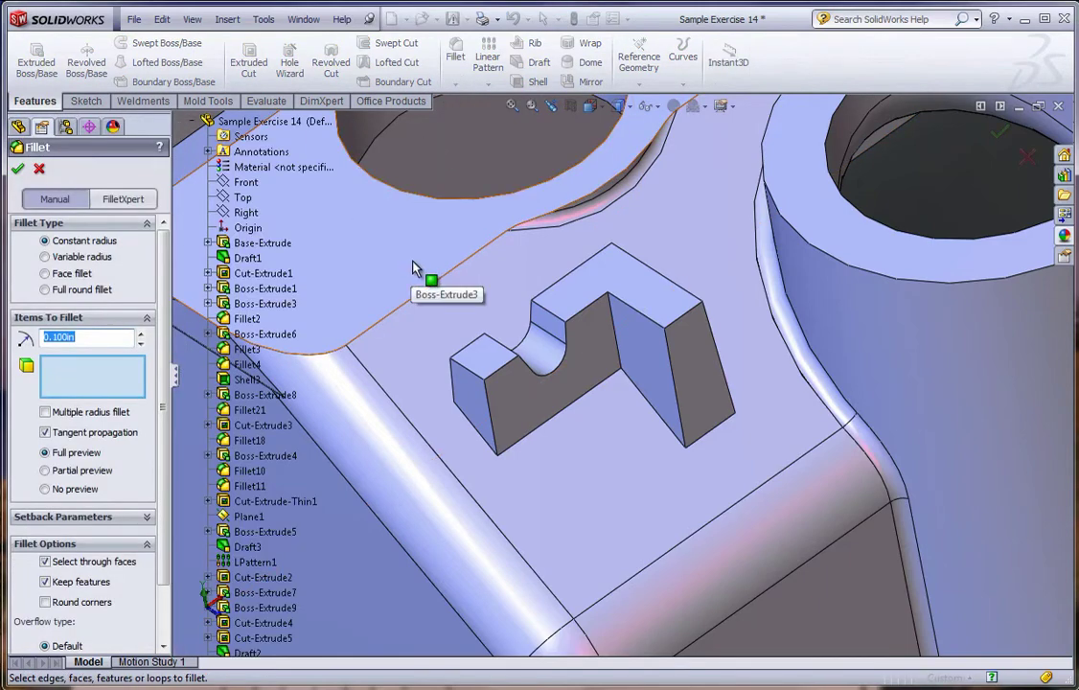
{"action": "left_click", "coordinate": [578, 406]}
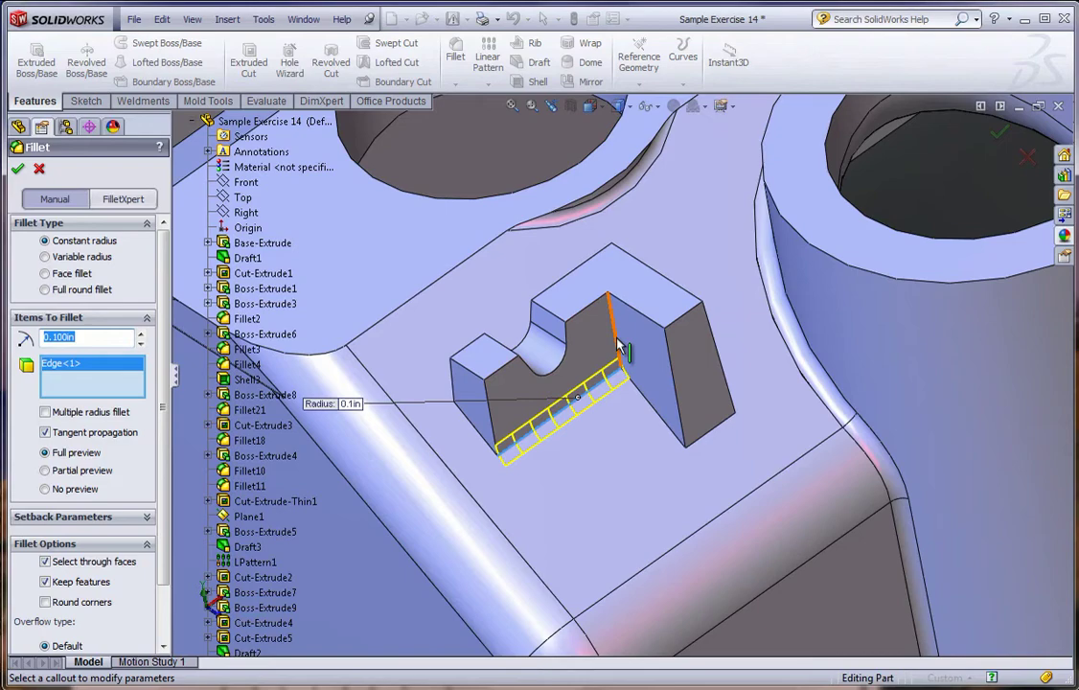
{"action": "left_click", "coordinate": [631, 374]}
{"action": "left_click", "coordinate": [641, 401]}
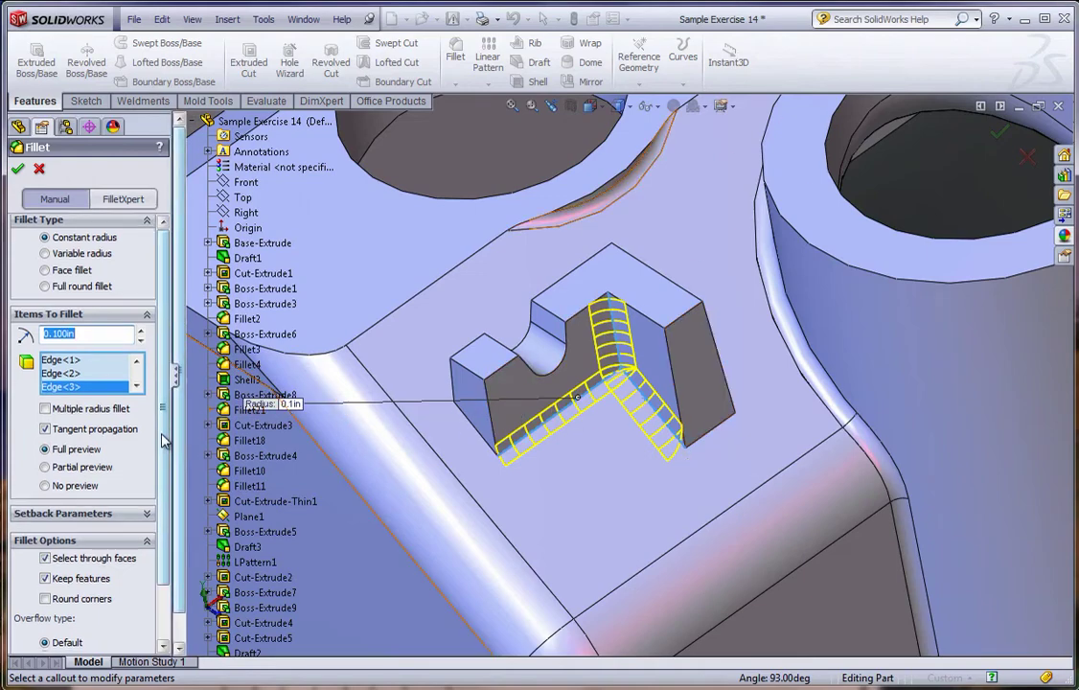
{"action": "scroll", "coordinate": [165, 511], "scroll_direction": "down", "scroll_amount": 3}
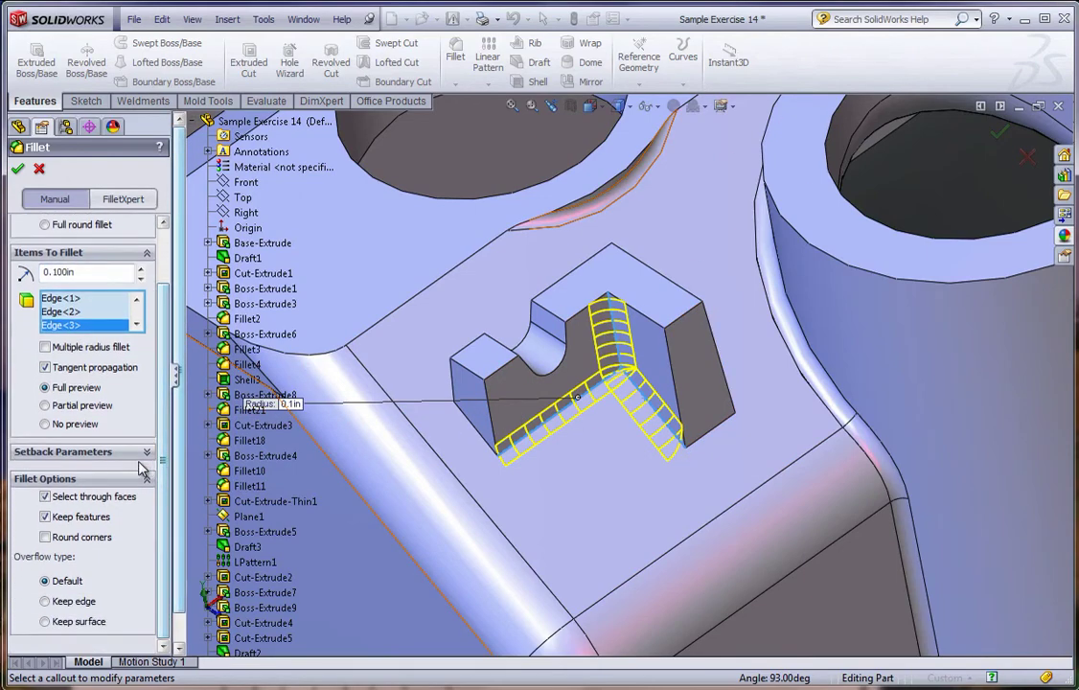
Add a corner setback at the three-edge vertex, giving each edge the default 0.1 in distance
{"action": "left_click", "coordinate": [96, 459]}
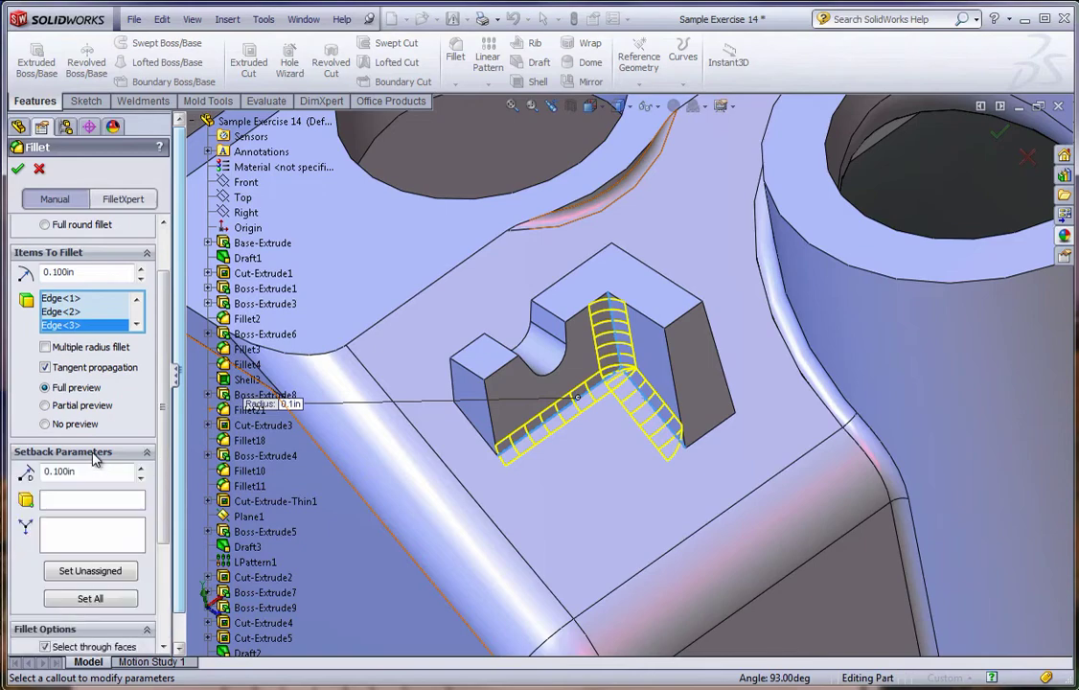
{"action": "left_click", "coordinate": [85, 572]}
{"action": "left_click", "coordinate": [53, 506]}
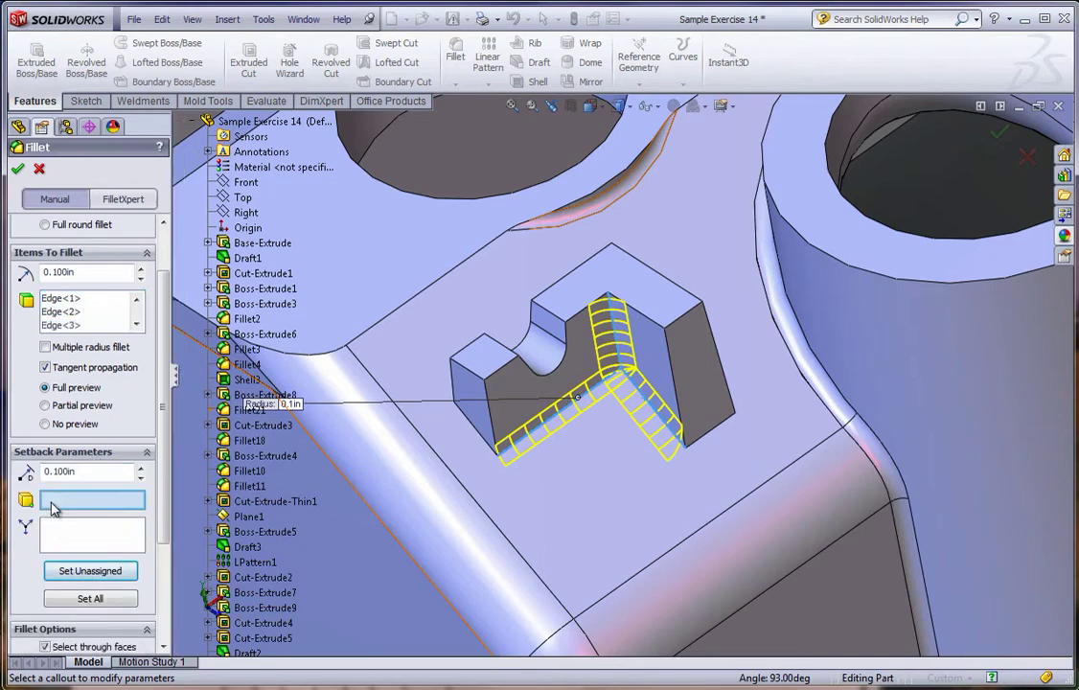
{"action": "left_click", "coordinate": [623, 372]}
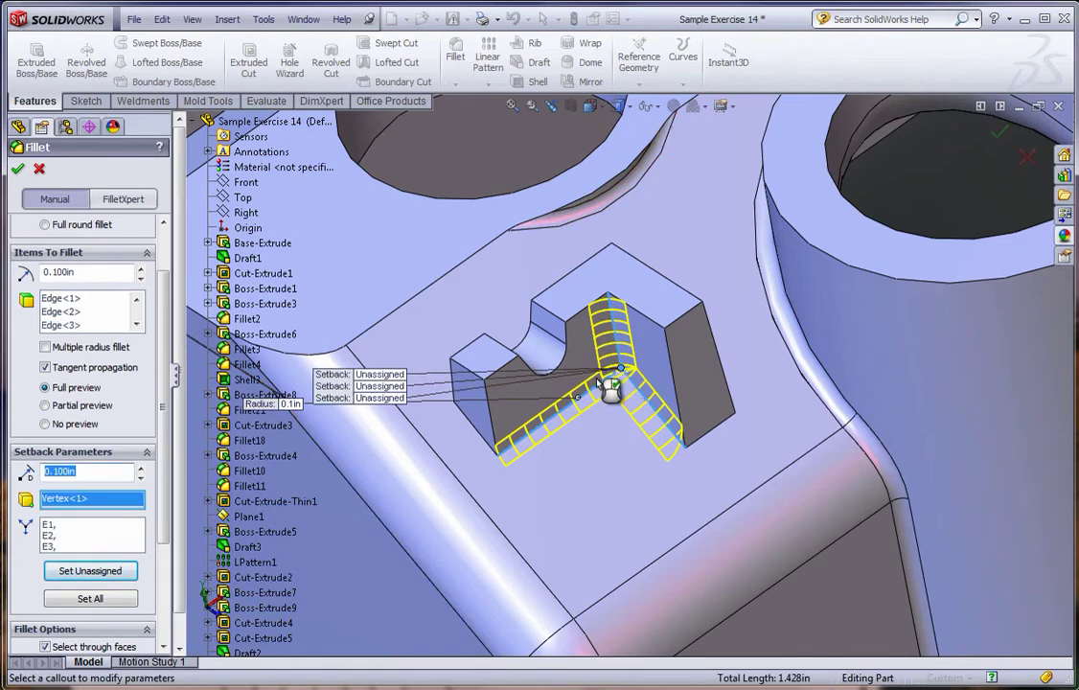
{"action": "left_click", "coordinate": [98, 573]}
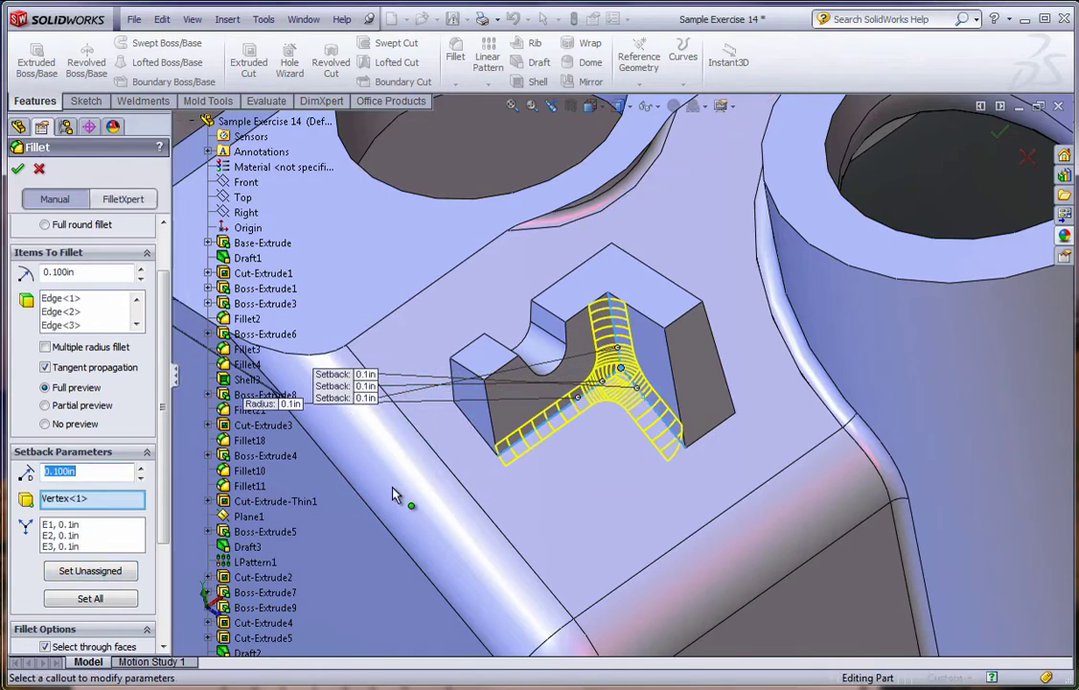
{"action": "scroll", "coordinate": [604, 388], "scroll_direction": "down", "scroll_amount": 1}
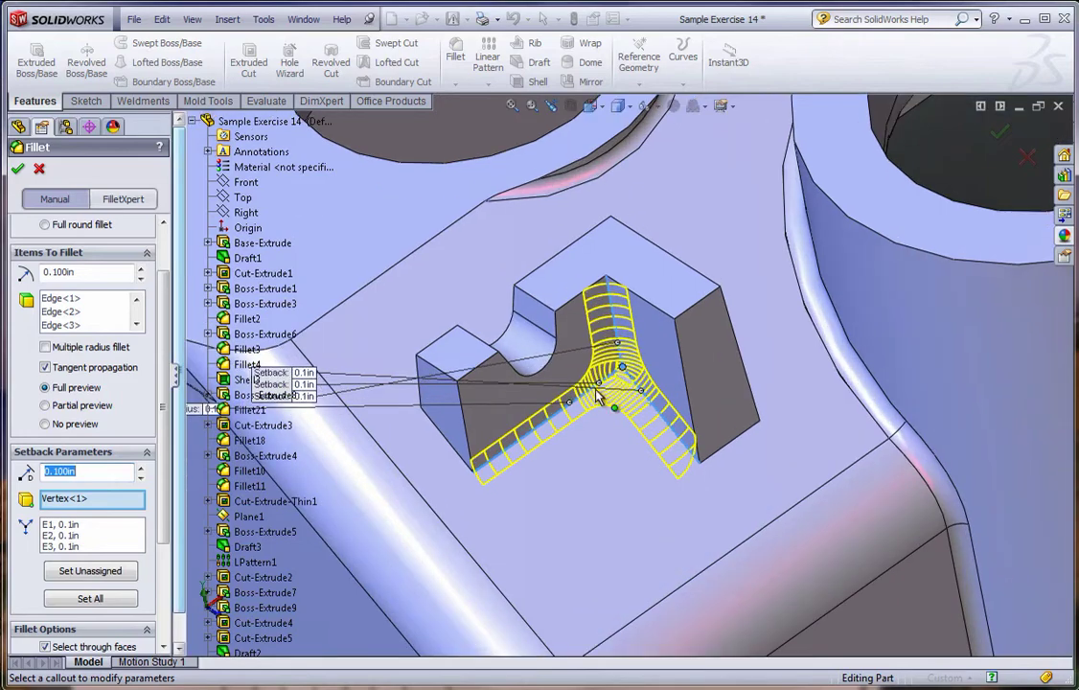
{"action": "scroll", "coordinate": [640, 408], "scroll_direction": "up", "scroll_amount": 1}
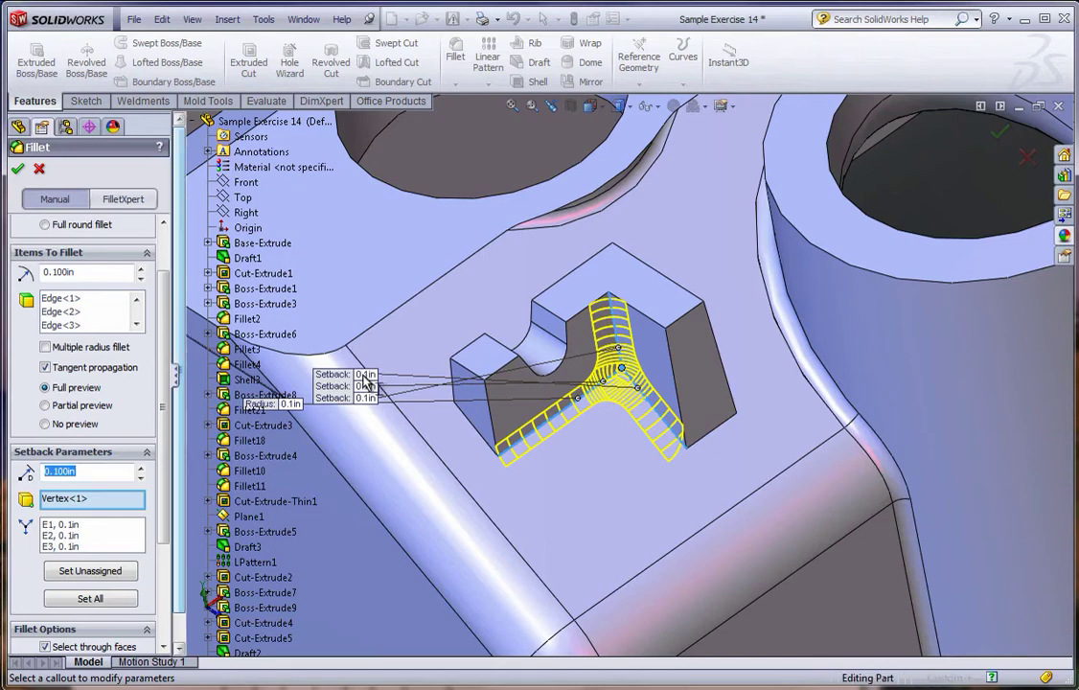
{"action": "left_click_drag", "start_coordinate": [365, 382], "coordinate": [322, 446]}
{"action": "left_click", "coordinate": [317, 440]}
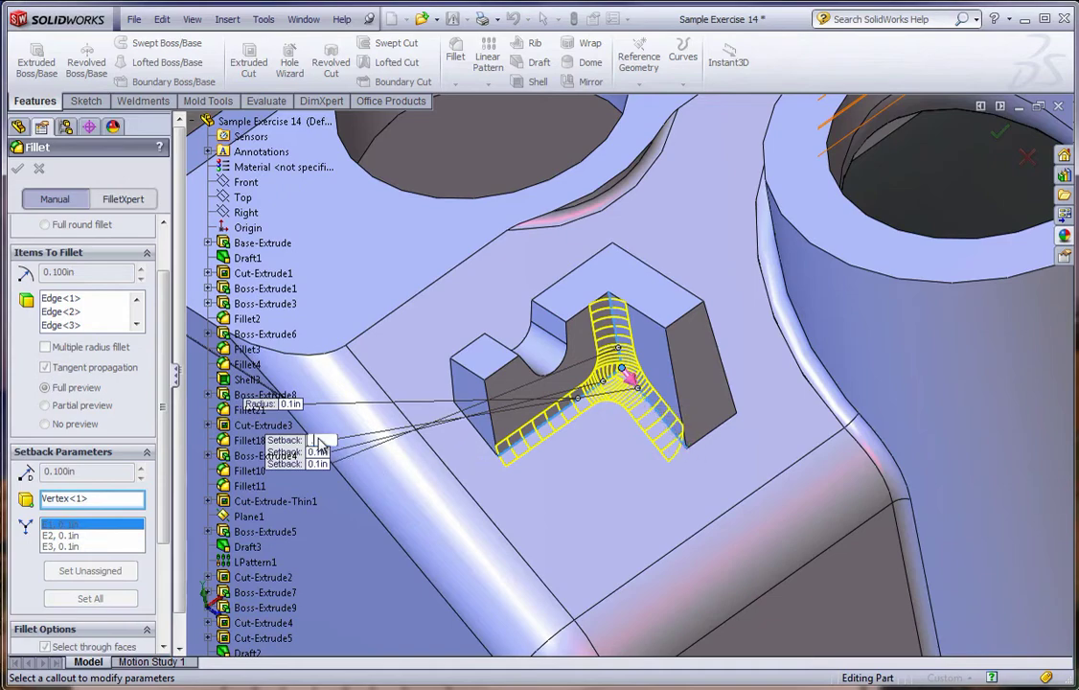
Set the three edge setbacks to 0.25, 0.4 and 0.25 in and apply the fillet
{"action": "type", "text": ".25"}
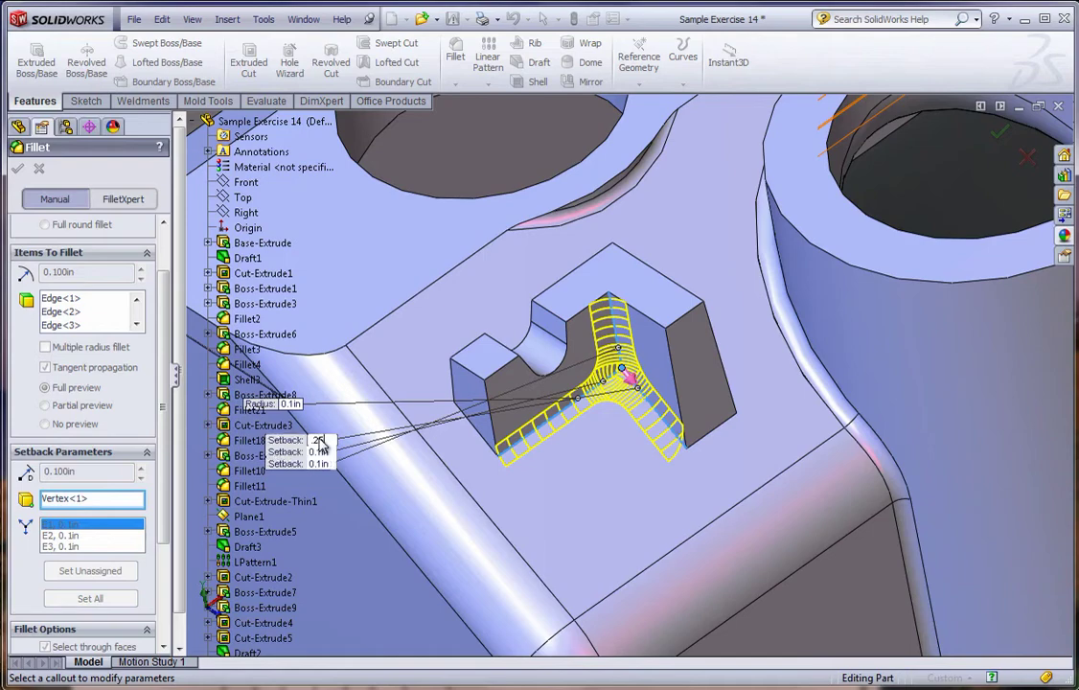
{"action": "key", "text": "Return"}
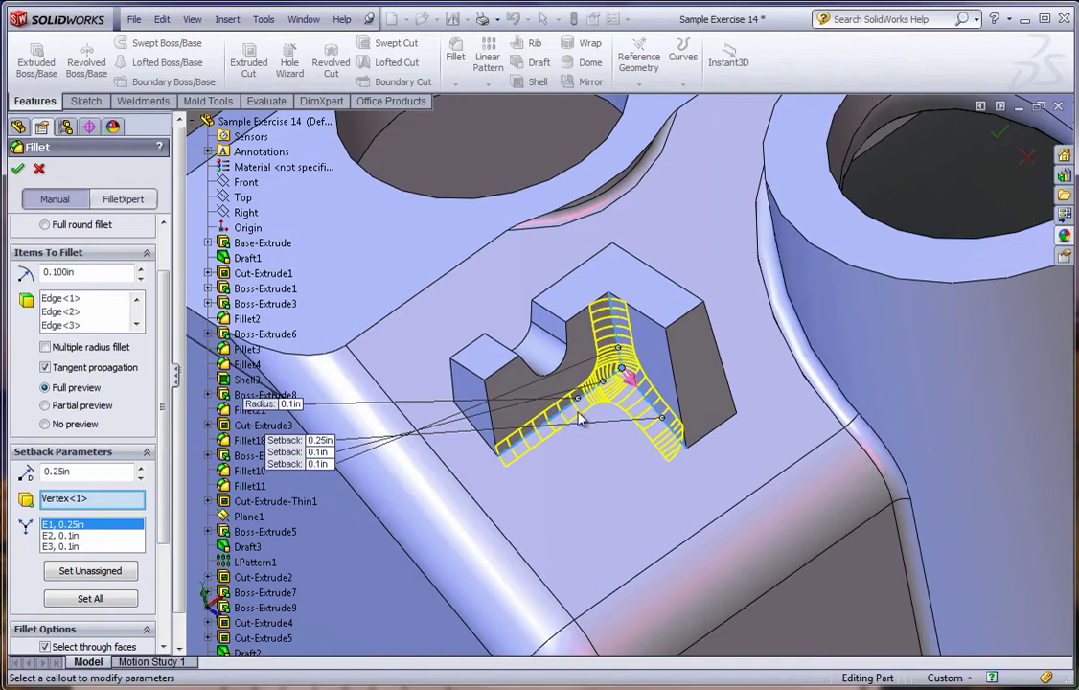
{"action": "left_click", "coordinate": [323, 457]}
{"action": "type", "text": ".4"}
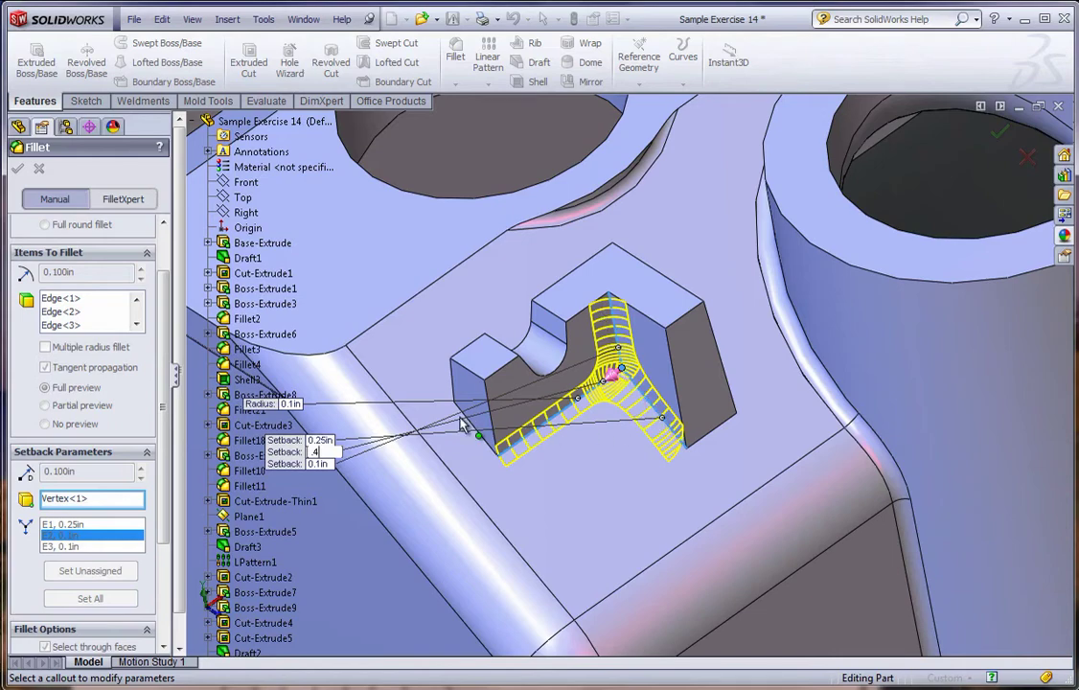
{"action": "key", "text": "Return"}
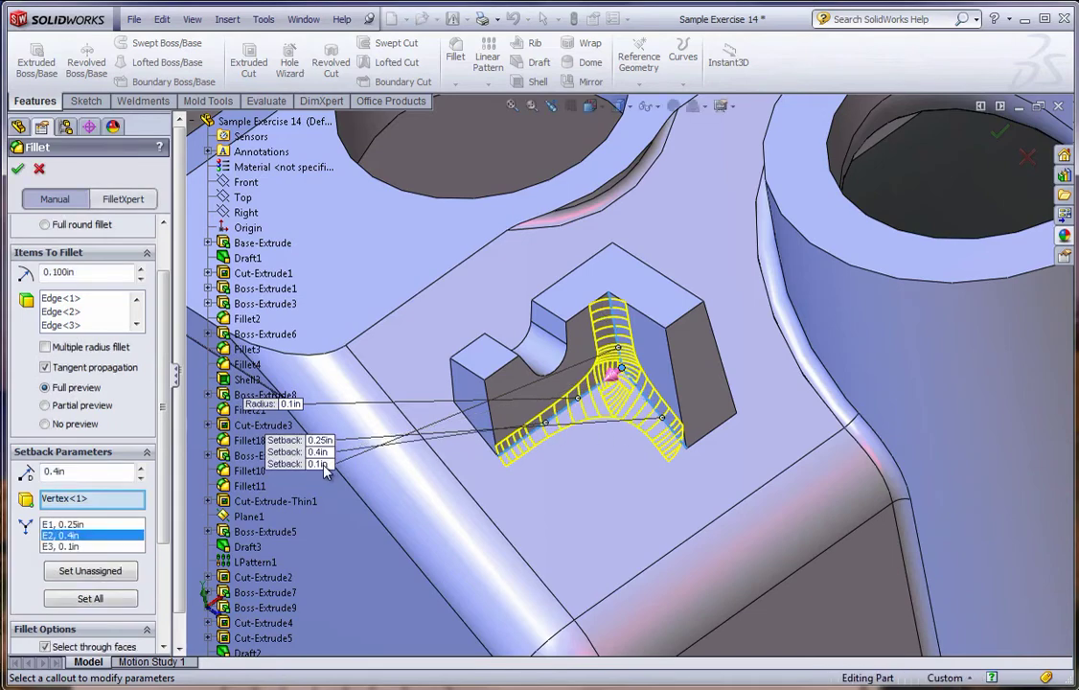
{"action": "left_click", "coordinate": [319, 464]}
{"action": "type", "text": ".25"}
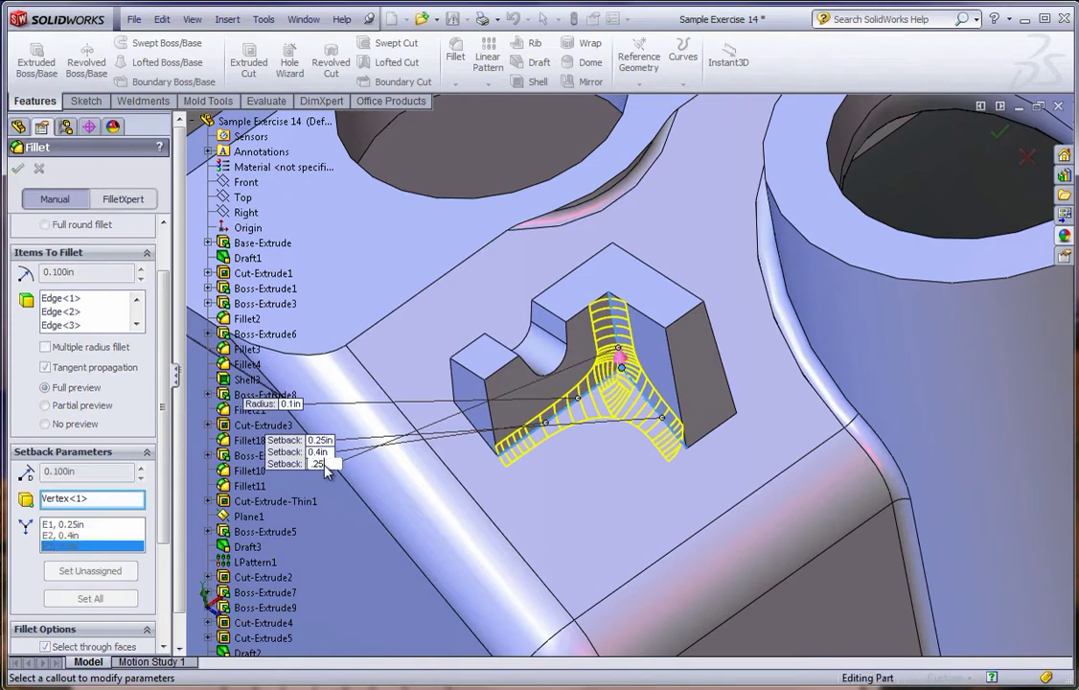
{"action": "key", "text": "Return"}
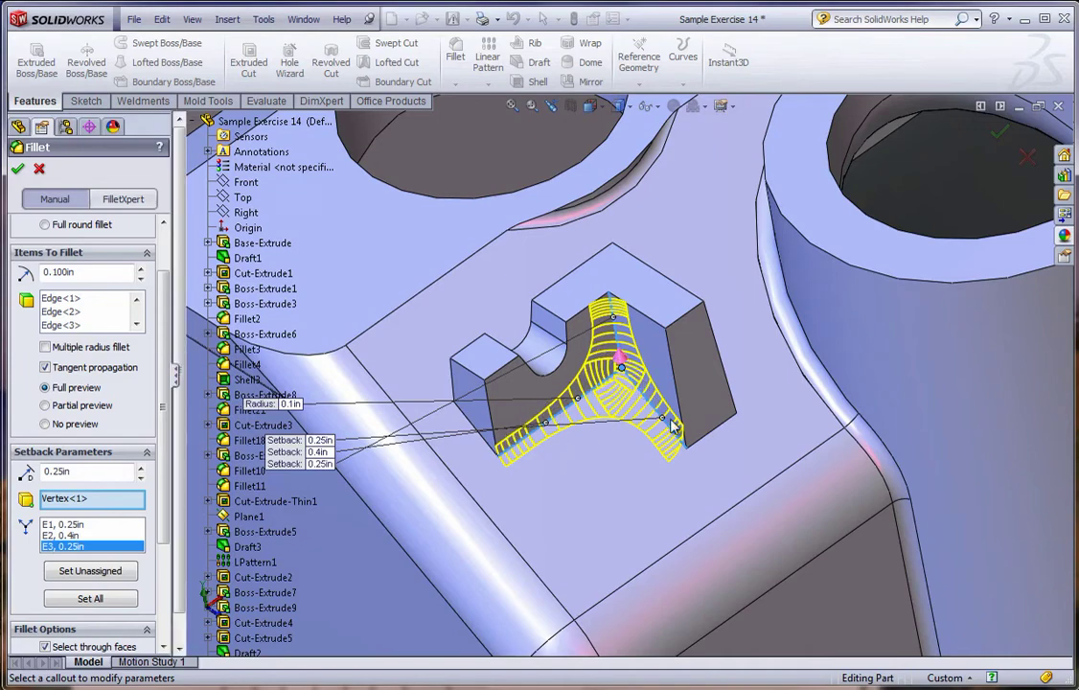
{"action": "left_click", "coordinate": [18, 175]}
Fillet the block's outer vertical and top edges and two boss vertical edges at 0.06 in
{"action": "scroll", "coordinate": [532, 546], "scroll_direction": "up", "scroll_amount": 2}
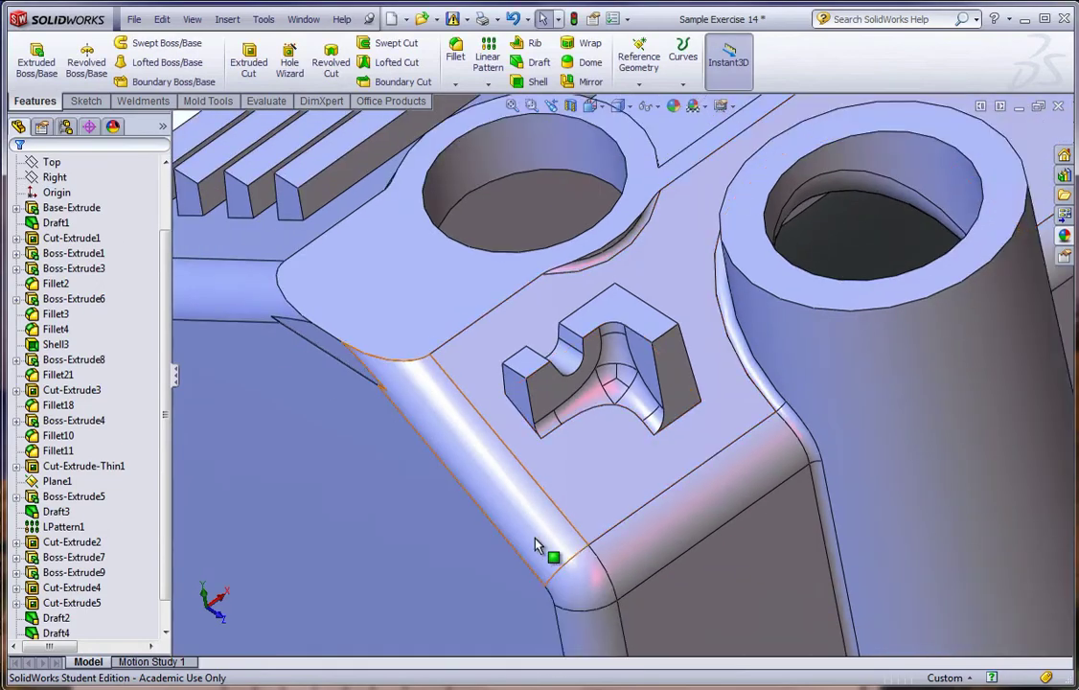
{"action": "scroll", "coordinate": [655, 374], "scroll_direction": "down", "scroll_amount": 1}
{"action": "scroll", "coordinate": [655, 374], "scroll_direction": "down", "scroll_amount": 1}
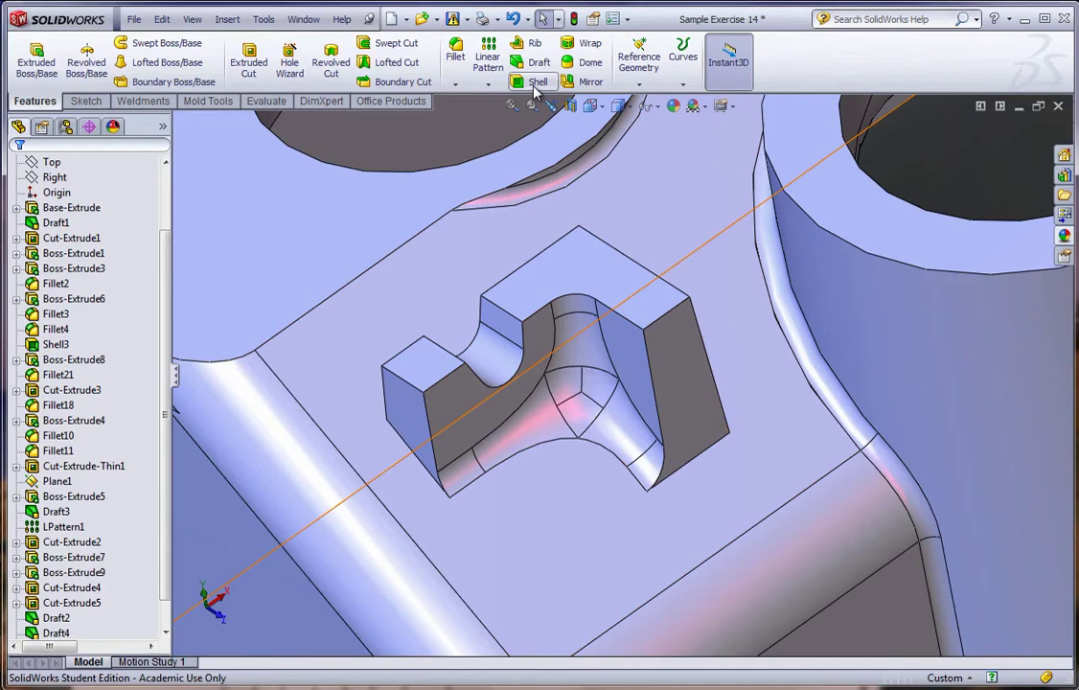
{"action": "left_click", "coordinate": [458, 55]}
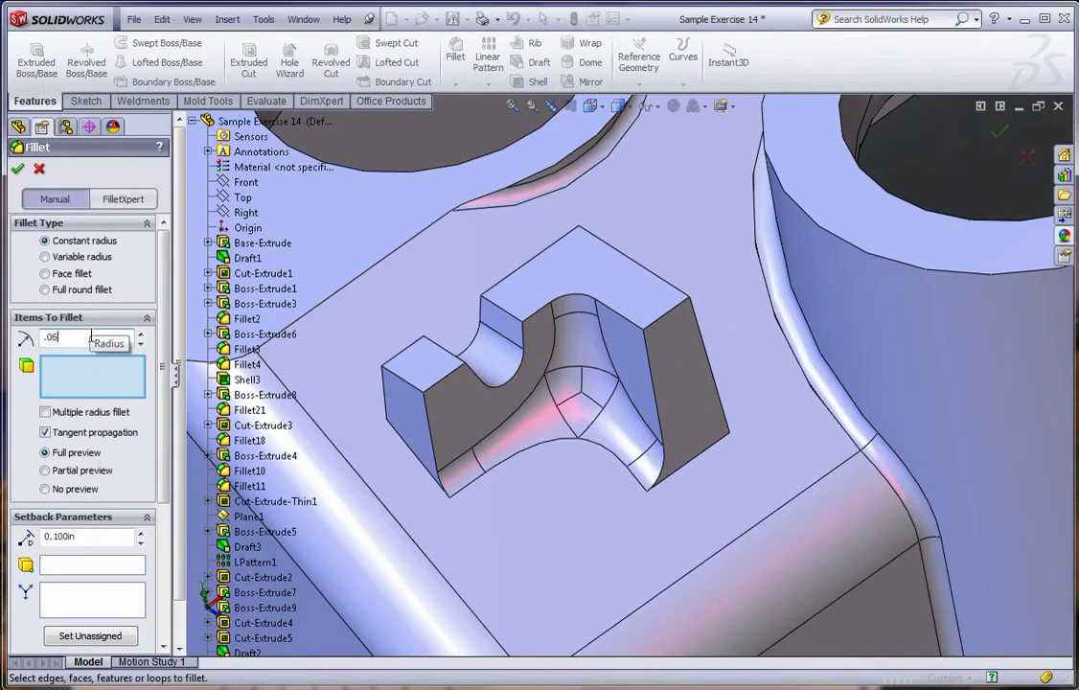
{"action": "left_click", "coordinate": [390, 393]}
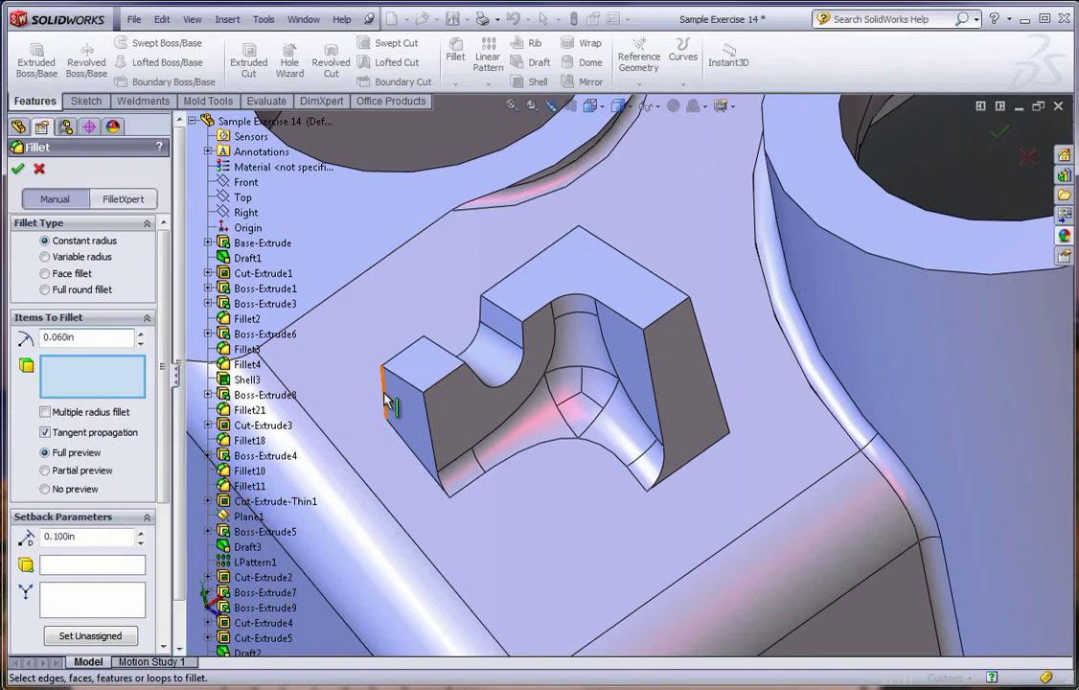
{"action": "left_click", "coordinate": [580, 242]}
{"action": "left_click", "coordinate": [707, 384]}
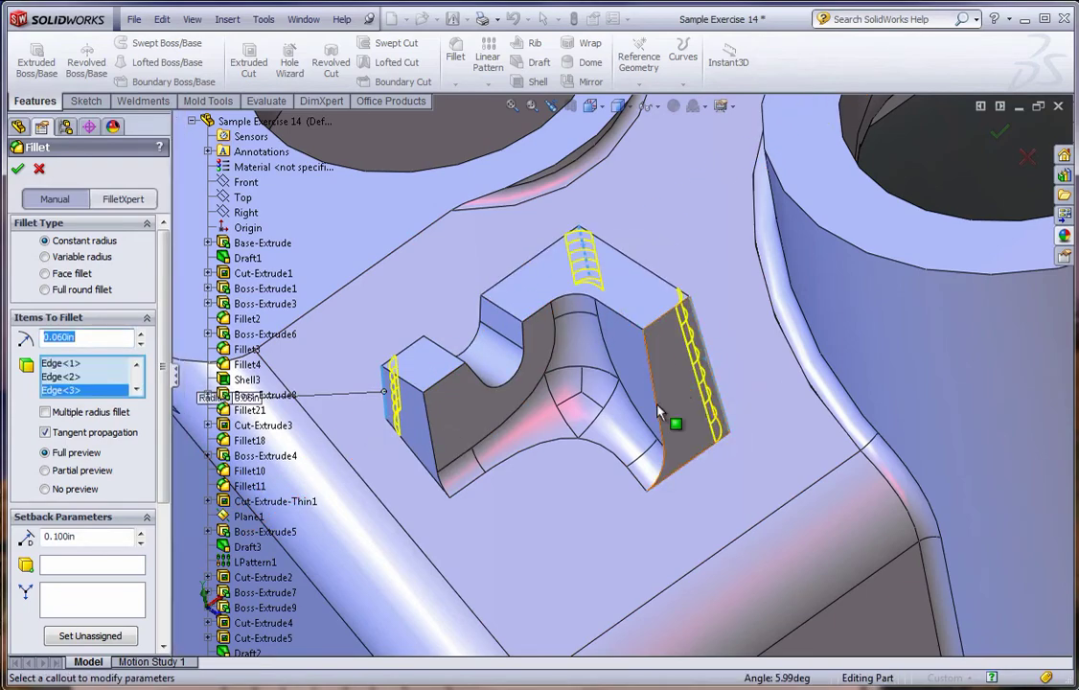
{"action": "left_click", "coordinate": [430, 423]}
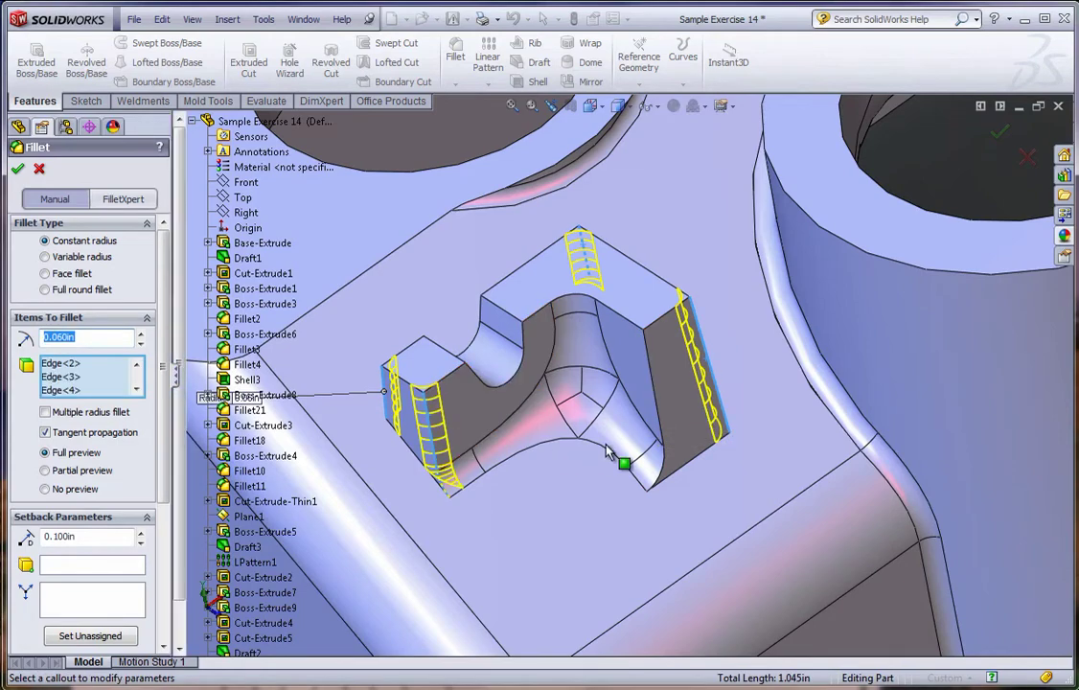
{"action": "left_click", "coordinate": [659, 419]}
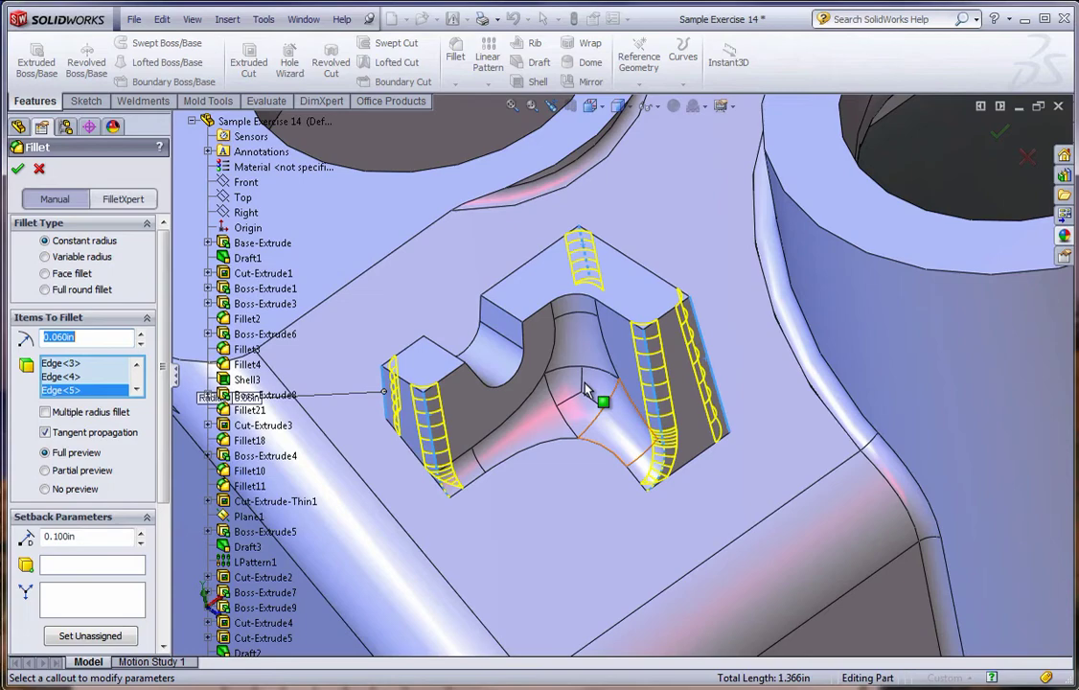
{"action": "left_click", "coordinate": [18, 169]}
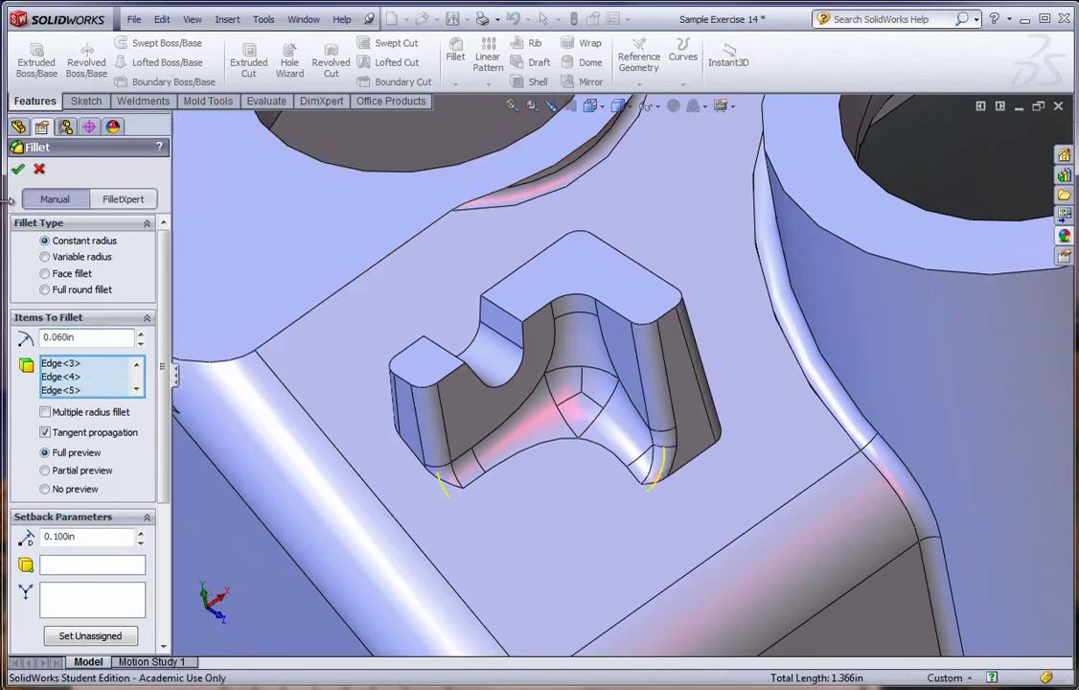
{"action": "left_click", "coordinate": [451, 75]}
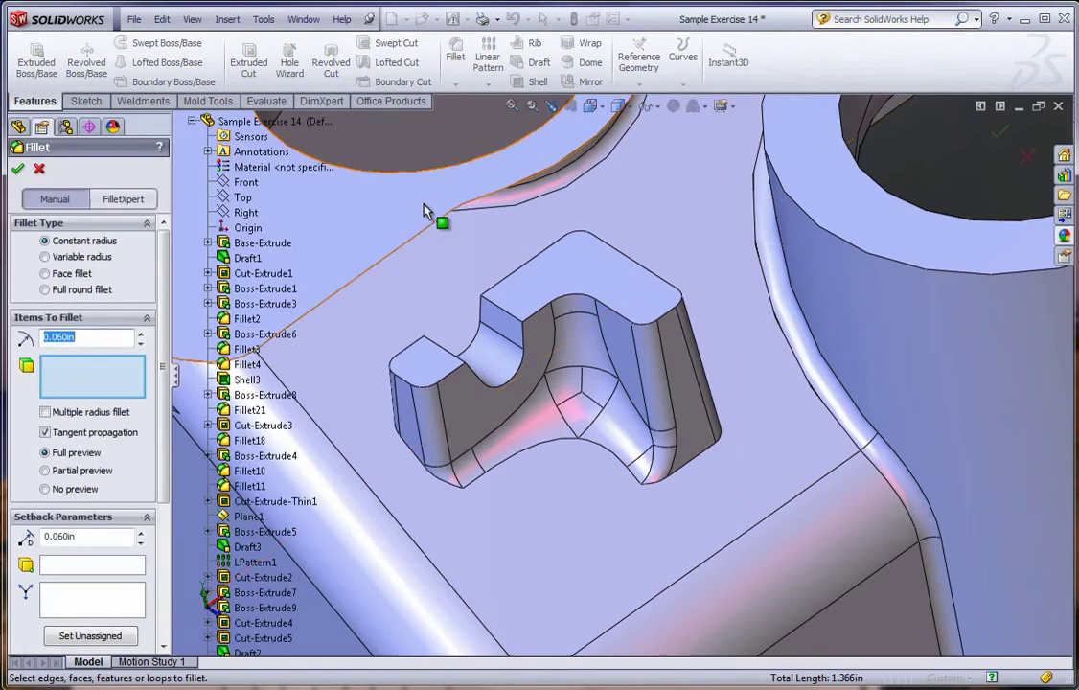
Fillet the boss's base loop and its back and short top edges at 0.06 in
{"action": "left_click", "coordinate": [413, 458]}
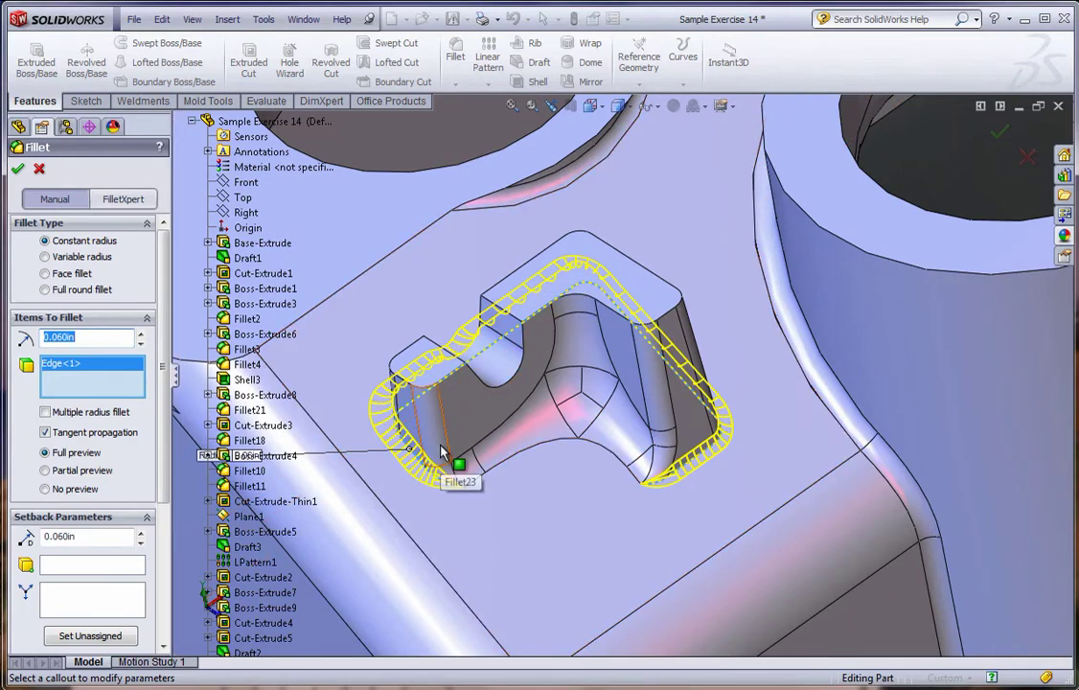
{"action": "left_click", "coordinate": [681, 303]}
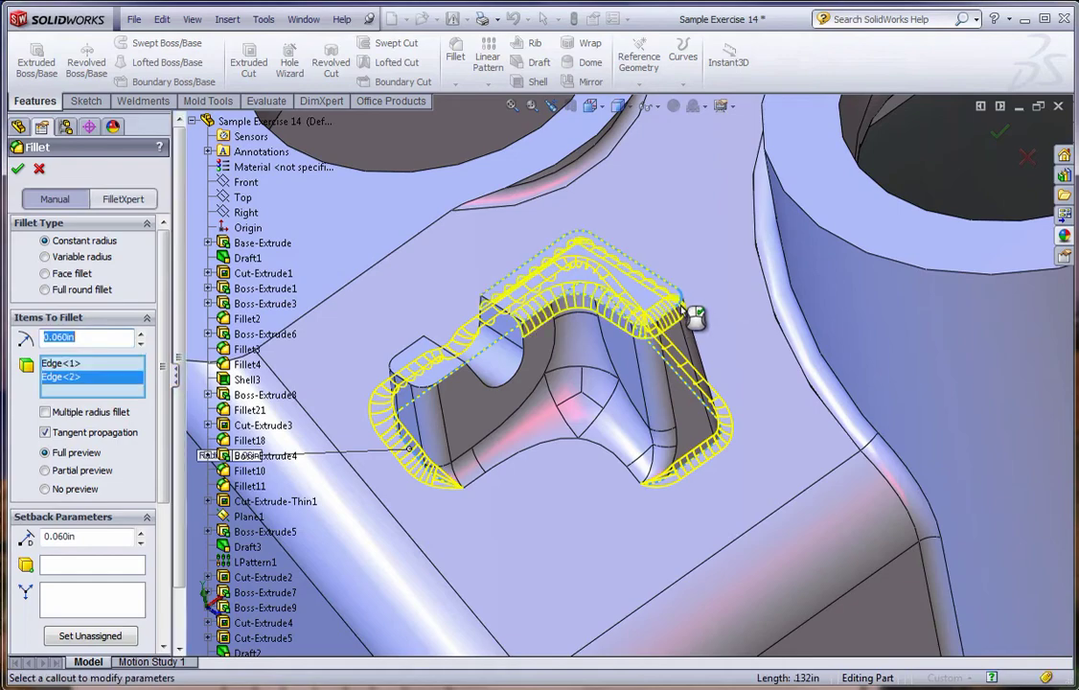
{"action": "left_click", "coordinate": [431, 390]}
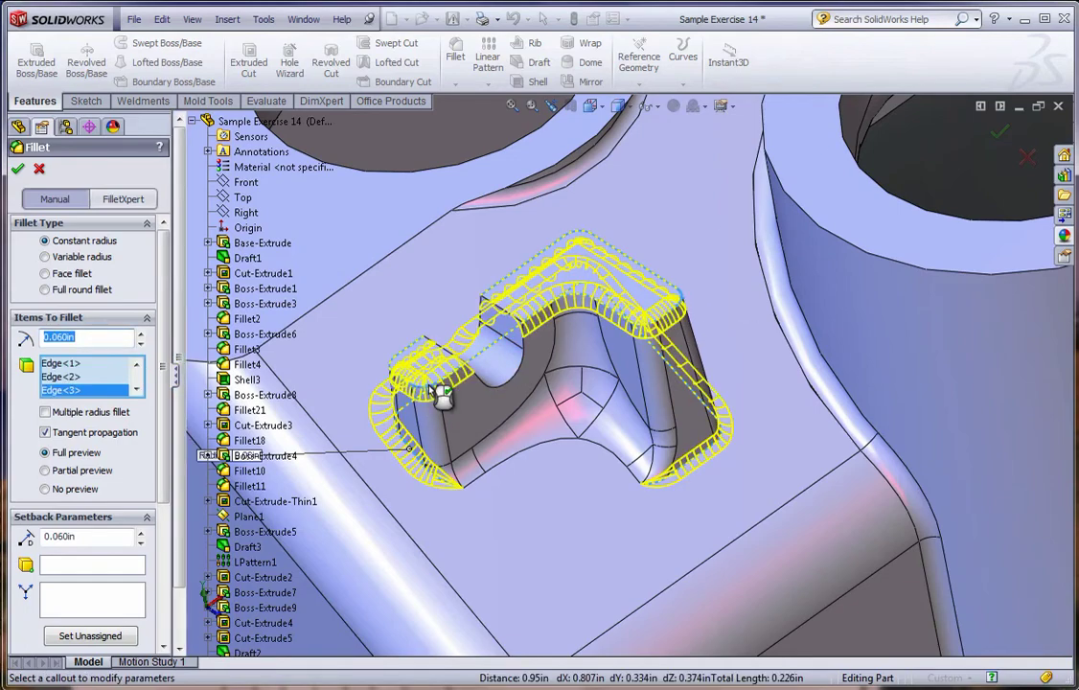
{"action": "left_click", "coordinate": [19, 171]}
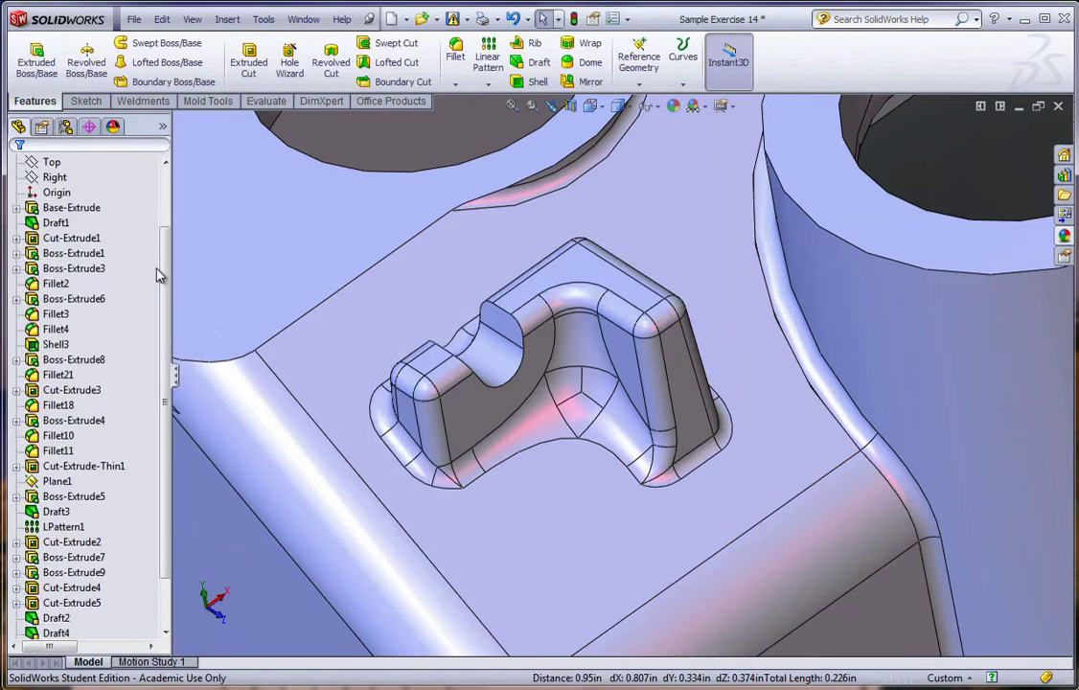
{"action": "scroll", "coordinate": [320, 374], "scroll_direction": "up", "scroll_amount": 2}
{"action": "scroll", "coordinate": [391, 452], "scroll_direction": "up", "scroll_amount": 3}
Start a 0.1 in fillet and select the face surrounding the four slots
{"action": "scroll", "coordinate": [628, 377], "scroll_direction": "down", "scroll_amount": 3}
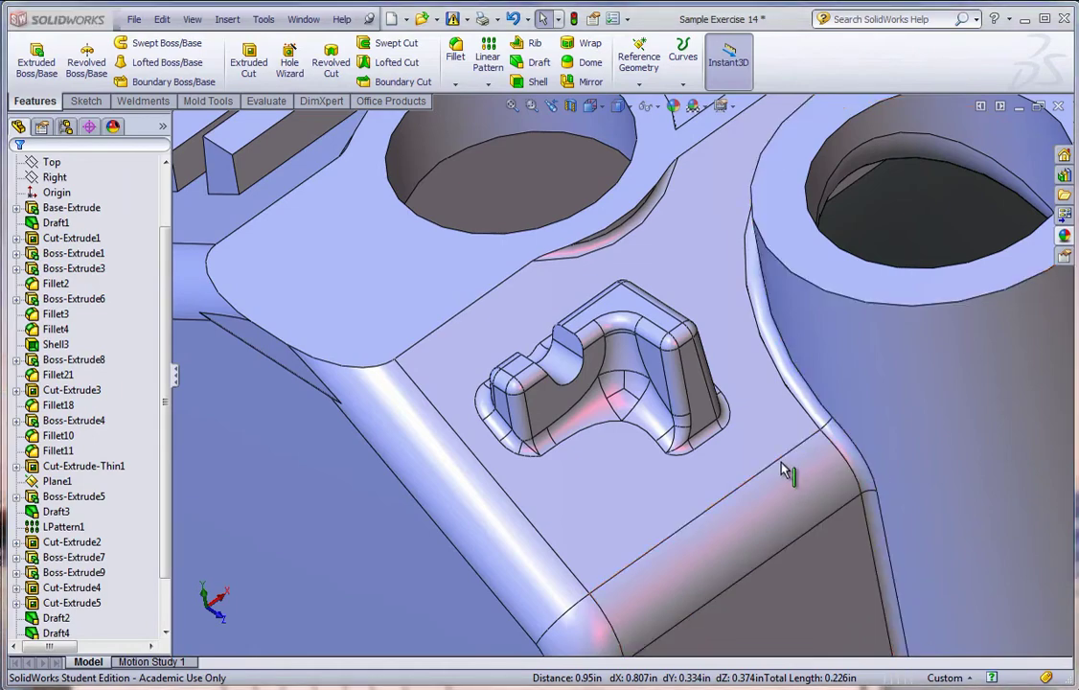
{"action": "scroll", "coordinate": [674, 506], "scroll_direction": "up", "scroll_amount": 2}
{"action": "left_click", "coordinate": [665, 501]}
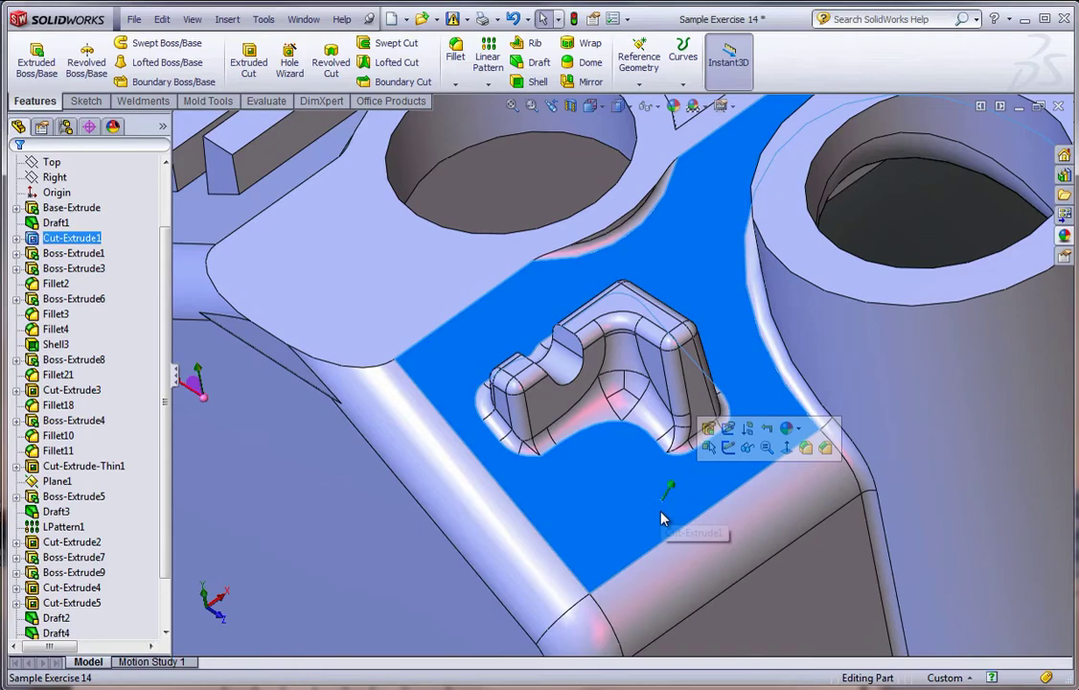
{"action": "mouse_move", "coordinate": [664, 500]}
{"action": "middle_mouse_down"}
{"action": "mouse_move", "coordinate": [662, 524]}
{"action": "mouse_move", "coordinate": [437, 462]}
{"action": "mouse_move", "coordinate": [302, 292]}
{"action": "mouse_move", "coordinate": [344, 279]}
{"action": "mouse_move", "coordinate": [506, 365]}
{"action": "mouse_move", "coordinate": [760, 337]}
{"action": "middle_mouse_up"}
{"action": "left_click", "coordinate": [274, 276]}
{"action": "scroll", "coordinate": [759, 337], "scroll_direction": "up", "scroll_amount": 3}
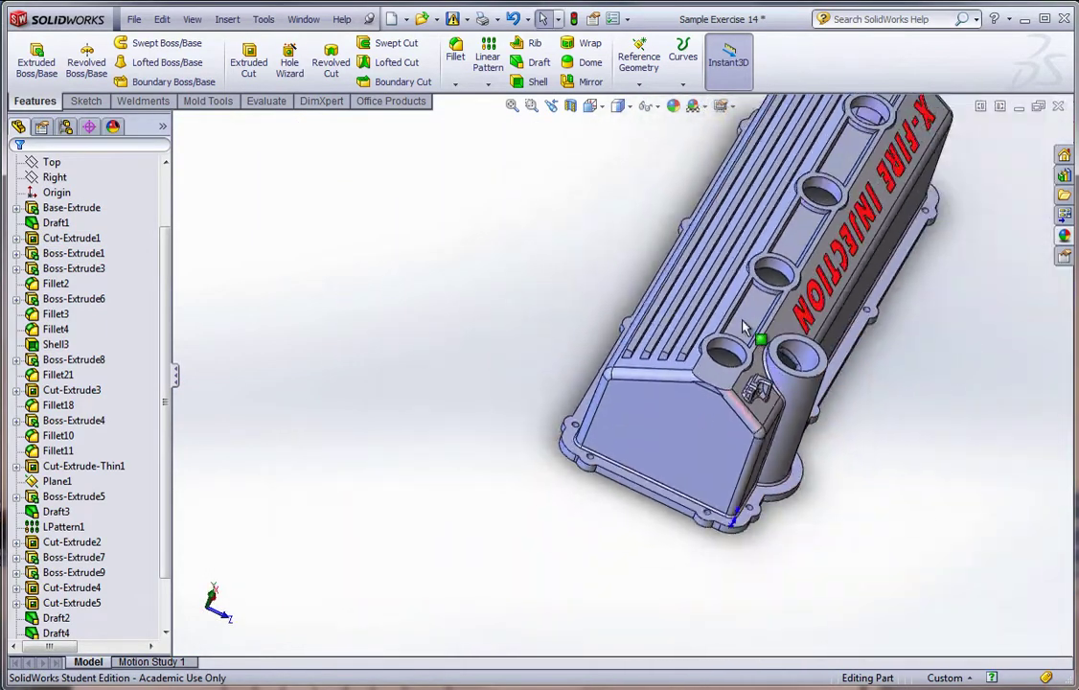
{"action": "scroll", "coordinate": [553, 349], "scroll_direction": "down", "scroll_amount": 3}
{"action": "middle_click_drag", "start_coordinate": [553, 350], "coordinate": [581, 363]}
{"action": "scroll", "coordinate": [615, 407], "scroll_direction": "down", "scroll_amount": 4}
{"action": "left_click", "coordinate": [458, 59]}
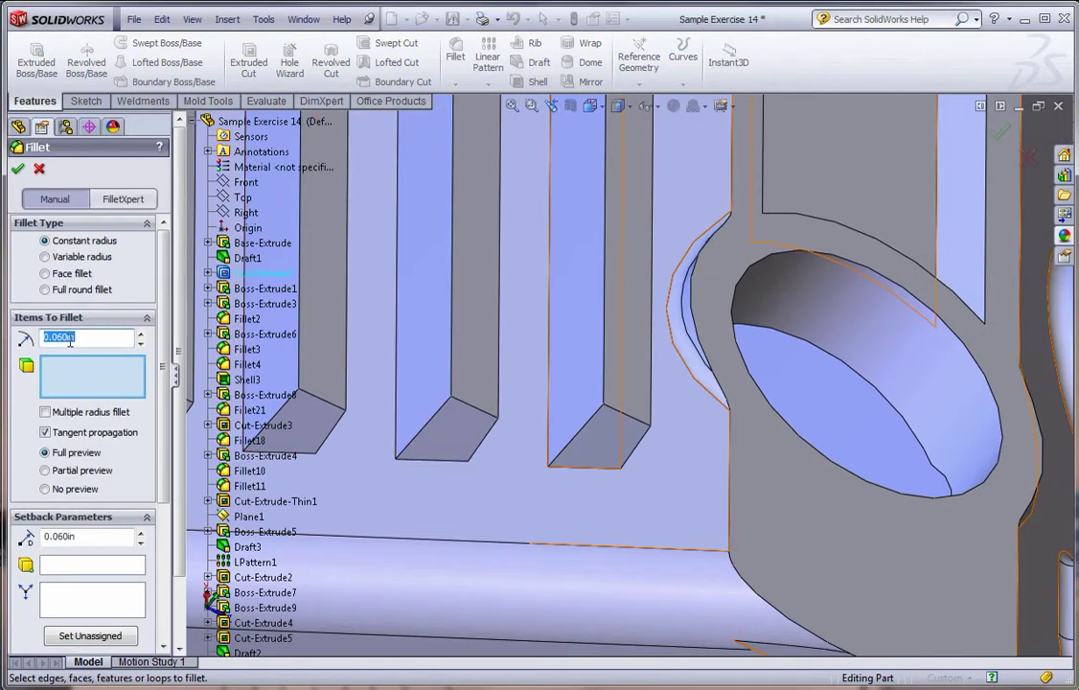
{"action": "type", "text": ".1"}
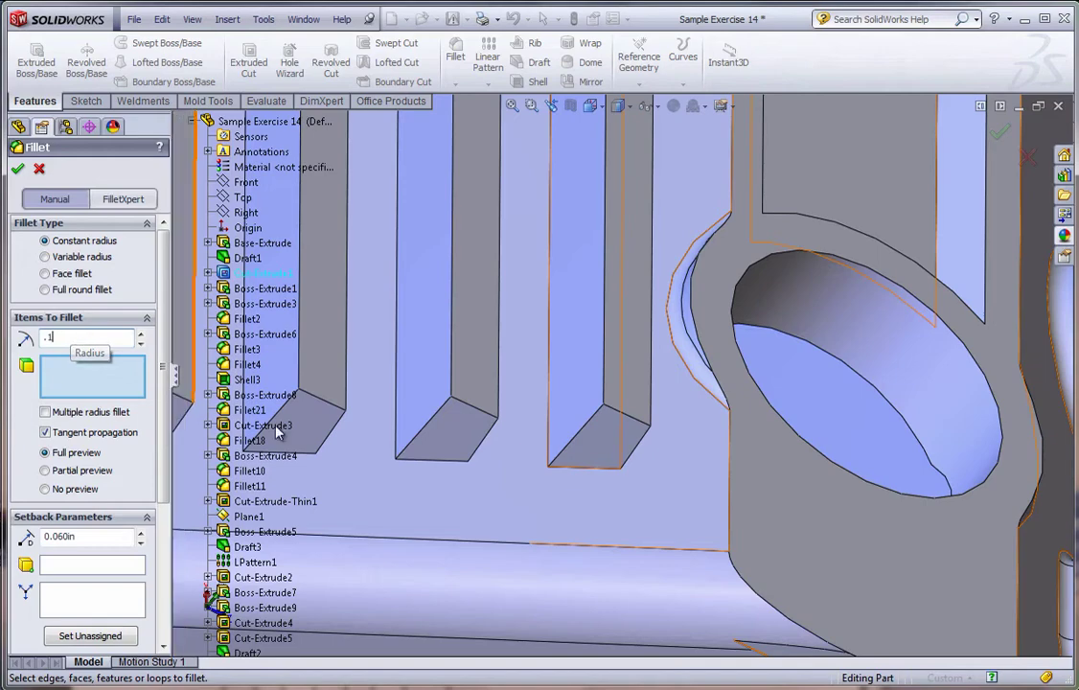
{"action": "left_click", "coordinate": [520, 490]}
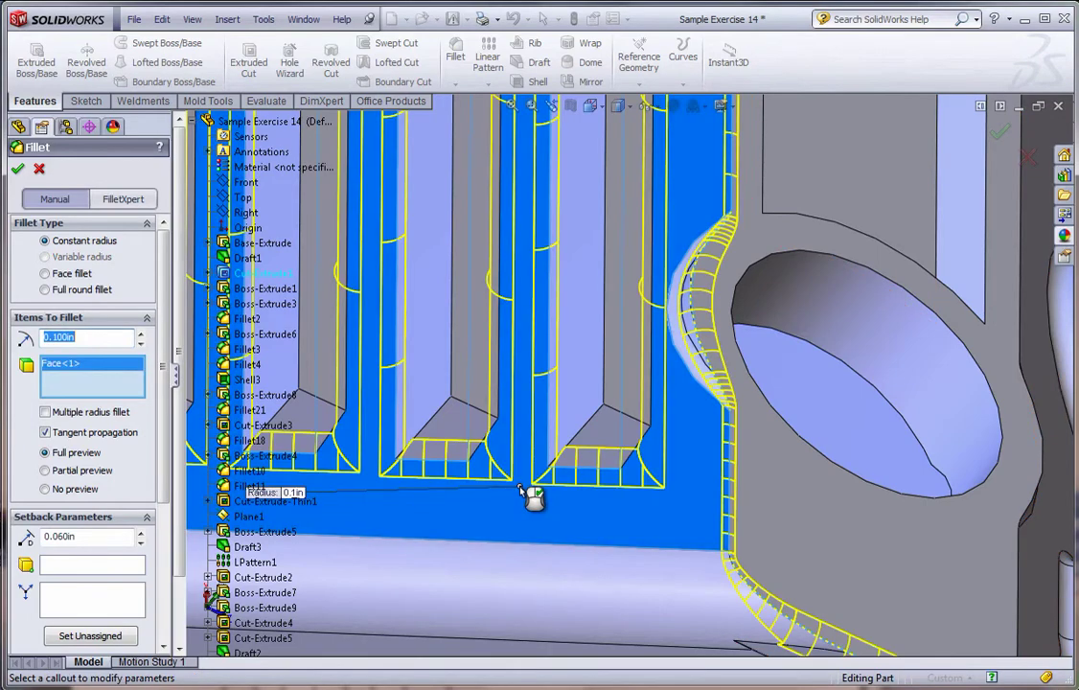
Add the bottom corner edges of all four slots to the fillet
{"action": "middle_click_drag", "start_coordinate": [544, 501], "coordinate": [813, 566]}
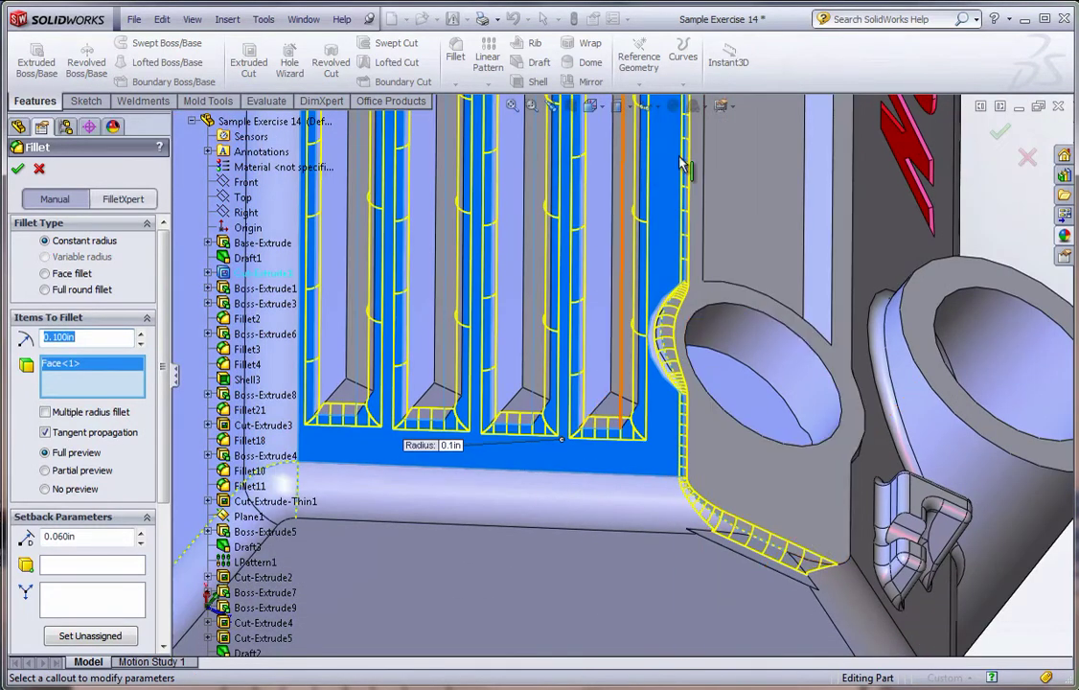
{"action": "scroll", "coordinate": [556, 363], "scroll_direction": "down", "scroll_amount": 2}
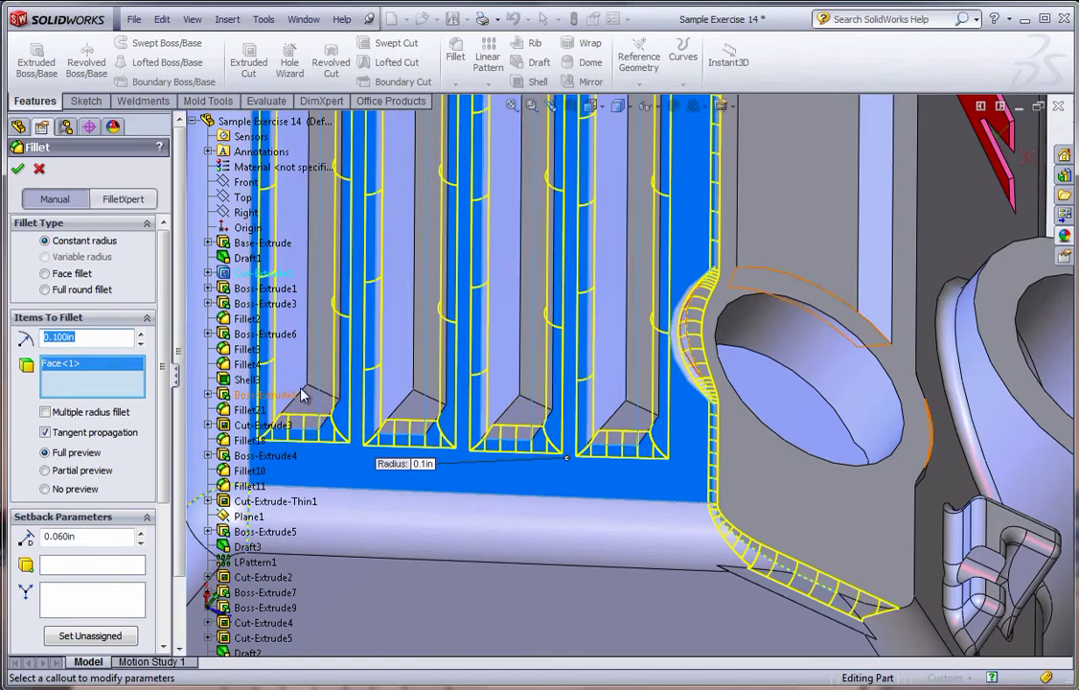
{"action": "scroll", "coordinate": [422, 428], "scroll_direction": "up", "scroll_amount": 5}
{"action": "scroll", "coordinate": [381, 419], "scroll_direction": "down", "scroll_amount": 5}
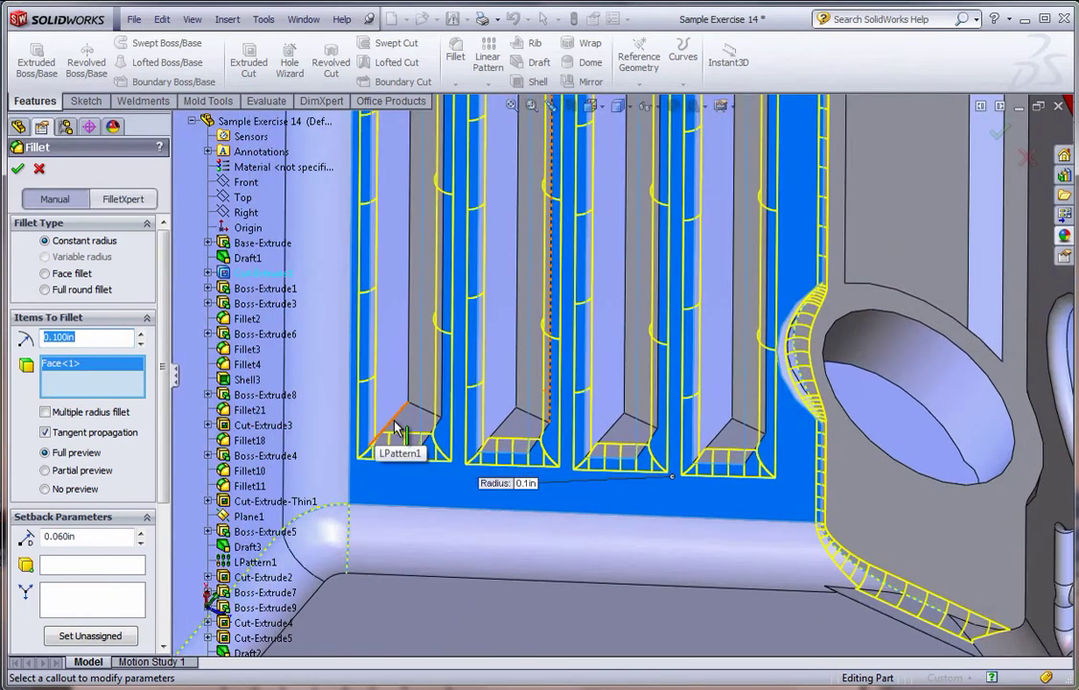
{"action": "left_click", "coordinate": [395, 424]}
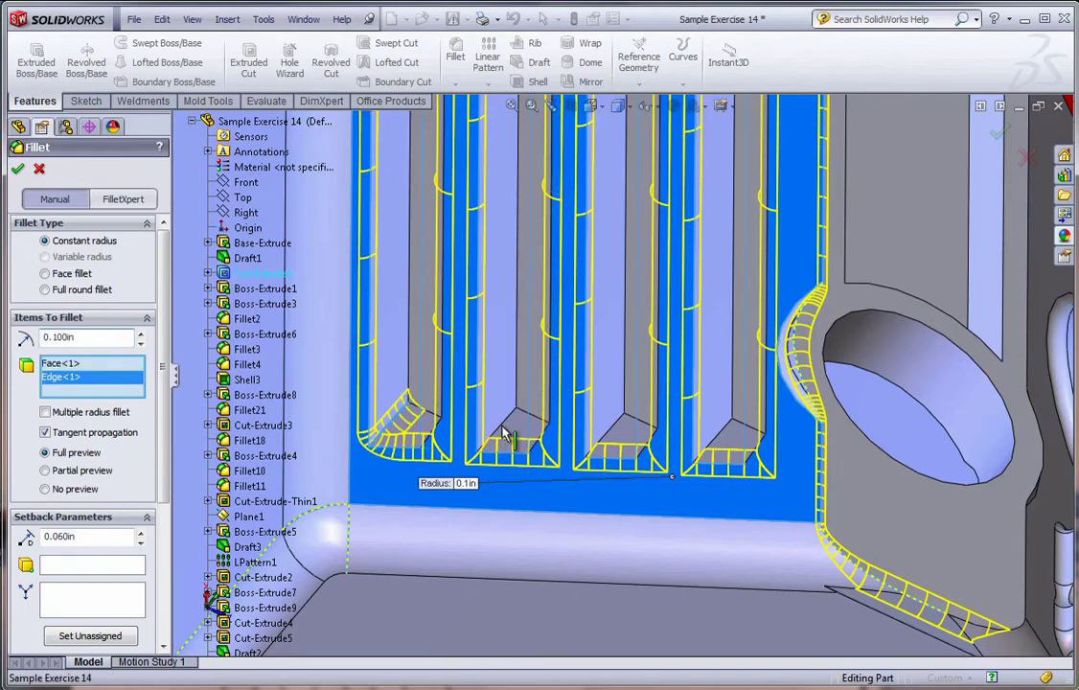
{"action": "left_click", "coordinate": [506, 434]}
{"action": "left_click", "coordinate": [548, 443]}
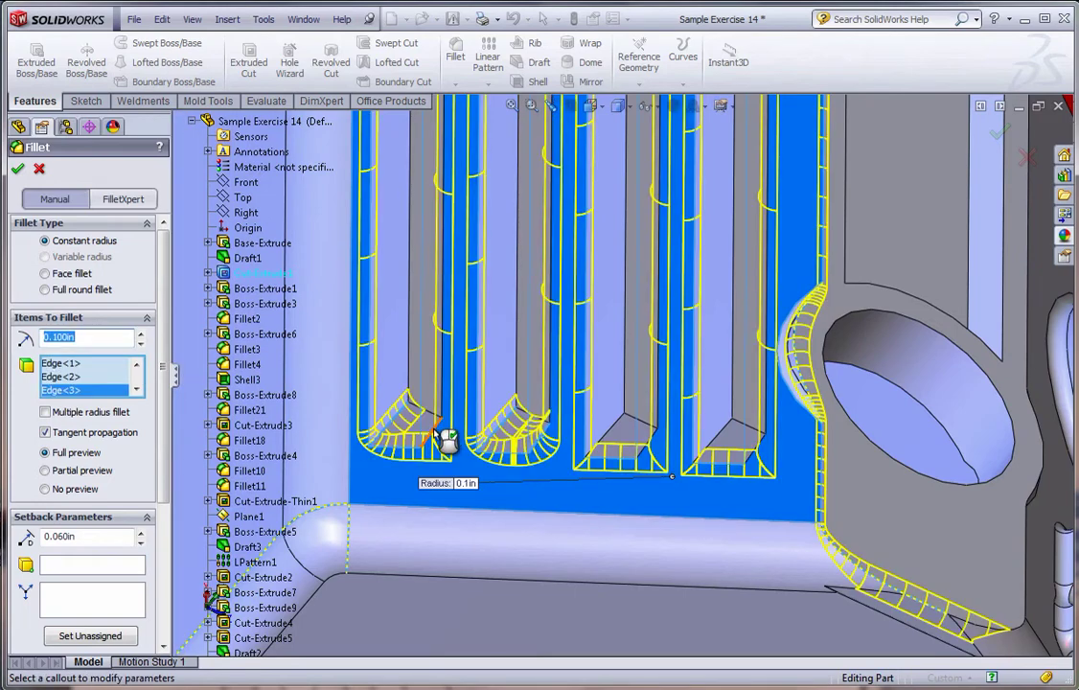
{"action": "left_click", "coordinate": [615, 440]}
{"action": "left_click", "coordinate": [667, 450]}
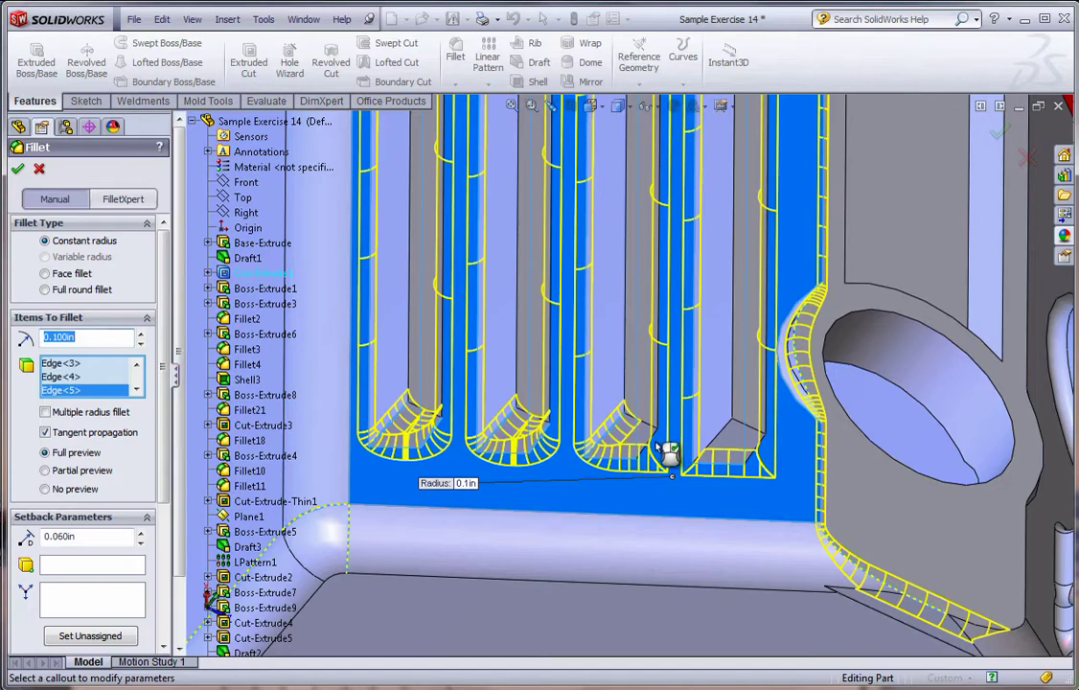
{"action": "left_click", "coordinate": [648, 439]}
{"action": "left_click", "coordinate": [729, 451]}
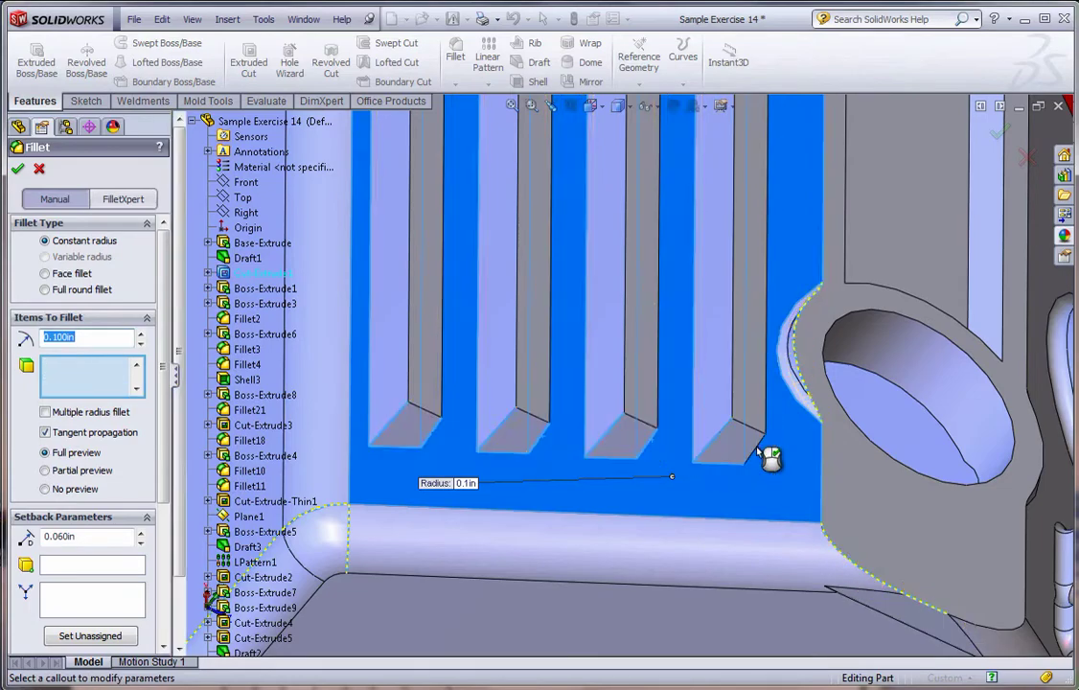
{"action": "left_click", "coordinate": [767, 456]}
Select the eight top edges across the four slots and apply the 0.1 in fillet
{"action": "mouse_move", "coordinate": [771, 451]}
{"action": "middle_mouse_down"}
{"action": "mouse_move", "coordinate": [778, 520]}
{"action": "mouse_move", "coordinate": [613, 393]}
{"action": "middle_mouse_up"}
{"action": "scroll", "coordinate": [755, 483], "scroll_direction": "up", "scroll_amount": 5}
{"action": "scroll", "coordinate": [585, 285], "scroll_direction": "down", "scroll_amount": 8}
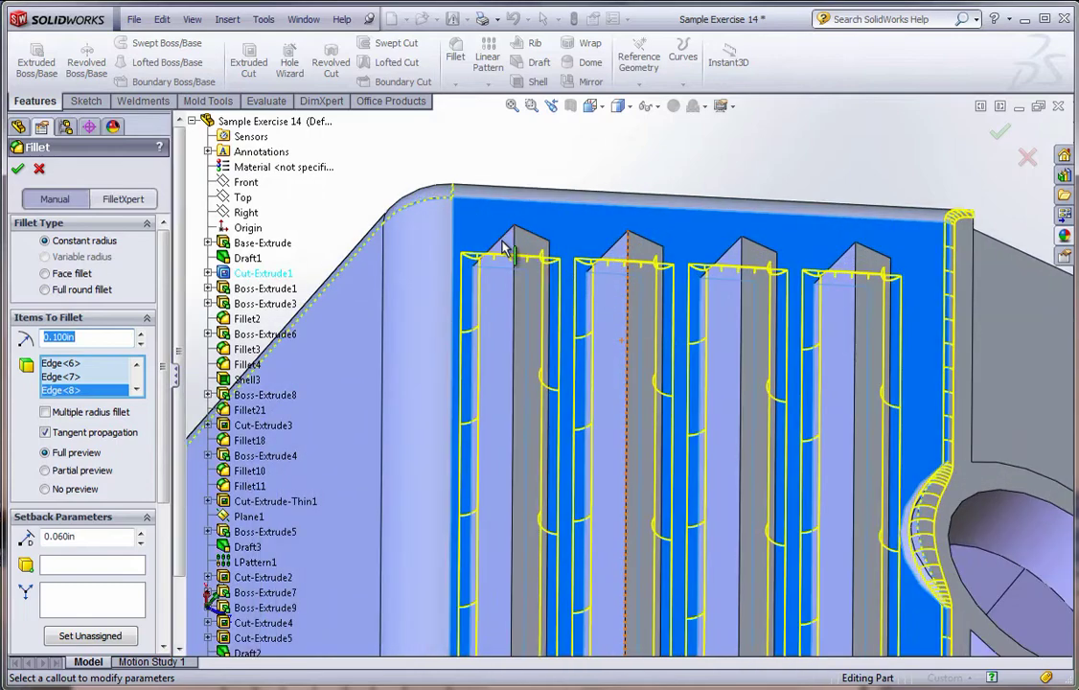
{"action": "left_click", "coordinate": [522, 251]}
{"action": "left_click", "coordinate": [543, 257]}
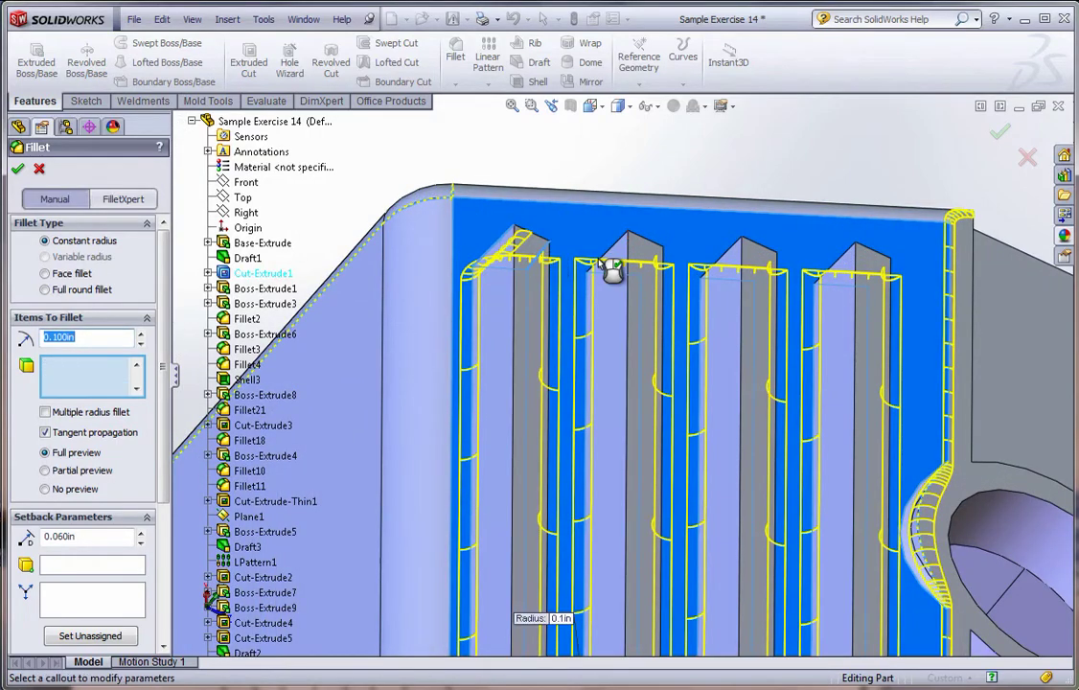
{"action": "left_click", "coordinate": [621, 261]}
{"action": "left_click", "coordinate": [663, 269]}
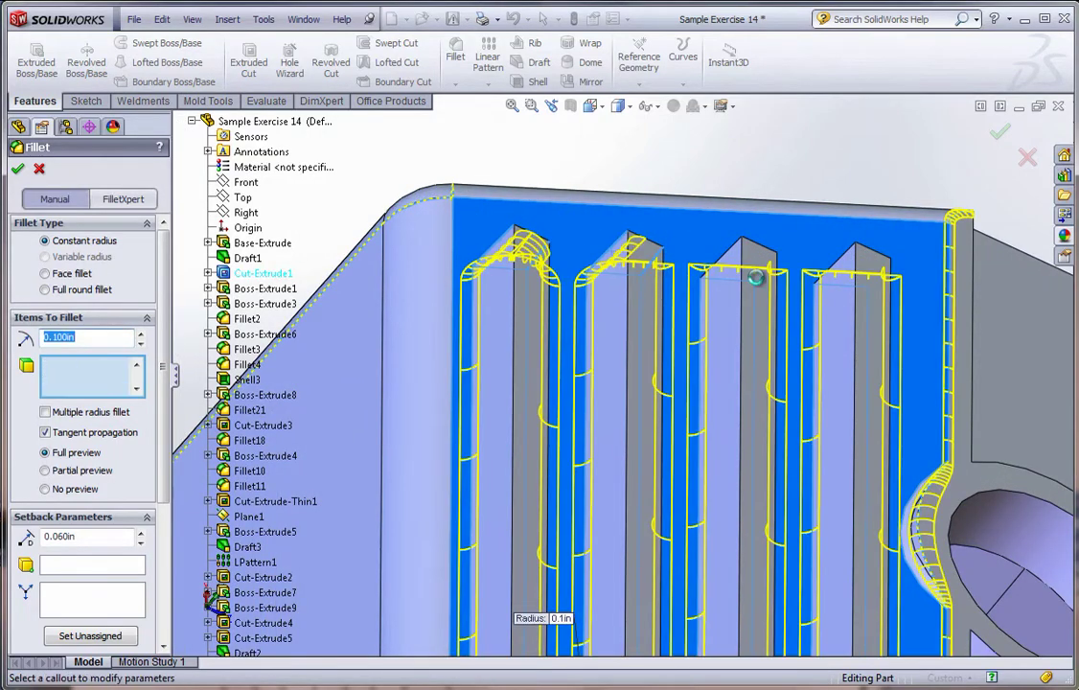
{"action": "left_click", "coordinate": [733, 265]}
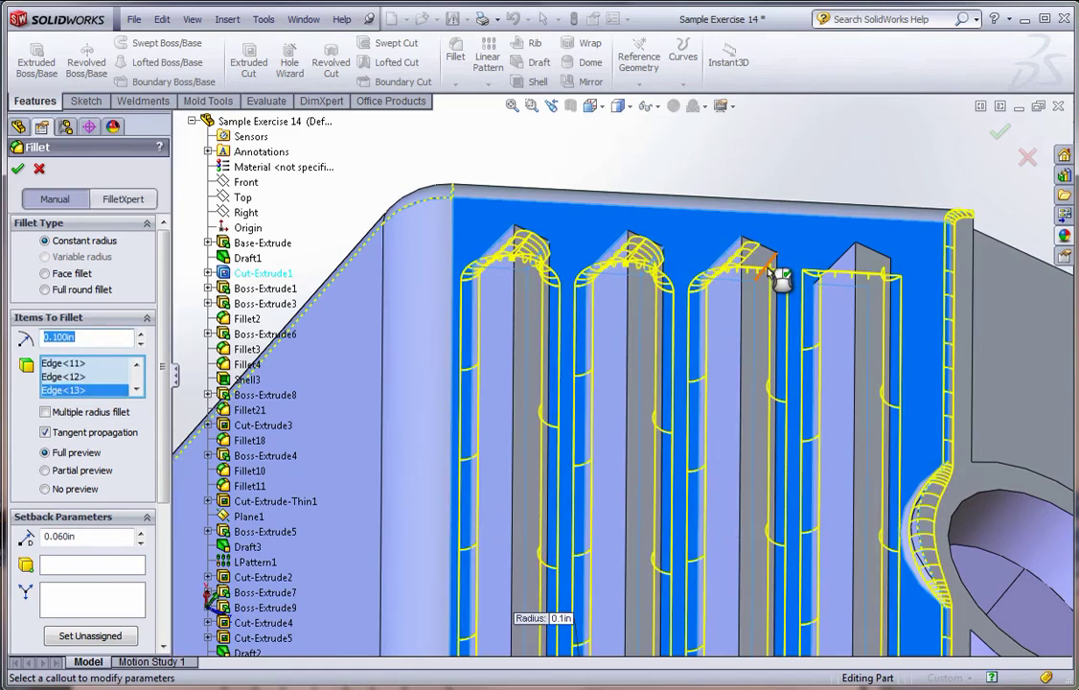
{"action": "left_click", "coordinate": [778, 274]}
{"action": "left_click", "coordinate": [849, 281]}
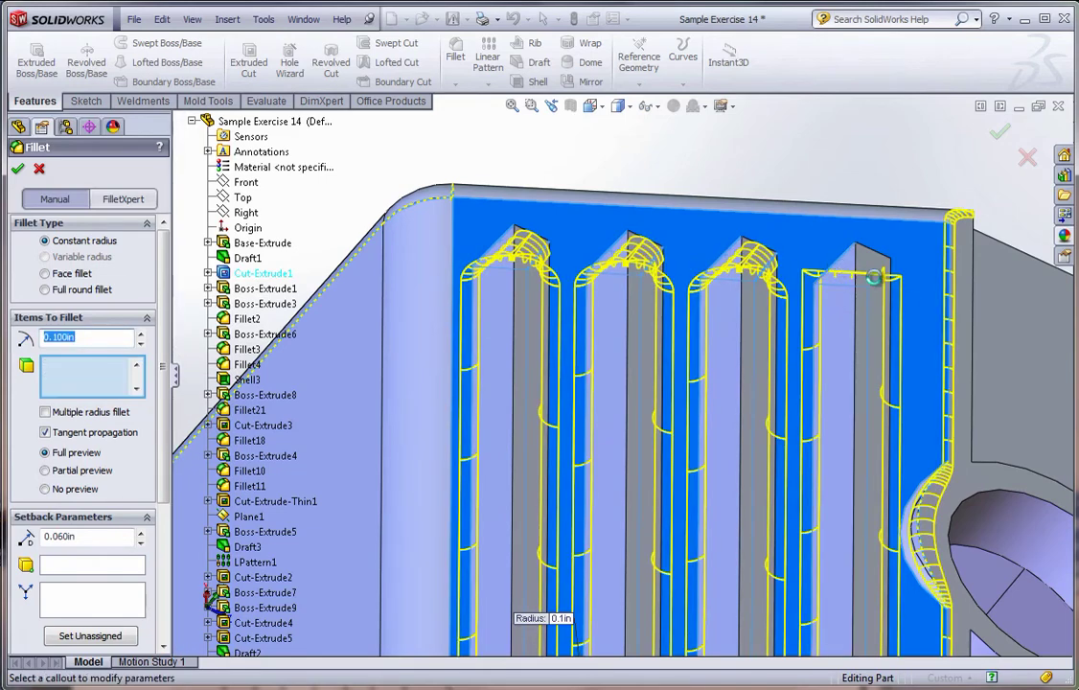
{"action": "left_click", "coordinate": [885, 283]}
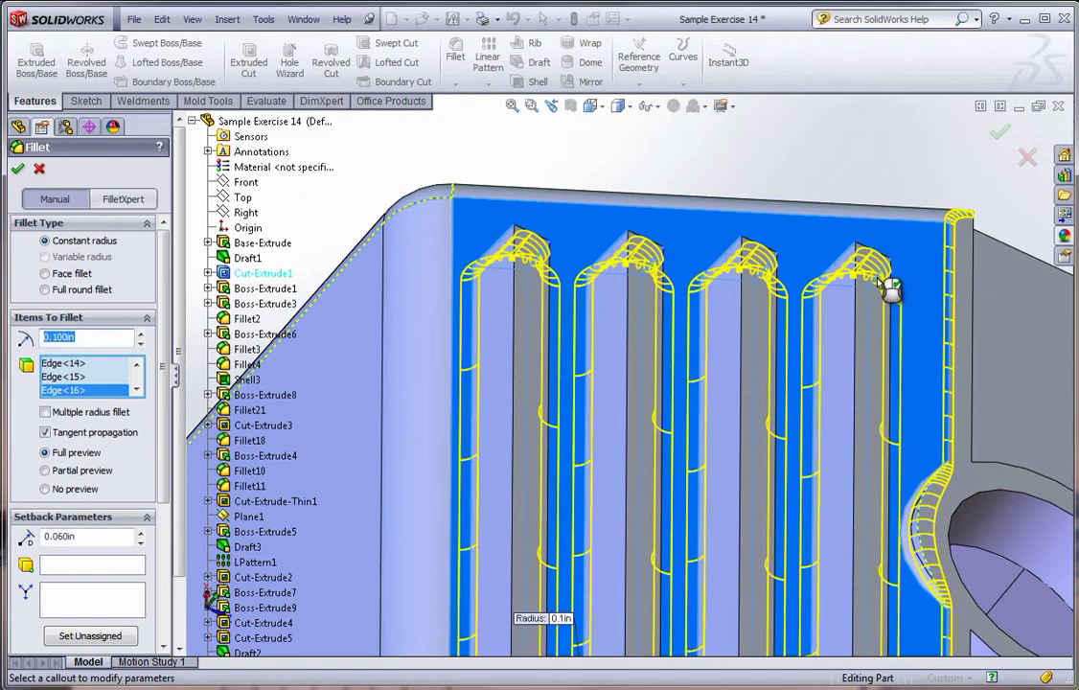
{"action": "left_click", "coordinate": [18, 171]}
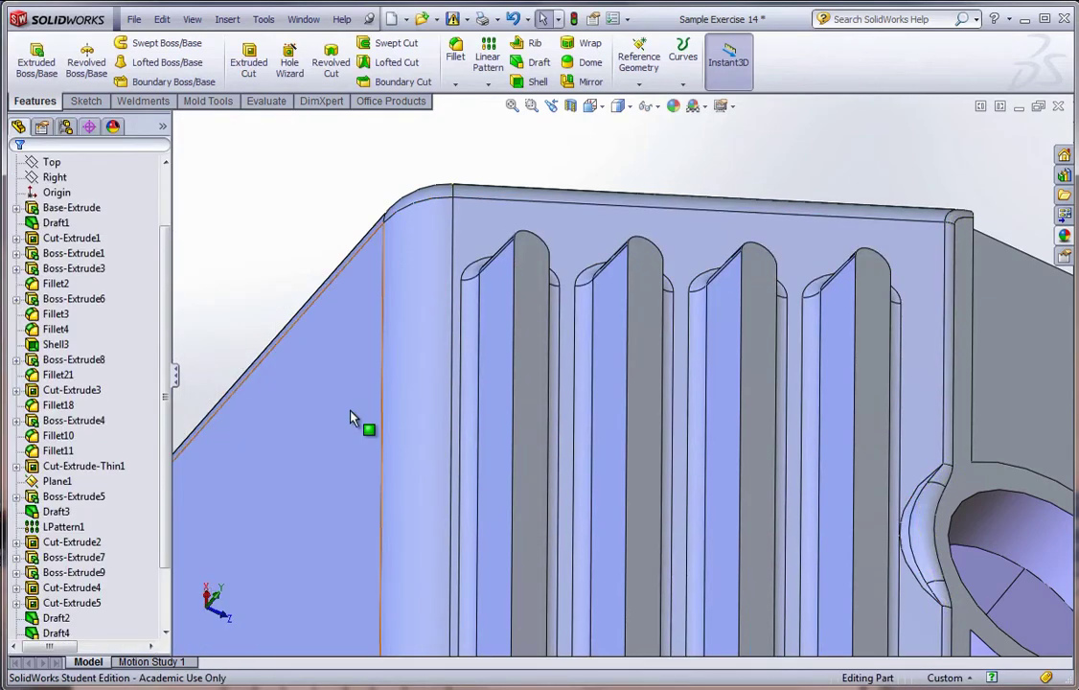
Fillet the bottom edges of the four grooves at 0.06 in
{"action": "scroll", "coordinate": [354, 421], "scroll_direction": "up", "scroll_amount": 3}
{"action": "scroll", "coordinate": [374, 466], "scroll_direction": "up", "scroll_amount": 3}
{"action": "scroll", "coordinate": [655, 537], "scroll_direction": "down", "scroll_amount": 6}
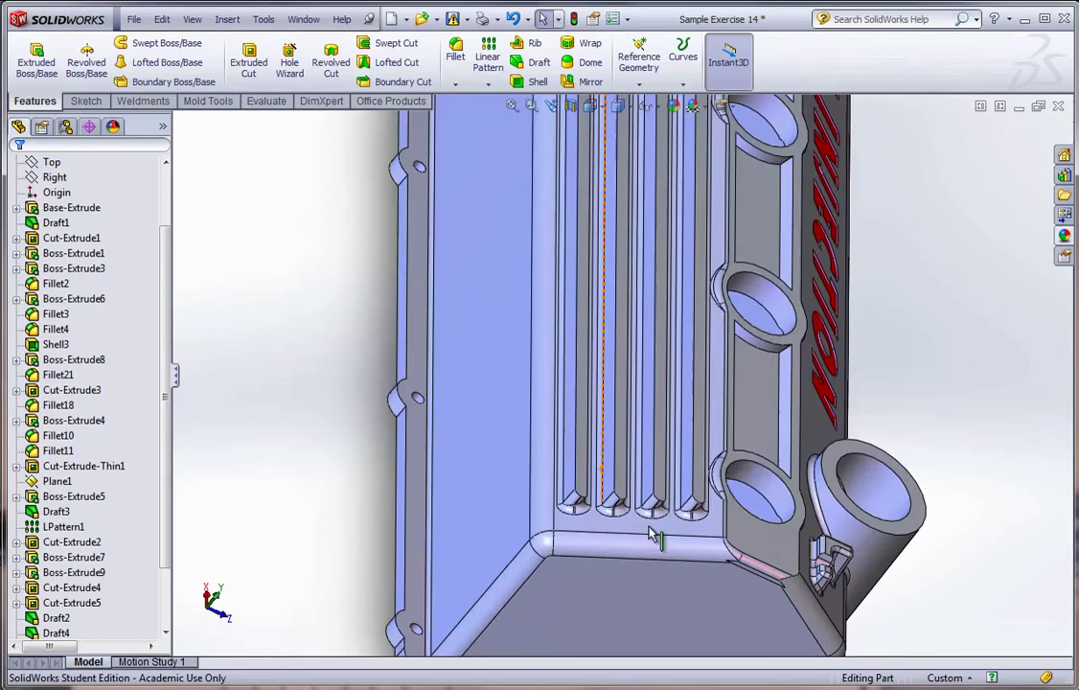
{"action": "scroll", "coordinate": [655, 537], "scroll_direction": "down", "scroll_amount": 3}
{"action": "scroll", "coordinate": [666, 481], "scroll_direction": "down", "scroll_amount": 3}
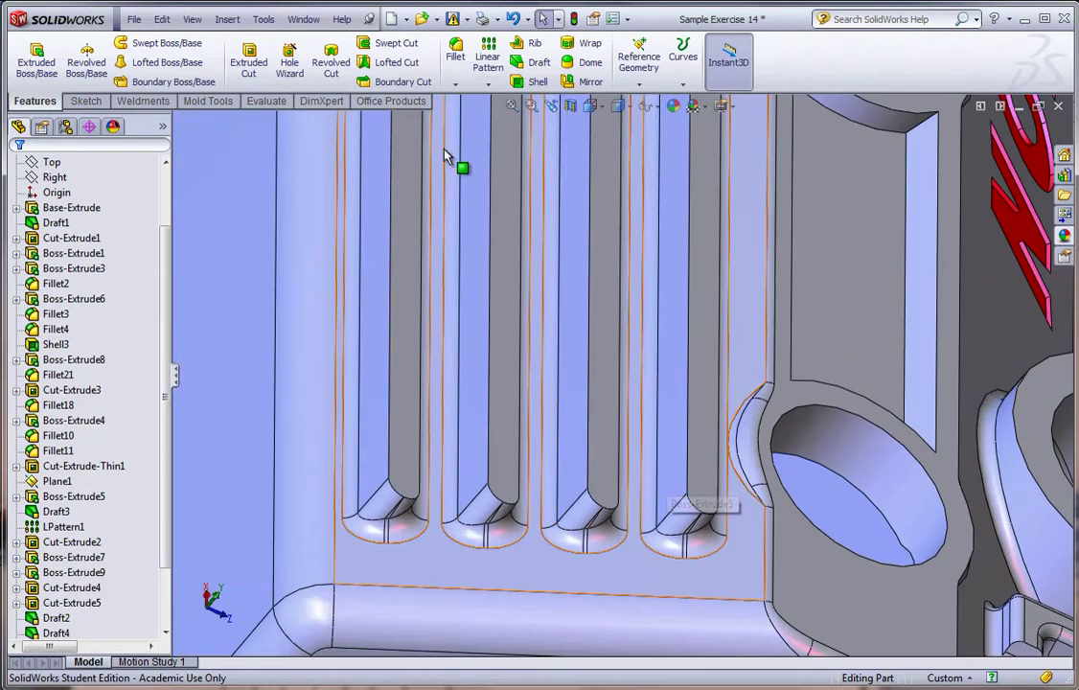
{"action": "left_click", "coordinate": [455, 53]}
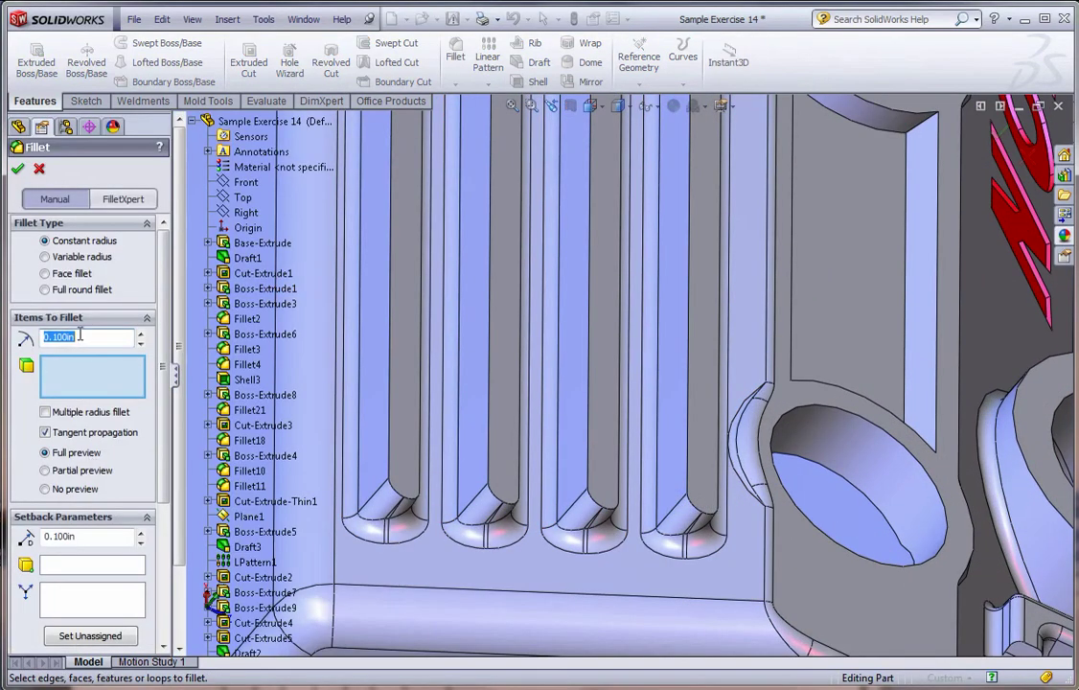
{"action": "left_click", "coordinate": [395, 494]}
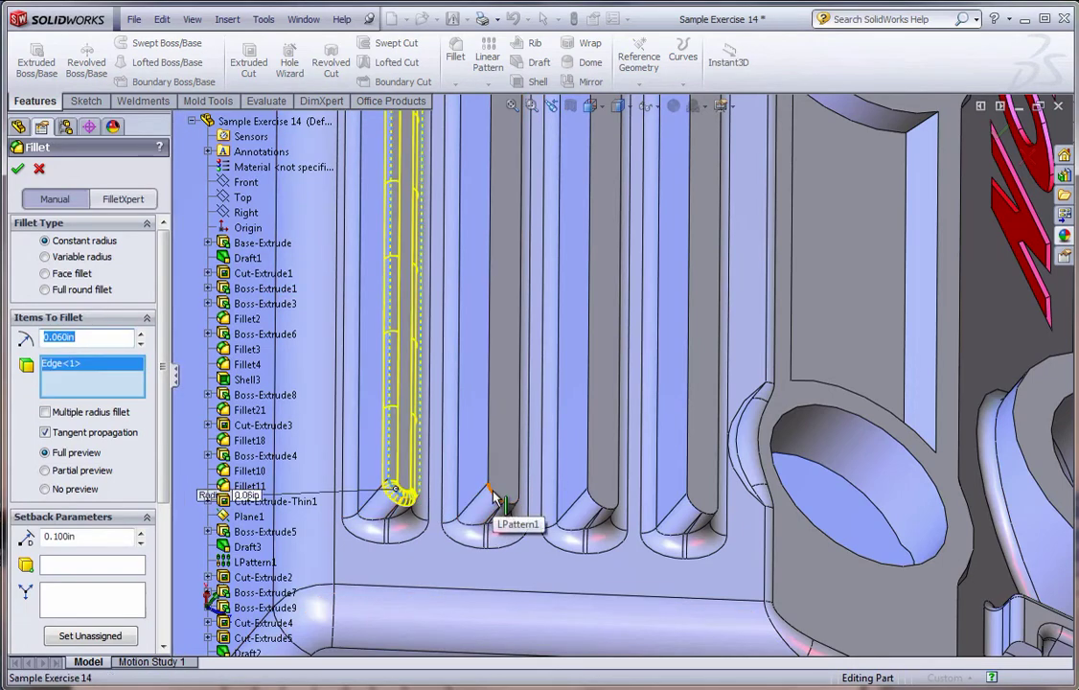
{"action": "left_click", "coordinate": [490, 491]}
{"action": "left_click", "coordinate": [591, 503]}
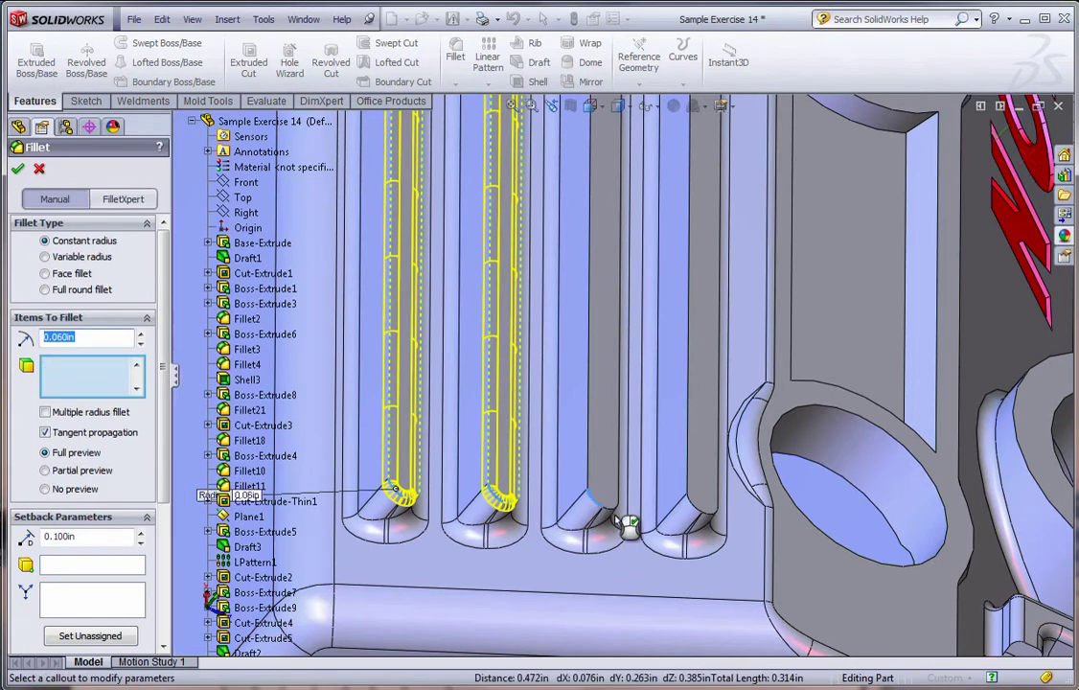
{"action": "left_click", "coordinate": [694, 508]}
{"action": "right_click", "coordinate": [705, 515]}
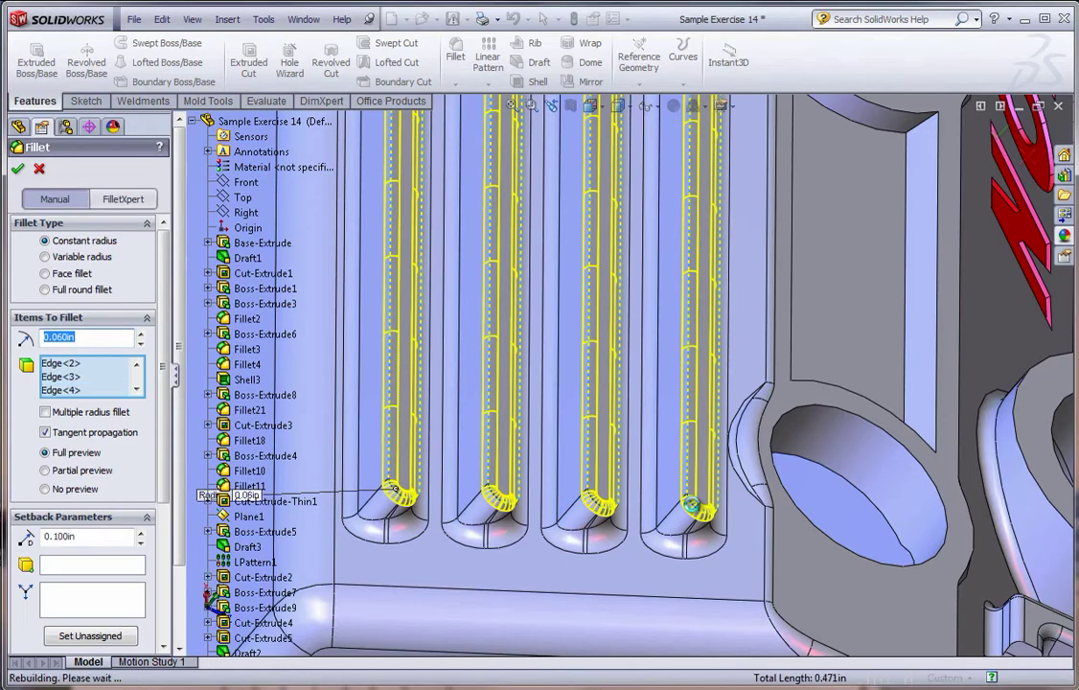
{"action": "scroll", "coordinate": [696, 547], "scroll_direction": "up", "scroll_amount": 5}
{"action": "mouse_move", "coordinate": [695, 588]}
{"action": "middle_mouse_down"}
{"action": "mouse_move", "coordinate": [630, 524]}
{"action": "mouse_move", "coordinate": [641, 526]}
{"action": "mouse_move", "coordinate": [566, 478]}
{"action": "mouse_move", "coordinate": [538, 194]}
{"action": "middle_mouse_up"}
Begin a fillet on the lettered panel's long edge, then cancel it
{"action": "left_click", "coordinate": [467, 57]}
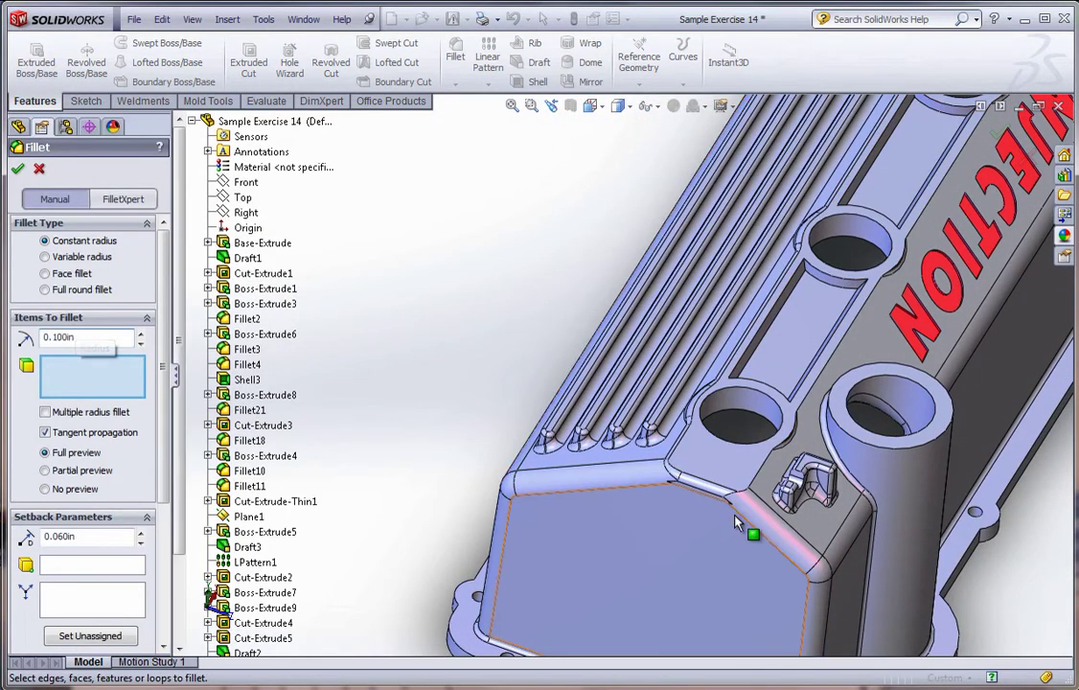
{"action": "left_click", "coordinate": [757, 484]}
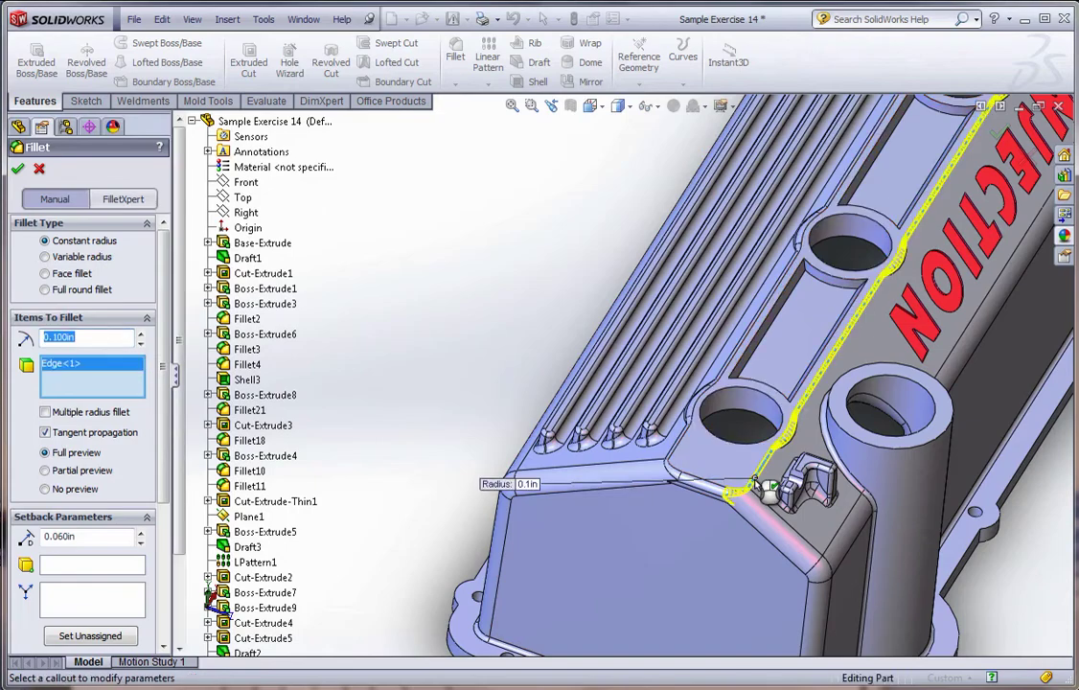
{"action": "key", "text": "Return"}
{"action": "scroll", "coordinate": [714, 566], "scroll_direction": "up", "scroll_amount": 3}
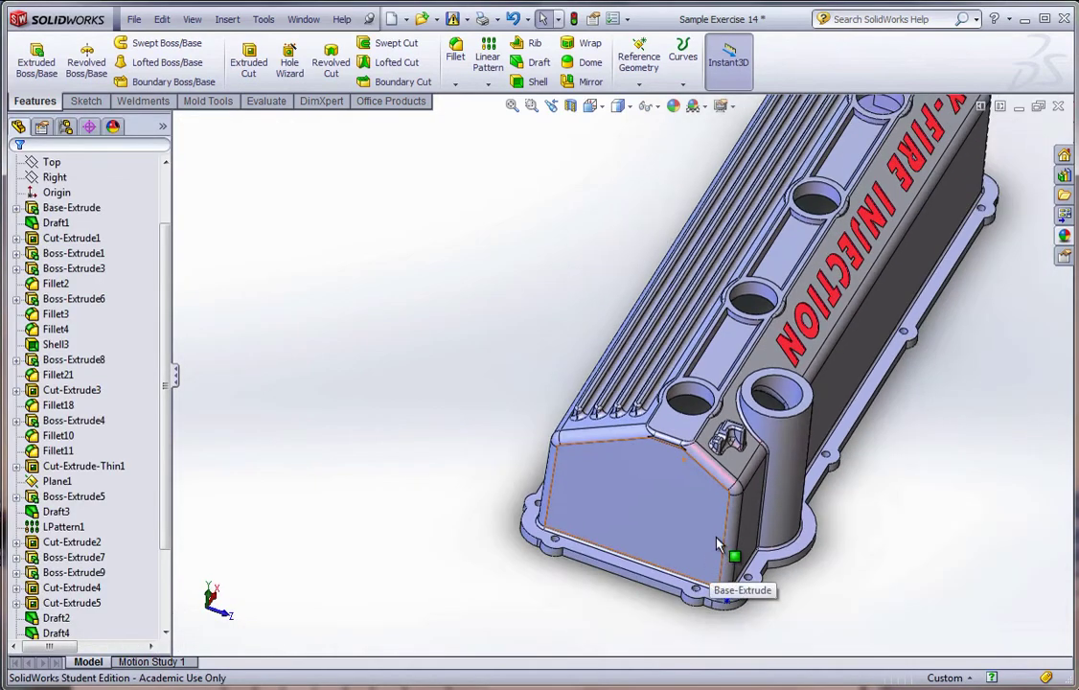
{"action": "scroll", "coordinate": [742, 412], "scroll_direction": "down", "scroll_amount": 3}
{"action": "scroll", "coordinate": [872, 169], "scroll_direction": "down", "scroll_amount": 5}
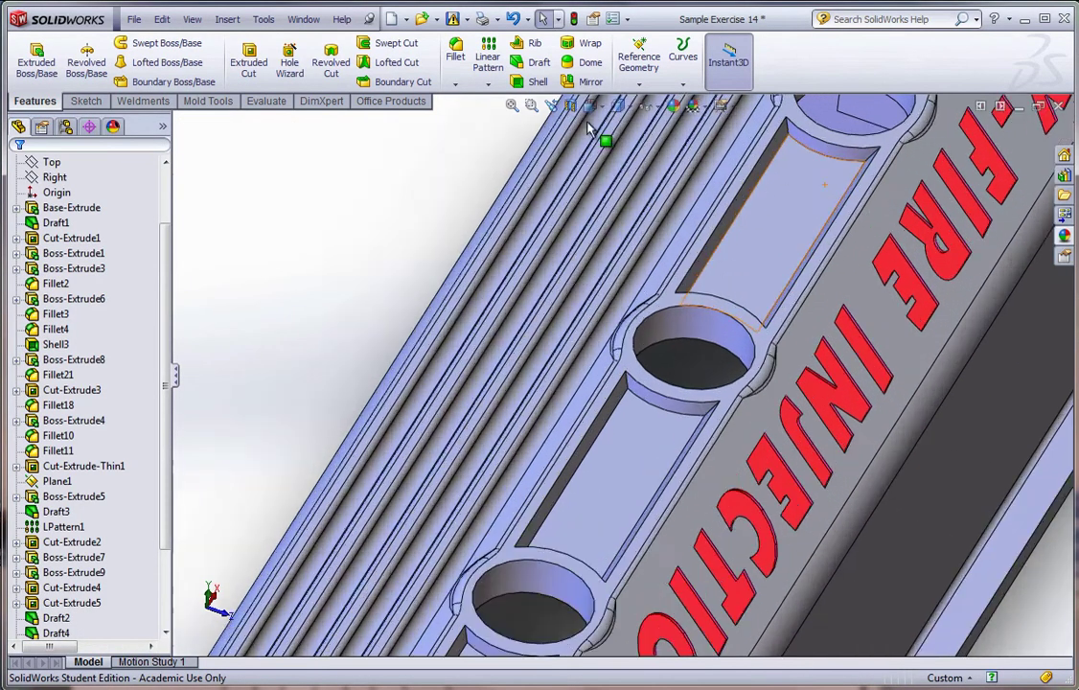
Start a new 0.1 in fillet and pick the slot edges beside the top hole
{"action": "left_click", "coordinate": [456, 58]}
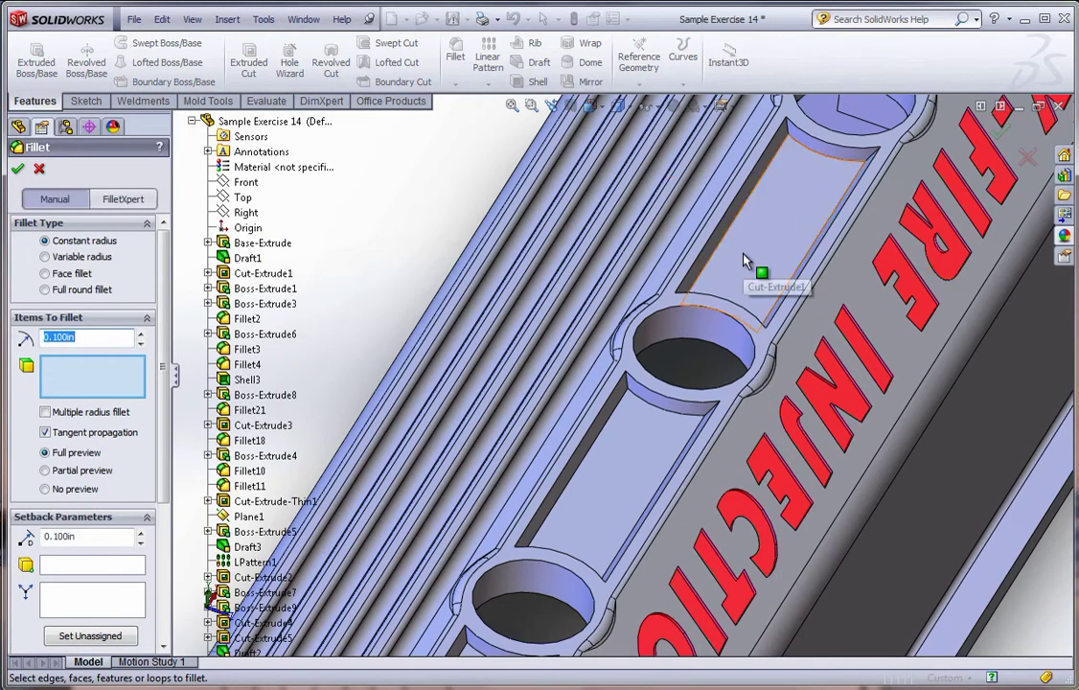
{"action": "left_click", "coordinate": [860, 167]}
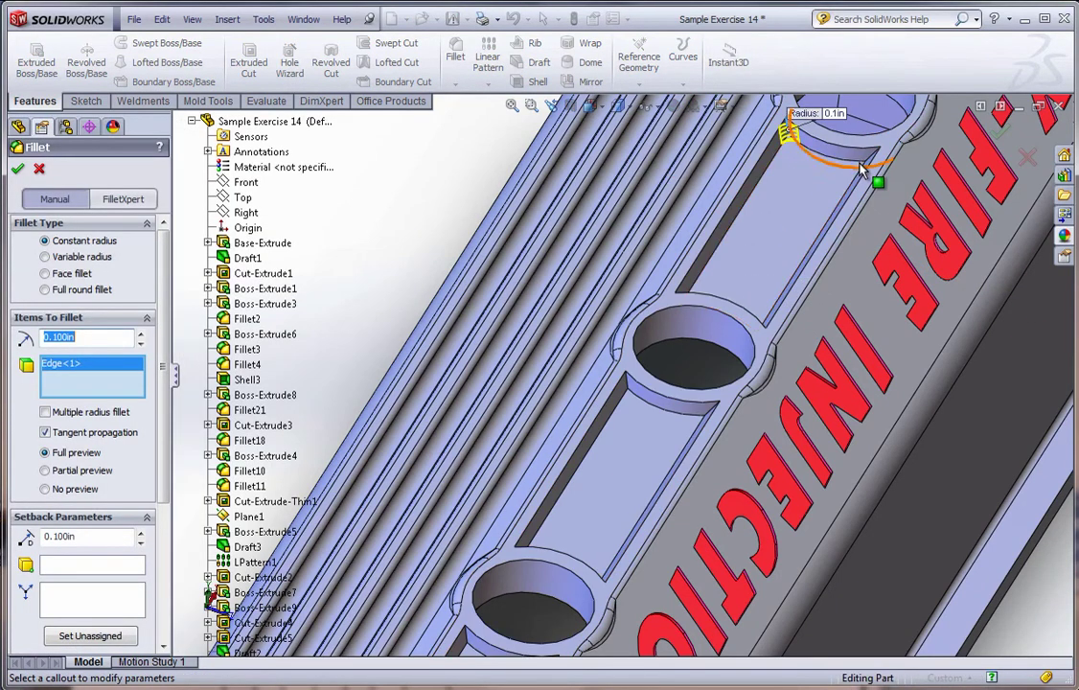
{"action": "left_click", "coordinate": [715, 289]}
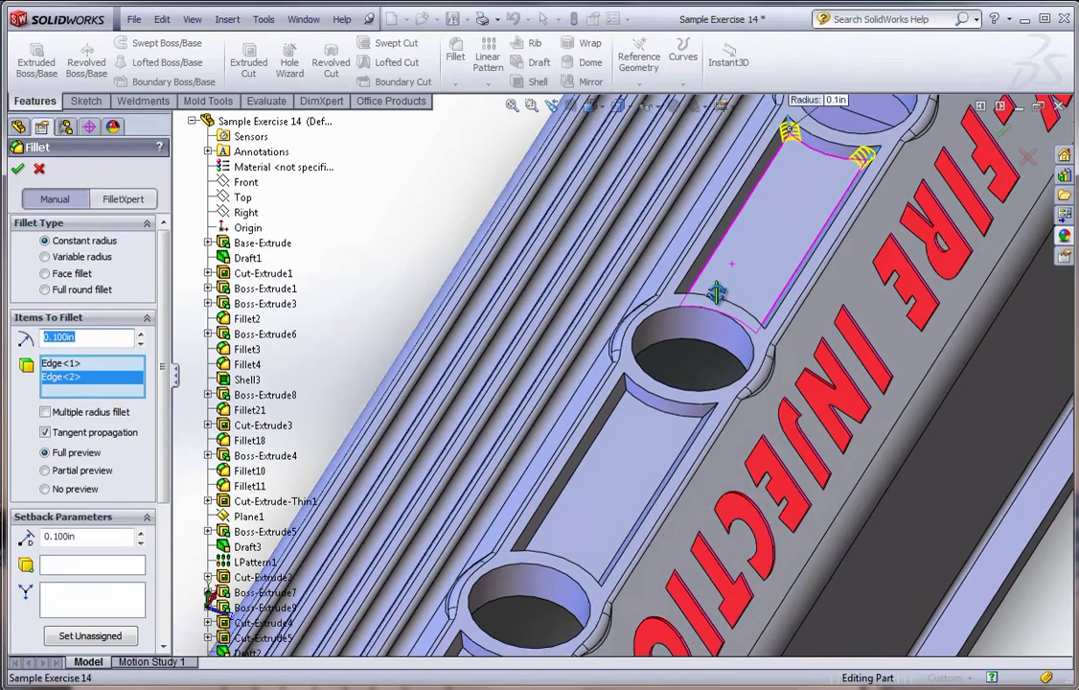
{"action": "middle_click_drag", "start_coordinate": [716, 289], "coordinate": [676, 340]}
{"action": "left_click", "coordinate": [718, 374]}
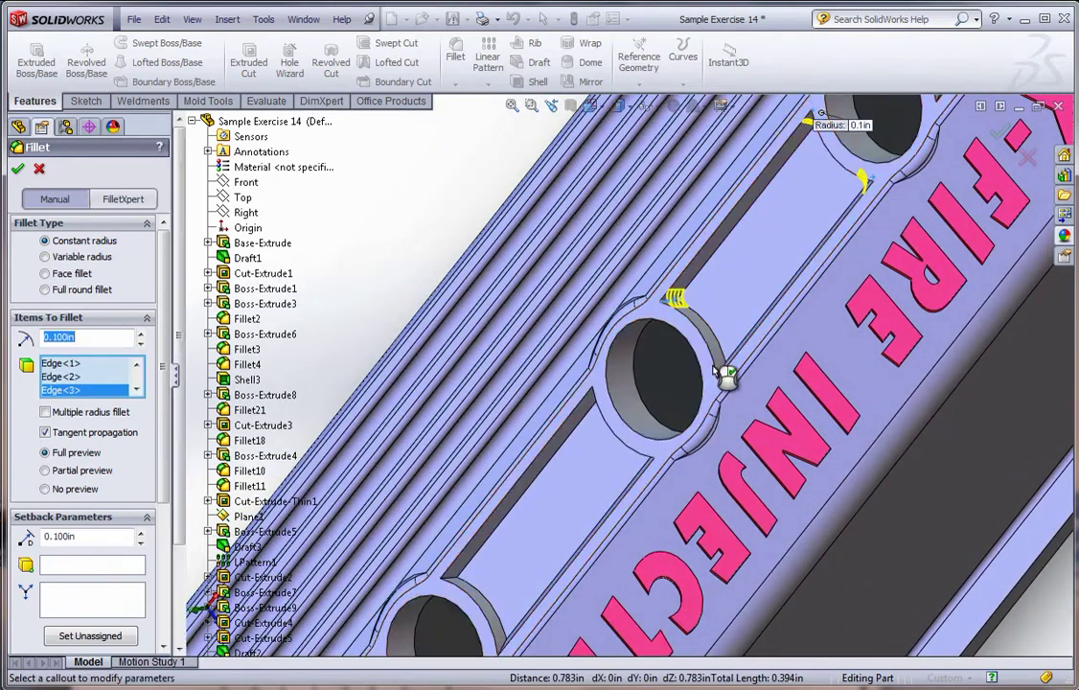
{"action": "middle_click_drag", "start_coordinate": [721, 372], "coordinate": [748, 403]}
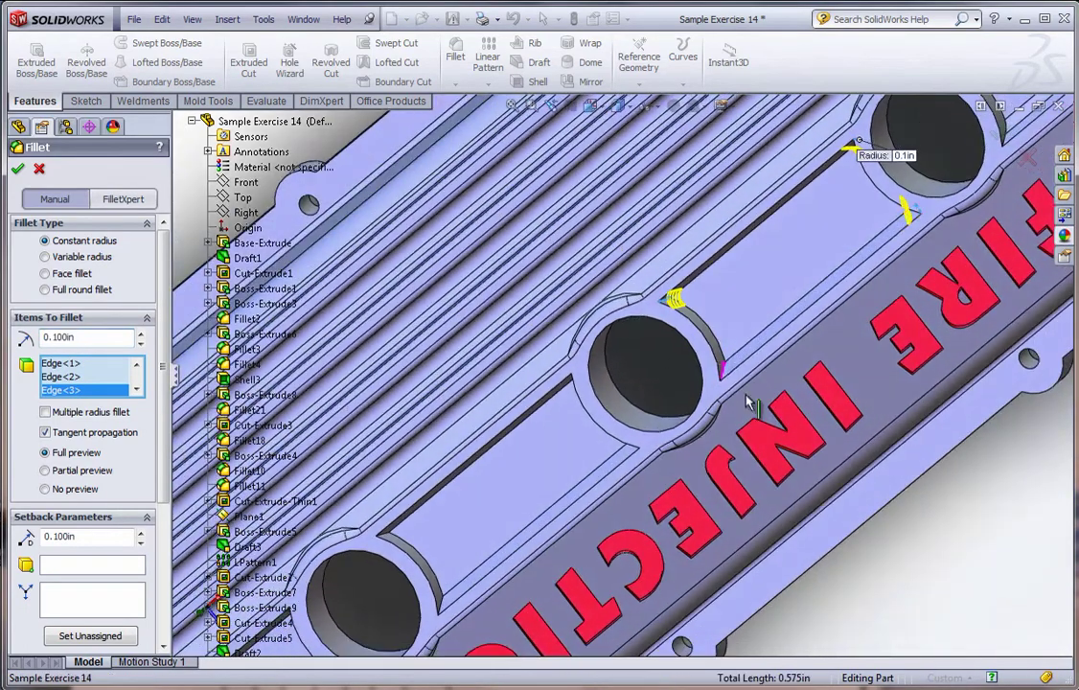
{"action": "left_click", "coordinate": [446, 616]}
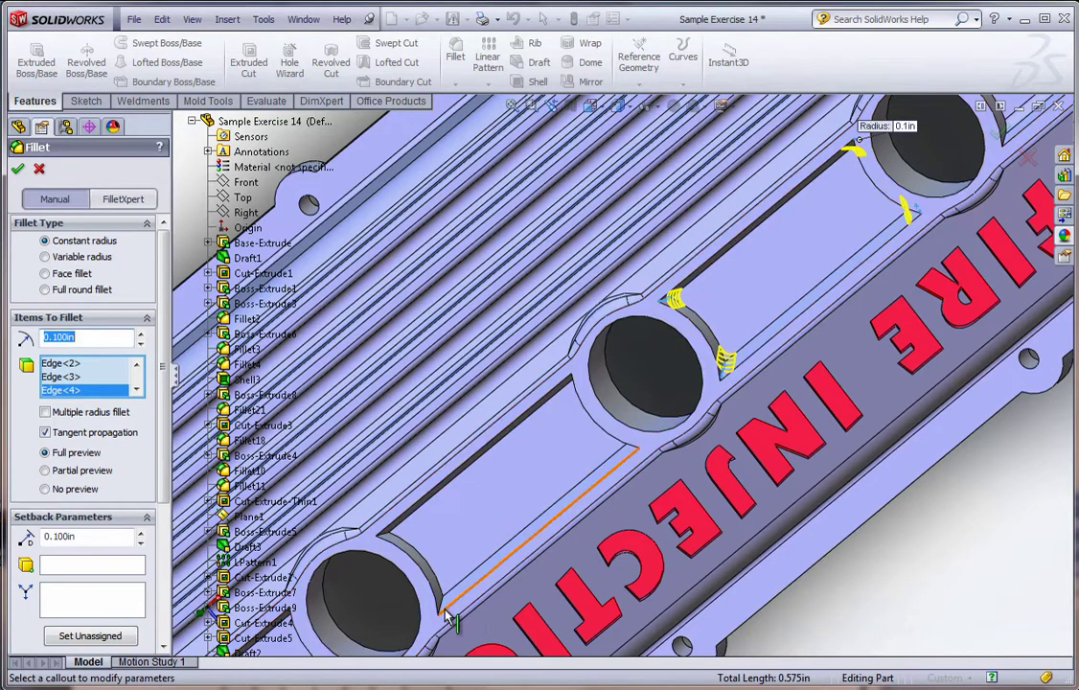
{"action": "left_click", "coordinate": [388, 536]}
{"action": "left_click", "coordinate": [387, 537]}
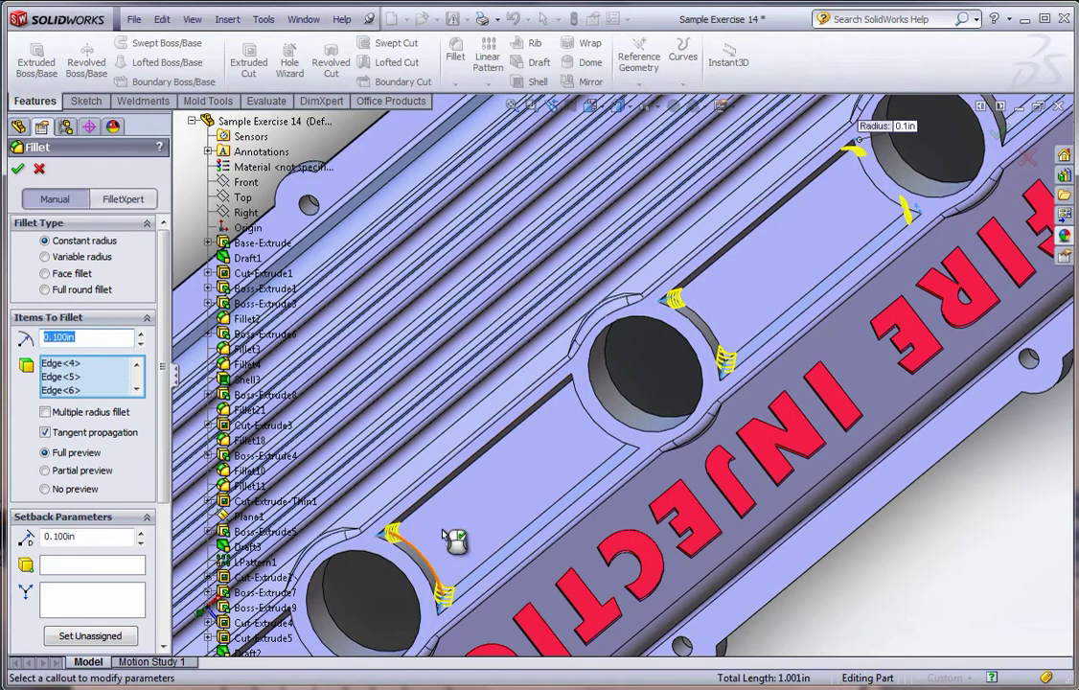
{"action": "middle_click_drag", "start_coordinate": [517, 422], "coordinate": [569, 387]}
{"action": "left_click", "coordinate": [568, 387]}
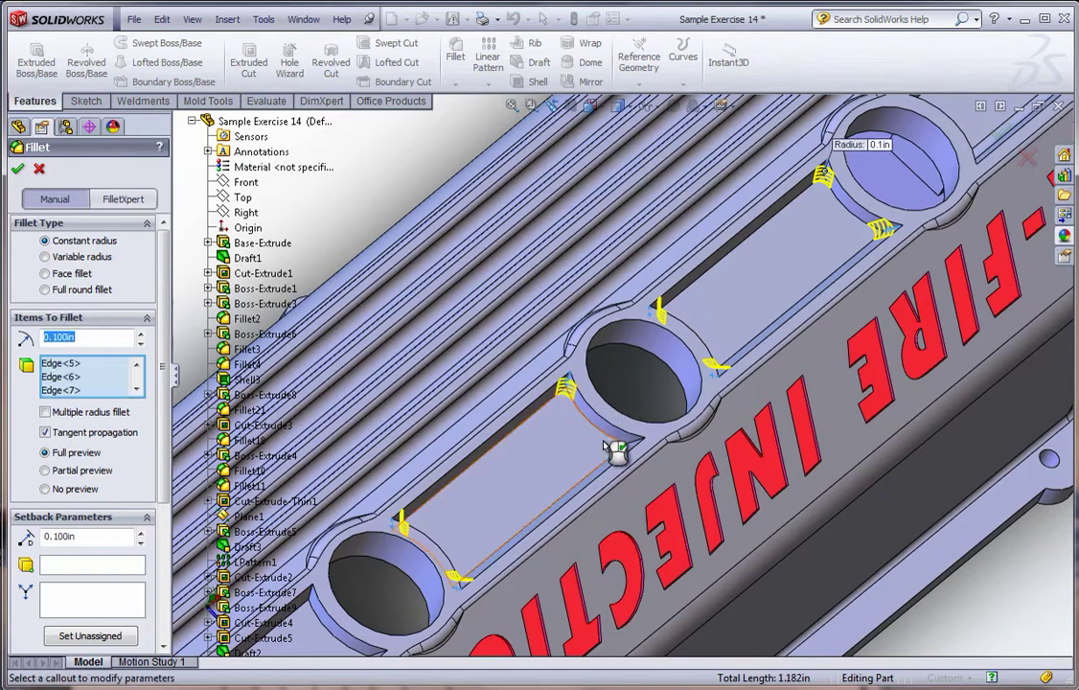
Add the slot edges beside the next holes and the end slot's long lower edge
{"action": "scroll", "coordinate": [532, 532], "scroll_direction": "up", "scroll_amount": 3}
{"action": "scroll", "coordinate": [460, 479], "scroll_direction": "down", "scroll_amount": 5}
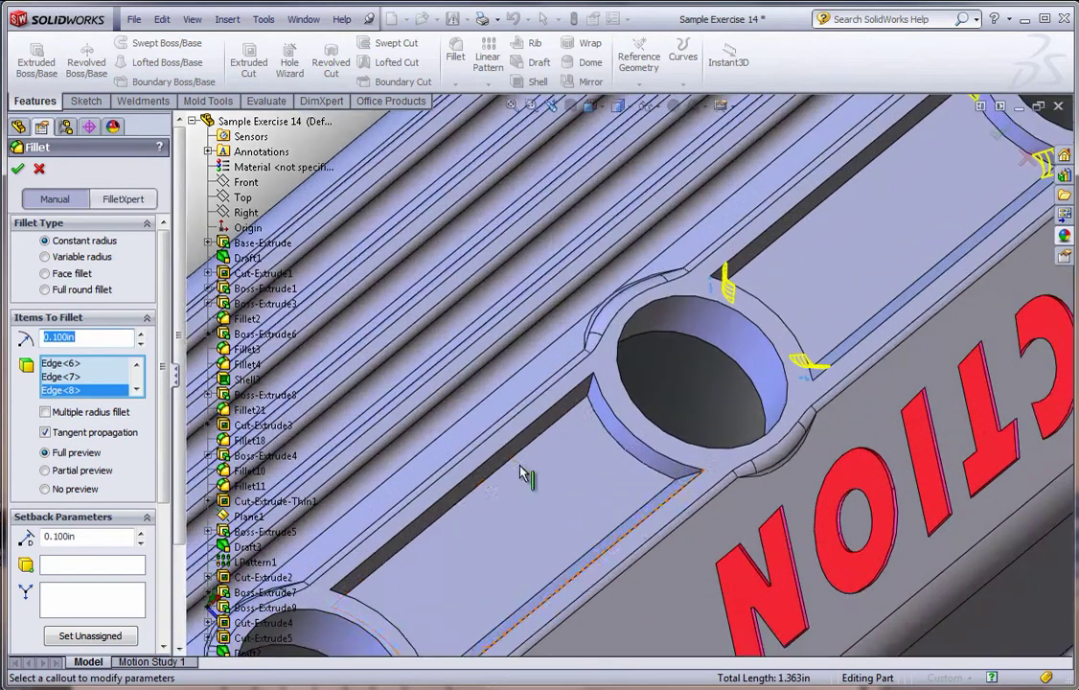
{"action": "left_click", "coordinate": [594, 403]}
{"action": "scroll", "coordinate": [687, 493], "scroll_direction": "down", "scroll_amount": 1}
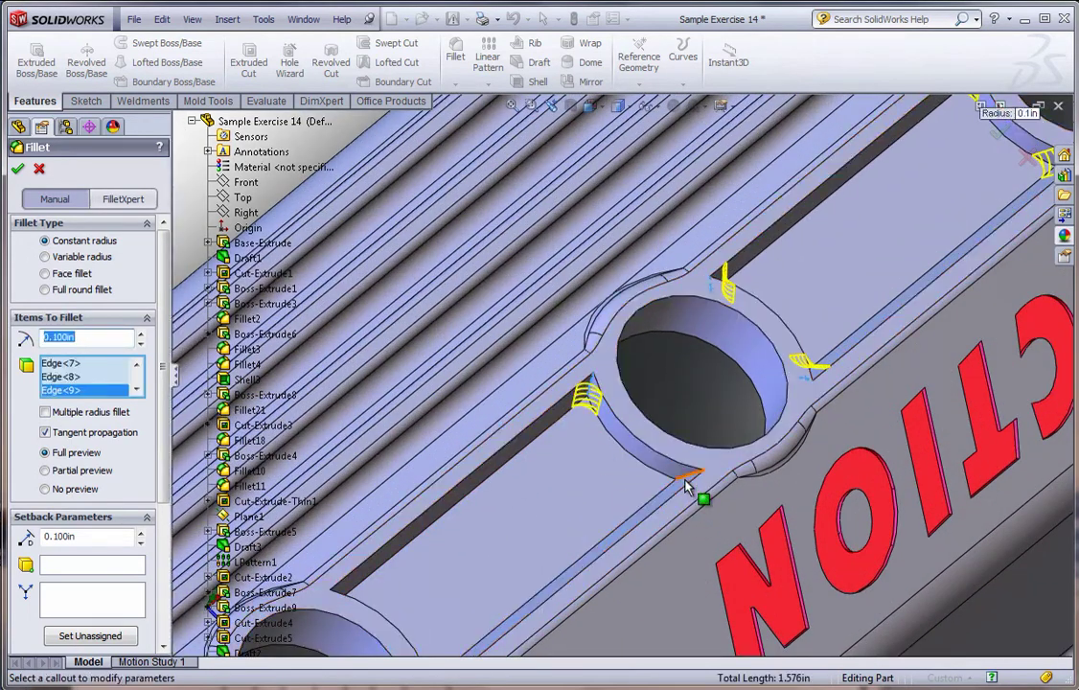
{"action": "left_click", "coordinate": [662, 479]}
{"action": "mouse_move", "coordinate": [592, 504]}
{"action": "middle_mouse_down"}
{"action": "mouse_move", "coordinate": [496, 501]}
{"action": "mouse_move", "coordinate": [431, 550]}
{"action": "middle_mouse_up"}
{"action": "scroll", "coordinate": [432, 550], "scroll_direction": "up", "scroll_amount": 3}
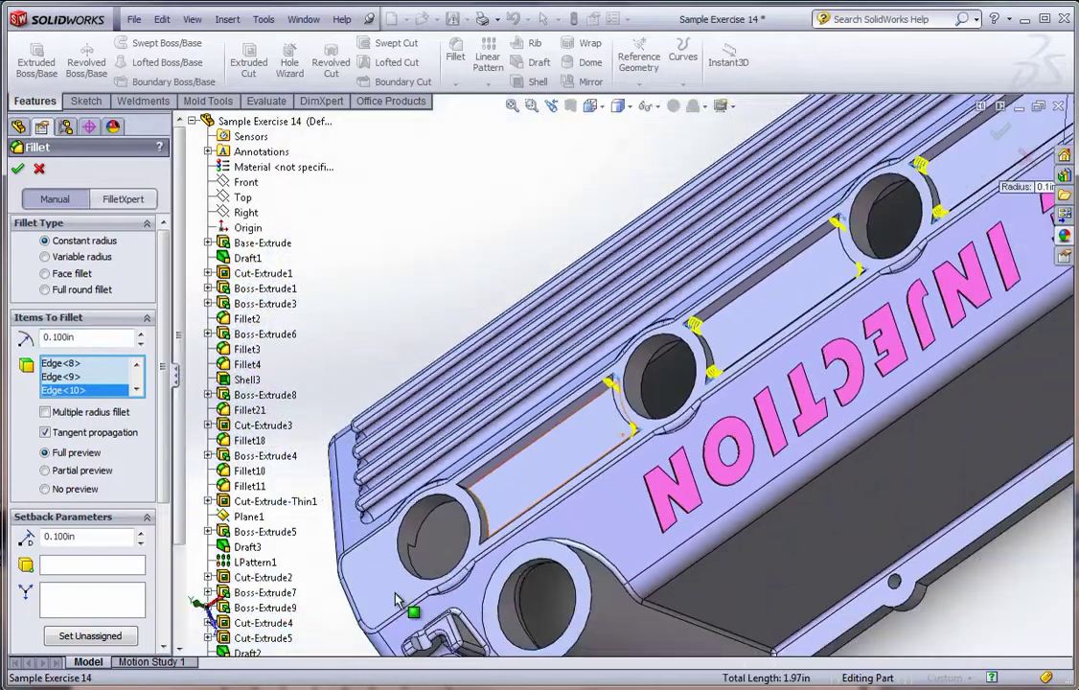
{"action": "scroll", "coordinate": [525, 432], "scroll_direction": "down", "scroll_amount": 4}
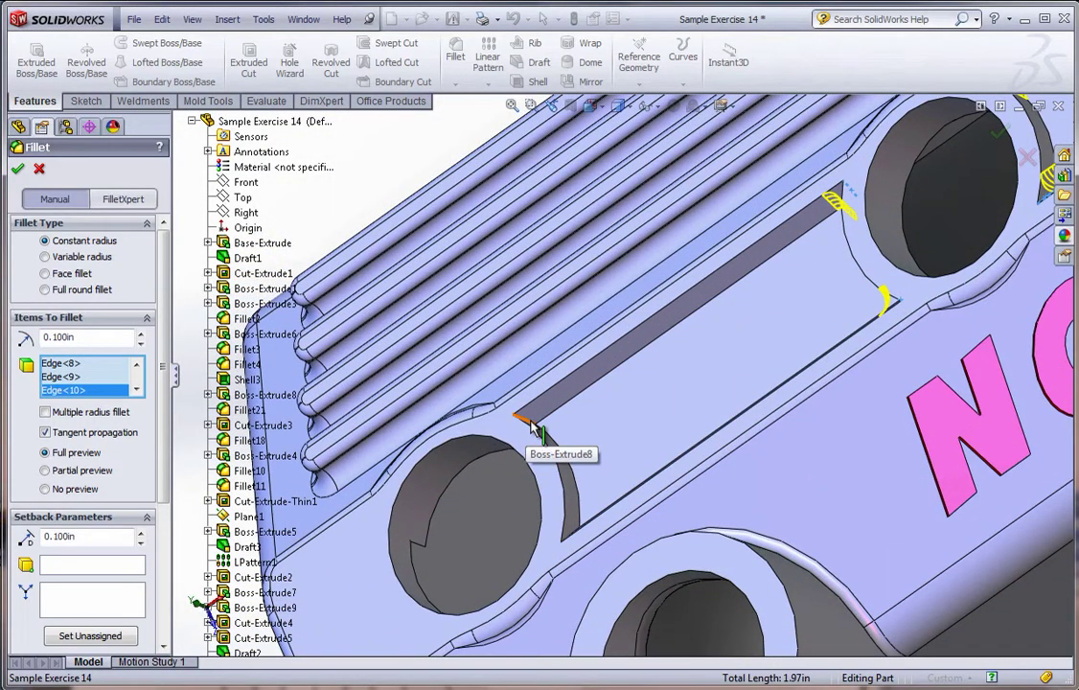
{"action": "left_click", "coordinate": [532, 423]}
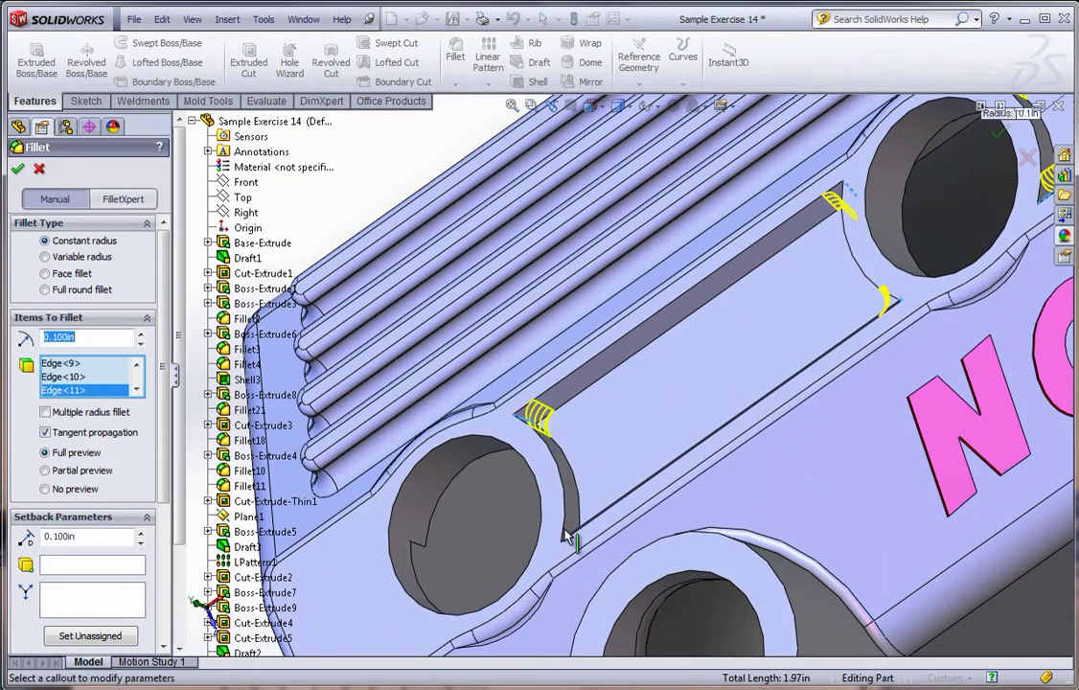
{"action": "middle_click_drag", "start_coordinate": [595, 530], "coordinate": [523, 480]}
{"action": "left_click", "coordinate": [640, 528]}
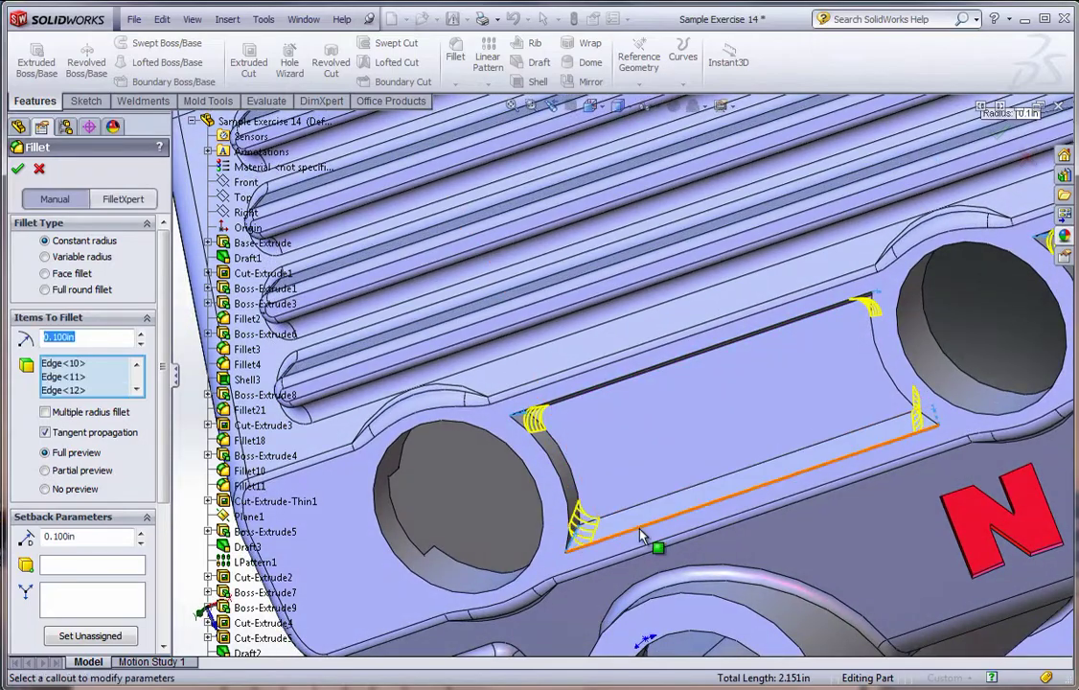
{"action": "scroll", "coordinate": [640, 535], "scroll_direction": "up", "scroll_amount": 3}
{"action": "scroll", "coordinate": [671, 431], "scroll_direction": "up", "scroll_amount": 2}
{"action": "scroll", "coordinate": [767, 364], "scroll_direction": "up", "scroll_amount": 2}
{"action": "scroll", "coordinate": [798, 335], "scroll_direction": "down", "scroll_amount": 6}
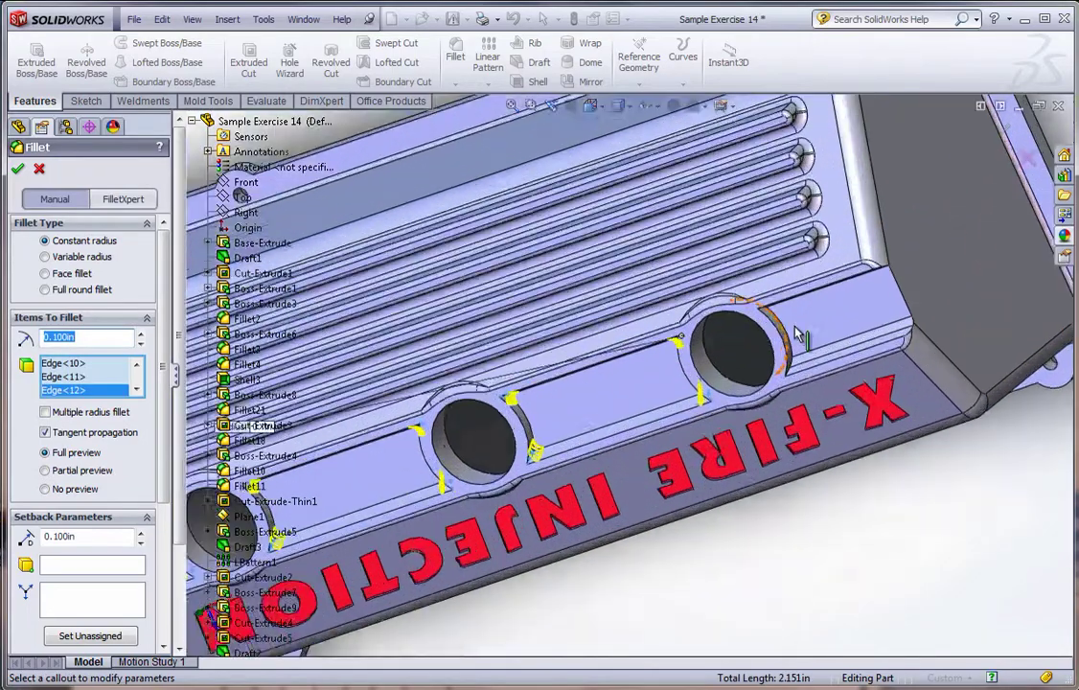
Add the top slot's edges, including the curved one by the upper hole, and apply
{"action": "mouse_move", "coordinate": [795, 335]}
{"action": "middle_mouse_down"}
{"action": "mouse_move", "coordinate": [800, 378]}
{"action": "mouse_move", "coordinate": [775, 319]}
{"action": "mouse_move", "coordinate": [707, 326]}
{"action": "middle_mouse_up"}
{"action": "left_click", "coordinate": [791, 379]}
{"action": "scroll", "coordinate": [772, 321], "scroll_direction": "down", "scroll_amount": 2}
{"action": "scroll", "coordinate": [738, 334], "scroll_direction": "down", "scroll_amount": 2}
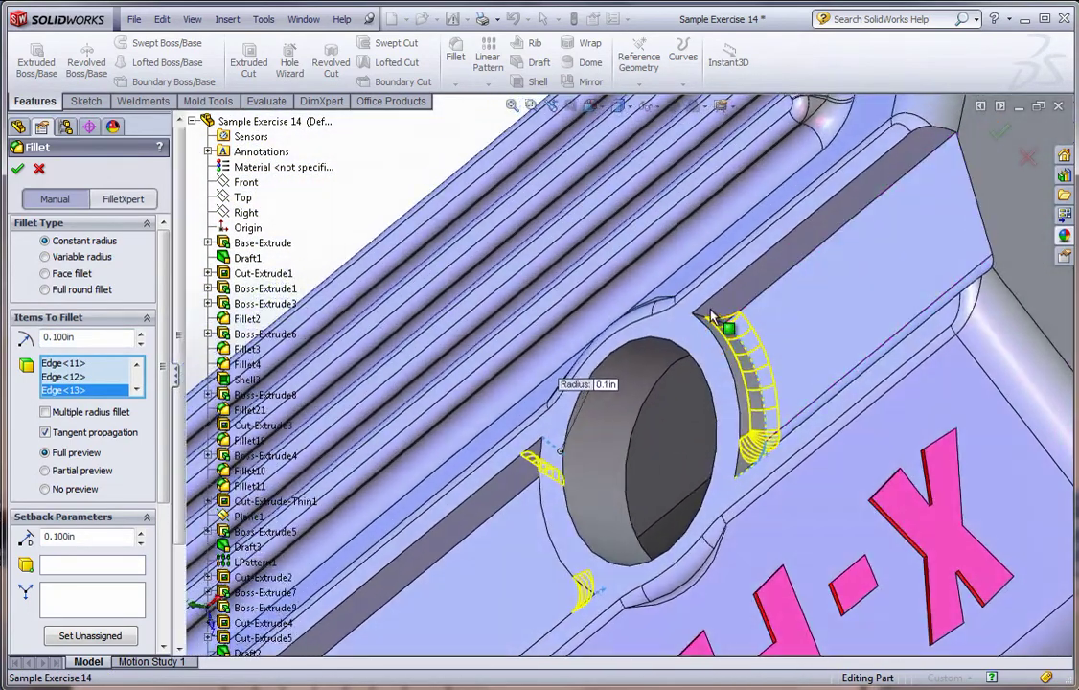
{"action": "left_click", "coordinate": [709, 326]}
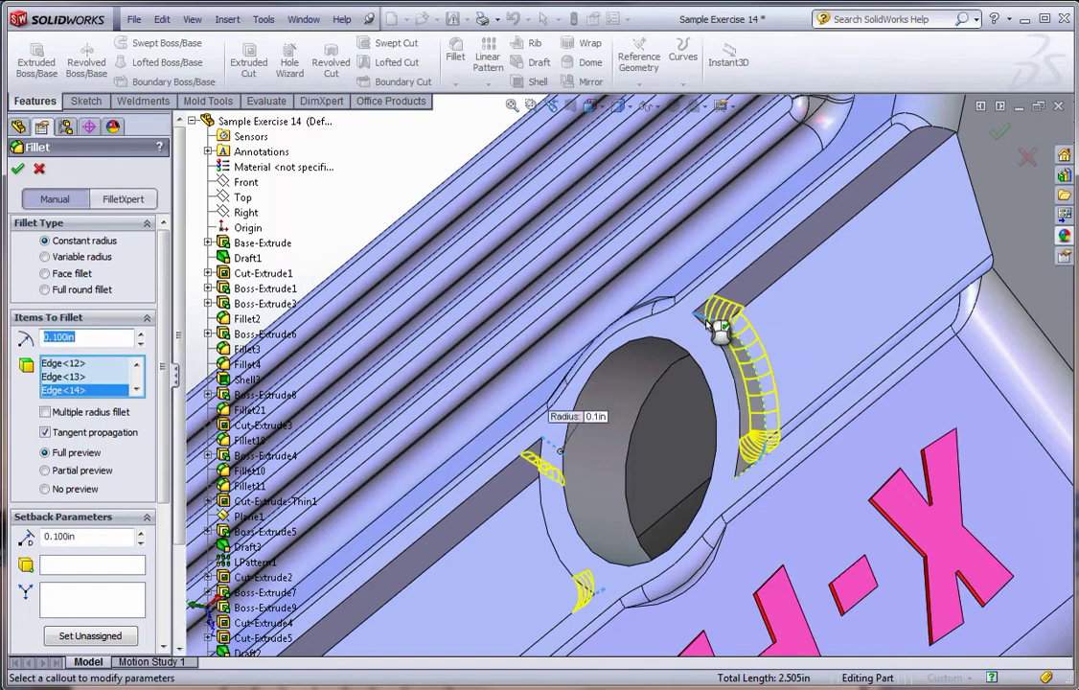
{"action": "left_click", "coordinate": [769, 301]}
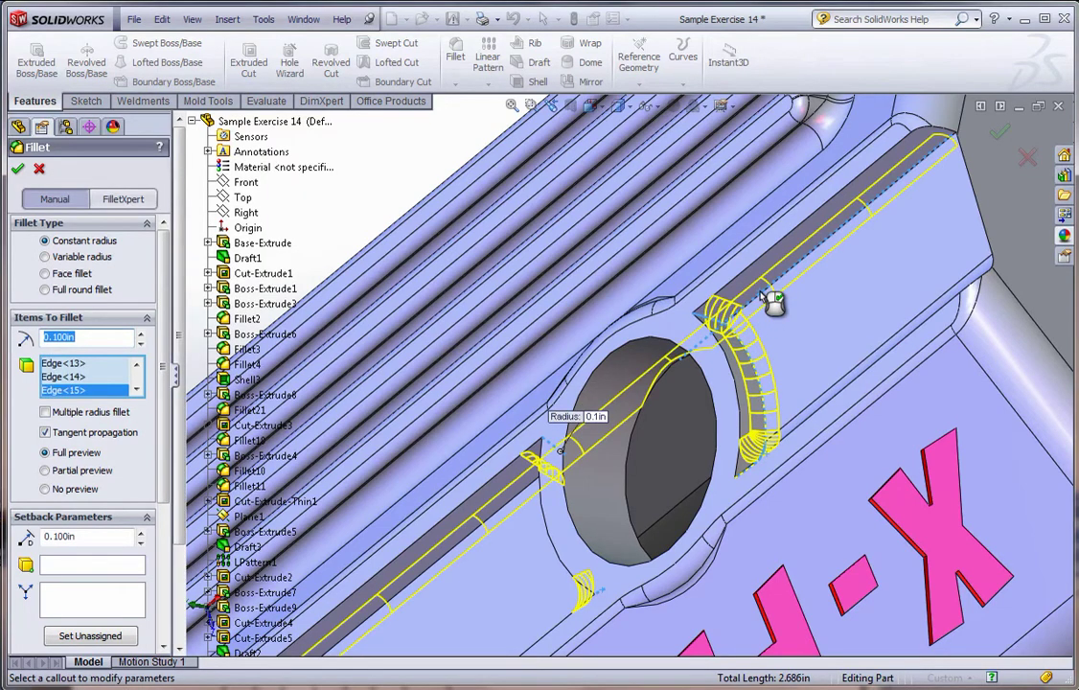
{"action": "left_click", "coordinate": [18, 170]}
{"action": "scroll", "coordinate": [639, 512], "scroll_direction": "up", "scroll_amount": 5}
{"action": "middle_click_drag", "start_coordinate": [638, 512], "coordinate": [661, 522]}
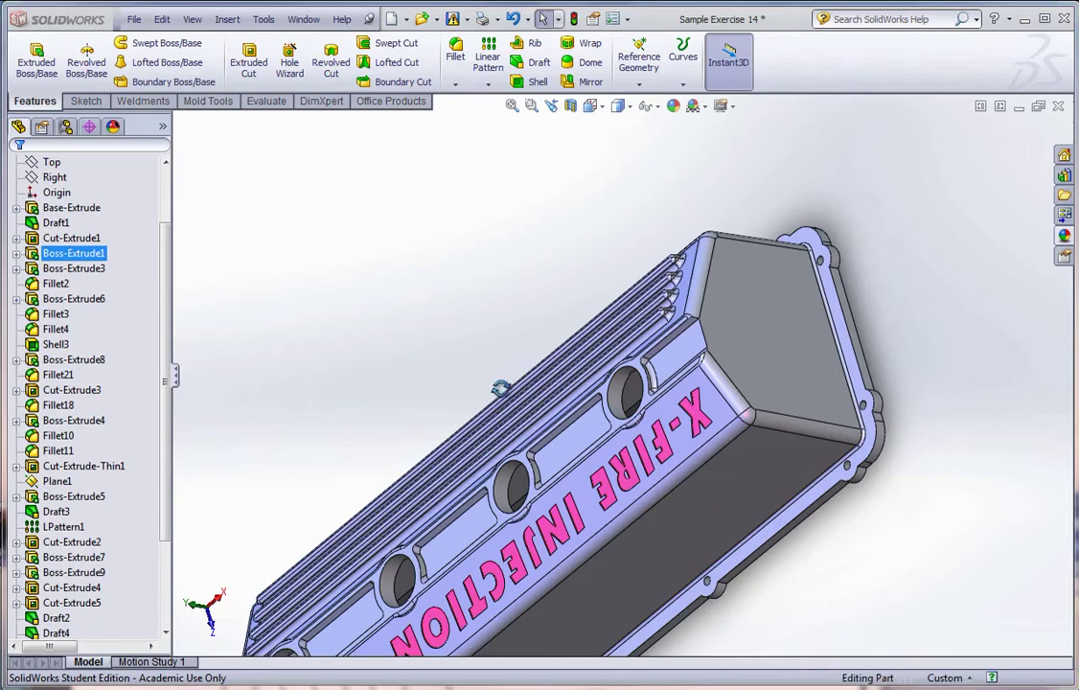
Start a new fillet with a 0.06 in radius
{"action": "mouse_move", "coordinate": [429, 252]}
{"action": "middle_mouse_down"}
{"action": "mouse_move", "coordinate": [535, 321]}
{"action": "mouse_move", "coordinate": [470, 513]}
{"action": "middle_mouse_up"}
{"action": "scroll", "coordinate": [472, 525], "scroll_direction": "up", "scroll_amount": 3}
{"action": "scroll", "coordinate": [537, 431], "scroll_direction": "down", "scroll_amount": 2}
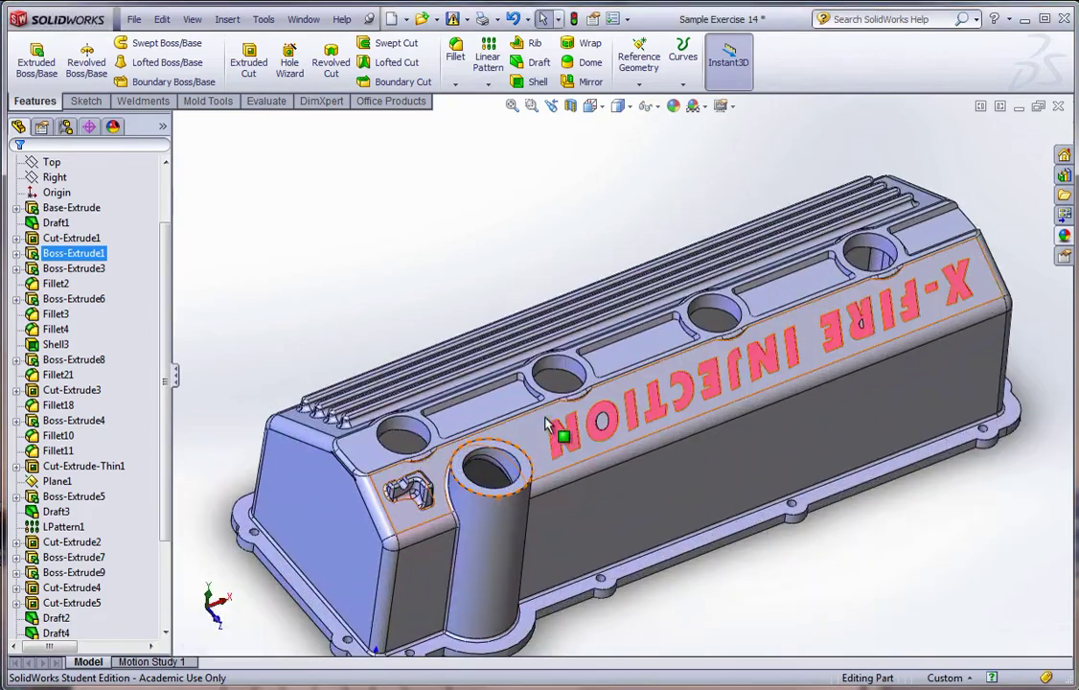
{"action": "scroll", "coordinate": [523, 422], "scroll_direction": "down", "scroll_amount": 2}
{"action": "scroll", "coordinate": [499, 404], "scroll_direction": "down", "scroll_amount": 3}
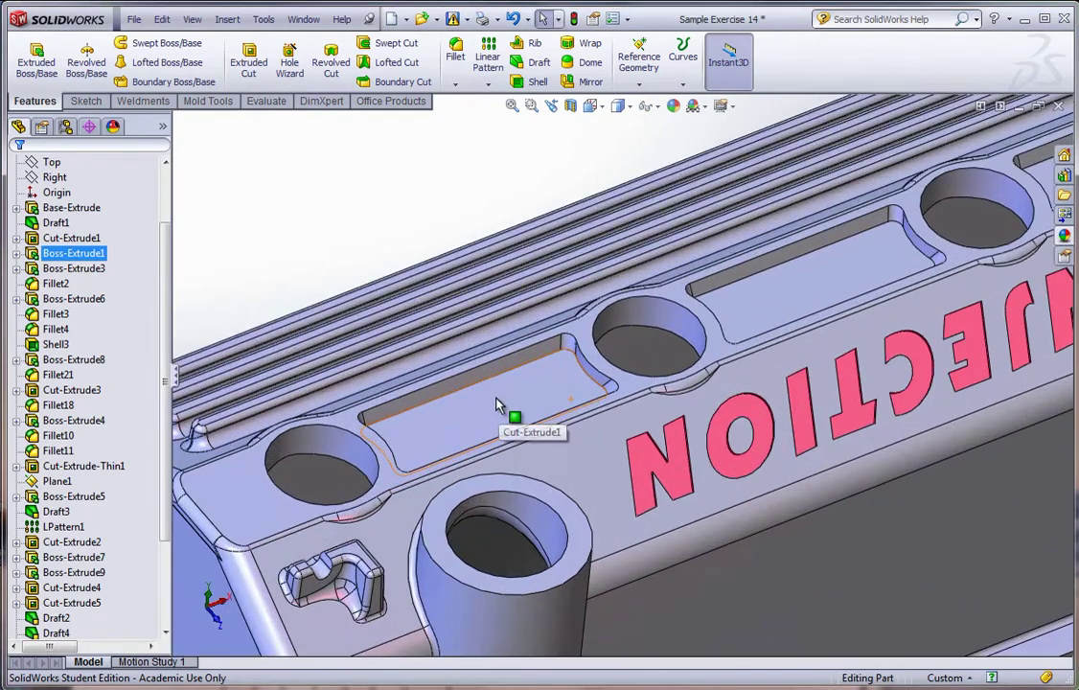
{"action": "left_click", "coordinate": [456, 57]}
{"action": "type", "text": "."}
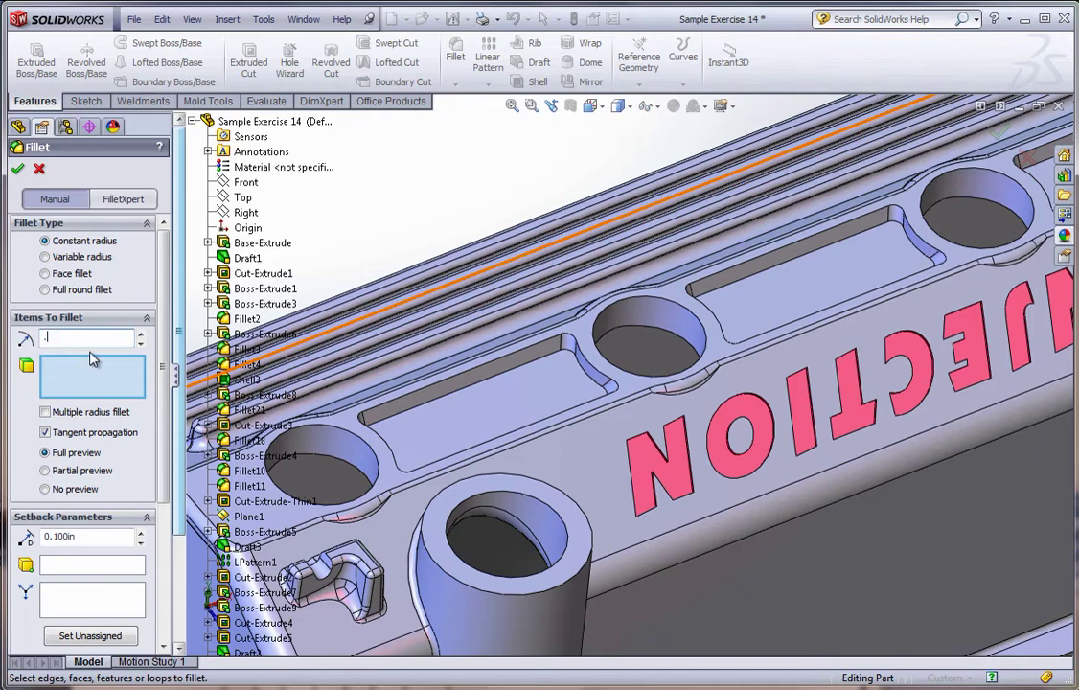
{"action": "type", "text": "060in"}
Select the four slot floor faces, drop the stray edge, and apply the fillet
{"action": "left_click", "coordinate": [491, 422]}
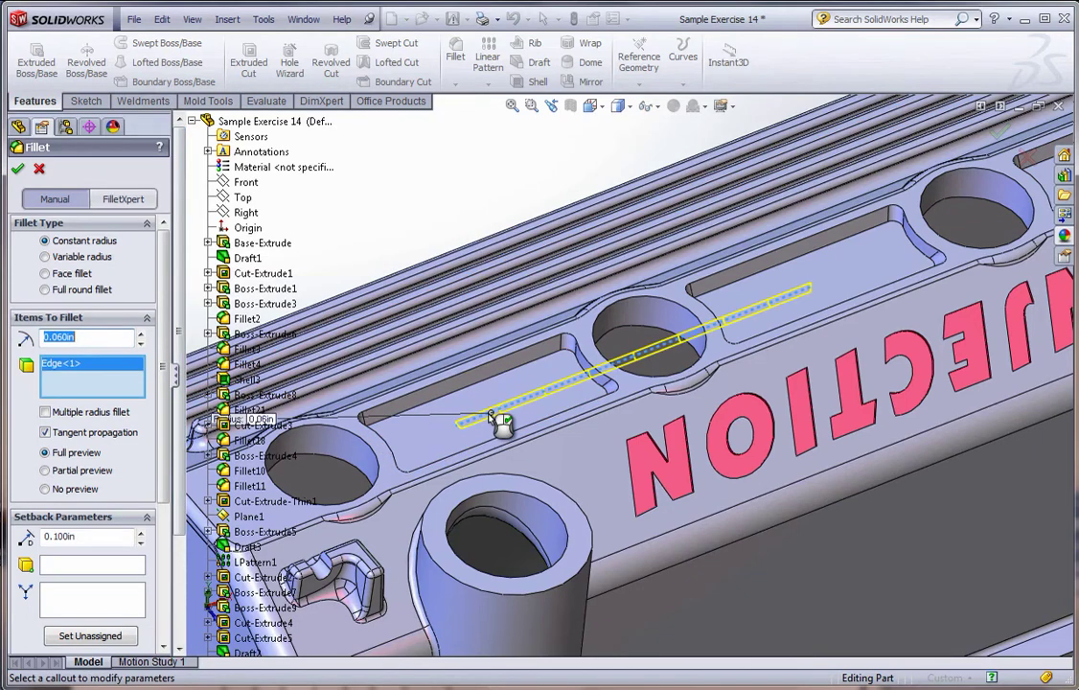
{"action": "left_click", "coordinate": [523, 383]}
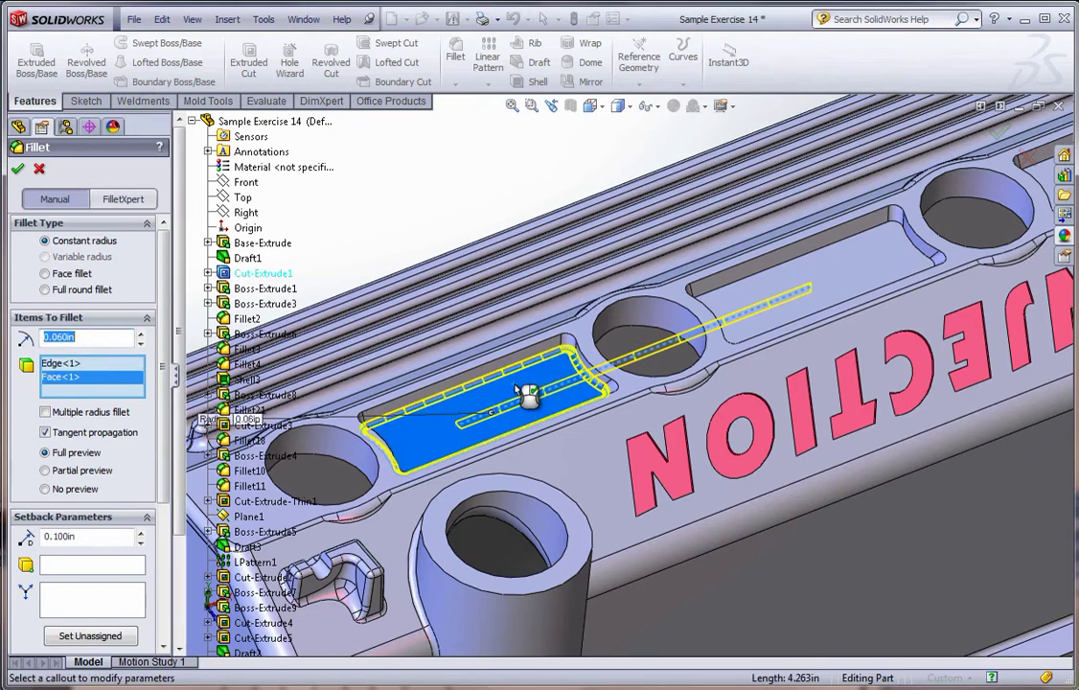
{"action": "left_click", "coordinate": [575, 386]}
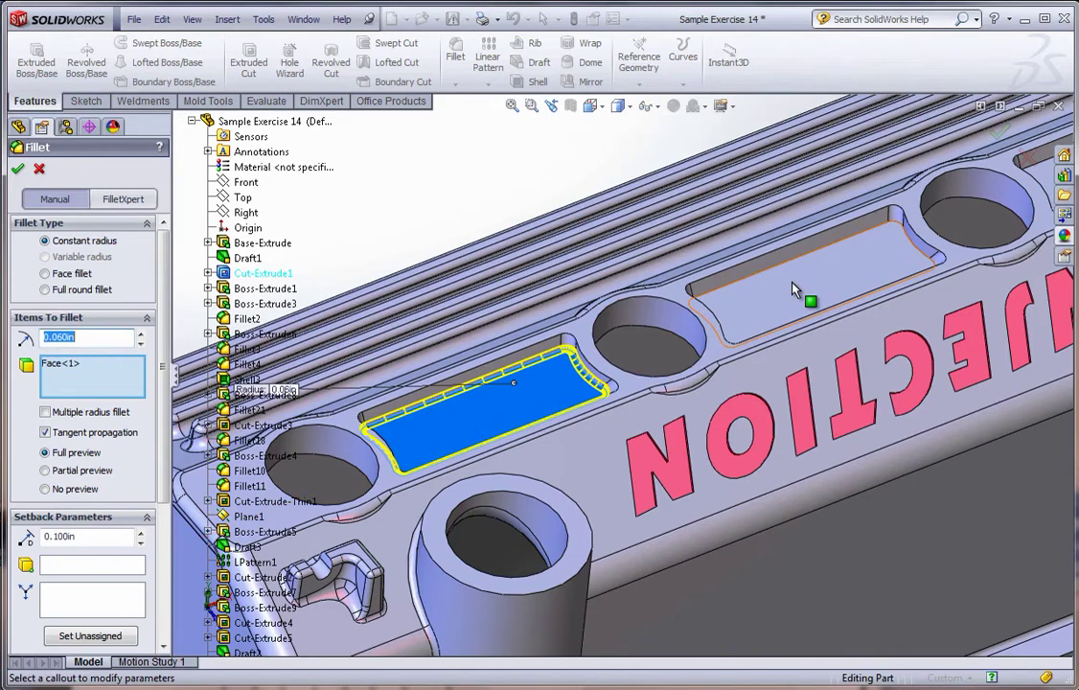
{"action": "left_click", "coordinate": [822, 305]}
{"action": "scroll", "coordinate": [901, 308], "scroll_direction": "up", "scroll_amount": 3}
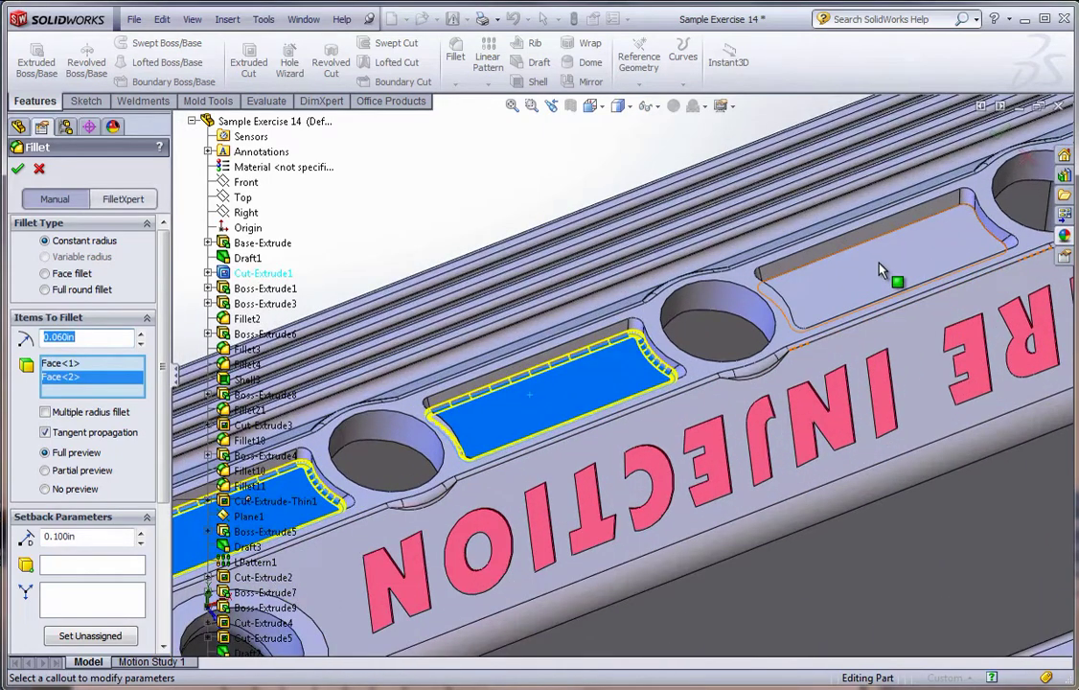
{"action": "left_click", "coordinate": [774, 231]}
{"action": "scroll", "coordinate": [953, 252], "scroll_direction": "down", "scroll_amount": 3}
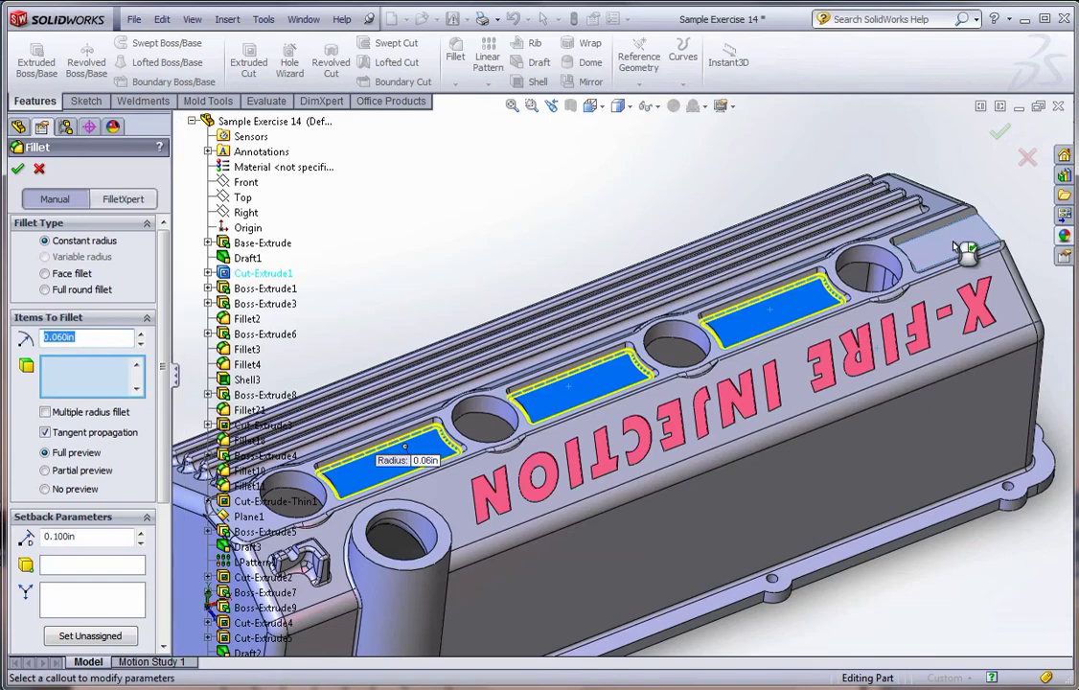
{"action": "left_click", "coordinate": [957, 250]}
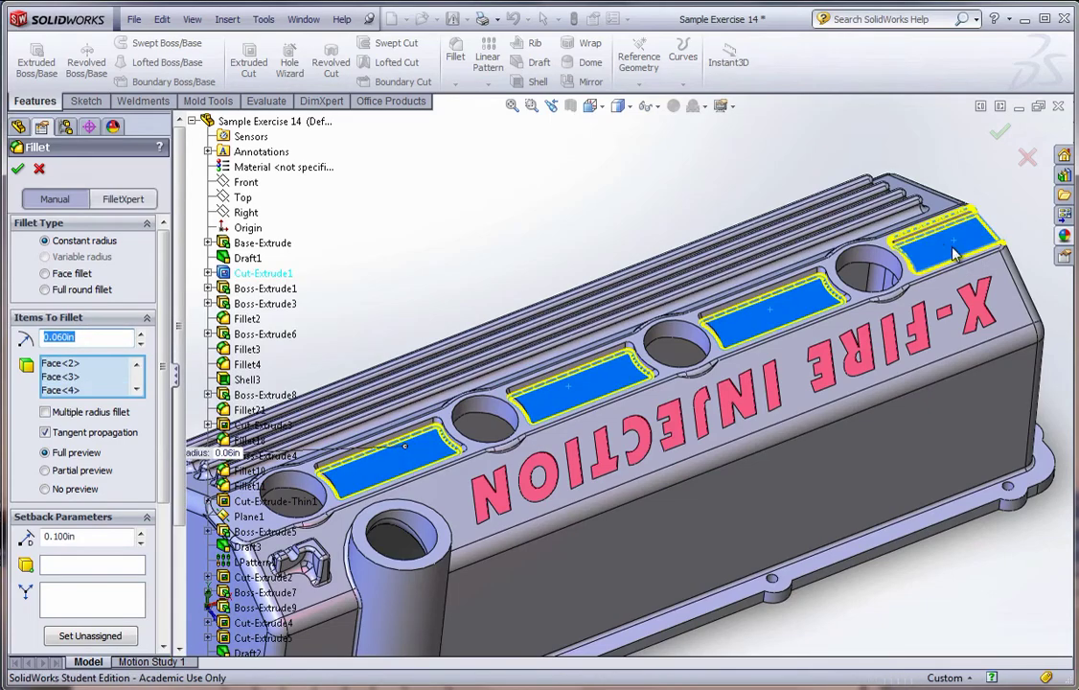
{"action": "key", "text": "Return"}
Suppress Cut-Extrude3, the hole at the front end of the cover top
{"action": "scroll", "coordinate": [585, 353], "scroll_direction": "down", "scroll_amount": 4}
{"action": "scroll", "coordinate": [487, 494], "scroll_direction": "up", "scroll_amount": 3}
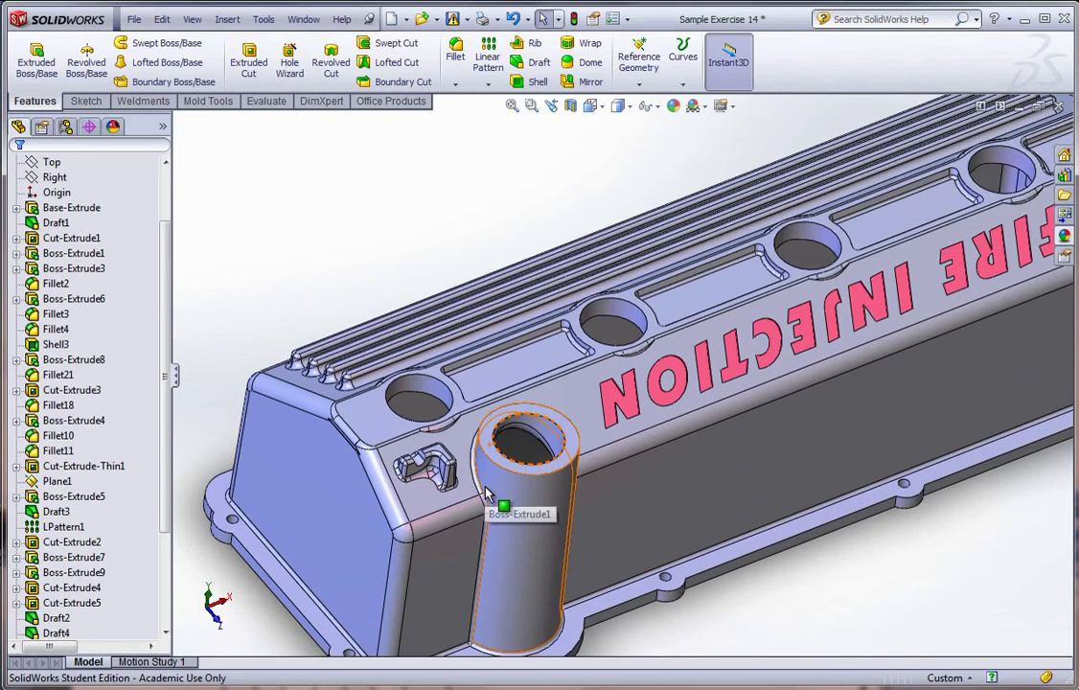
{"action": "scroll", "coordinate": [585, 513], "scroll_direction": "down", "scroll_amount": 2}
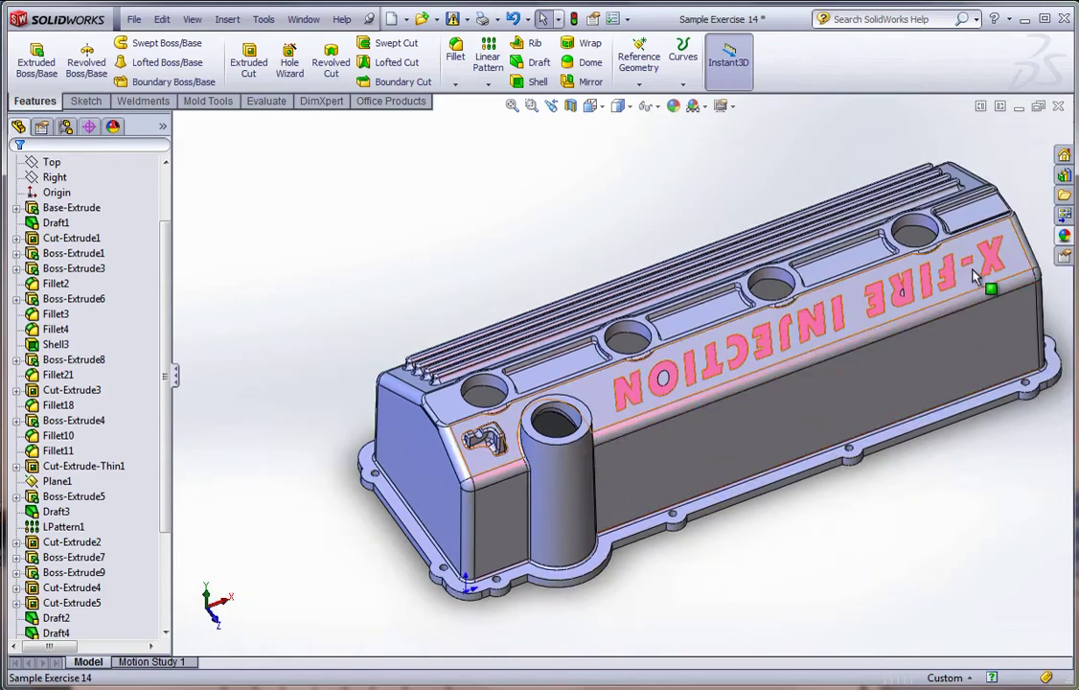
{"action": "scroll", "coordinate": [978, 288], "scroll_direction": "up", "scroll_amount": 2}
{"action": "scroll", "coordinate": [571, 354], "scroll_direction": "up", "scroll_amount": 2}
{"action": "scroll", "coordinate": [596, 404], "scroll_direction": "down", "scroll_amount": 3}
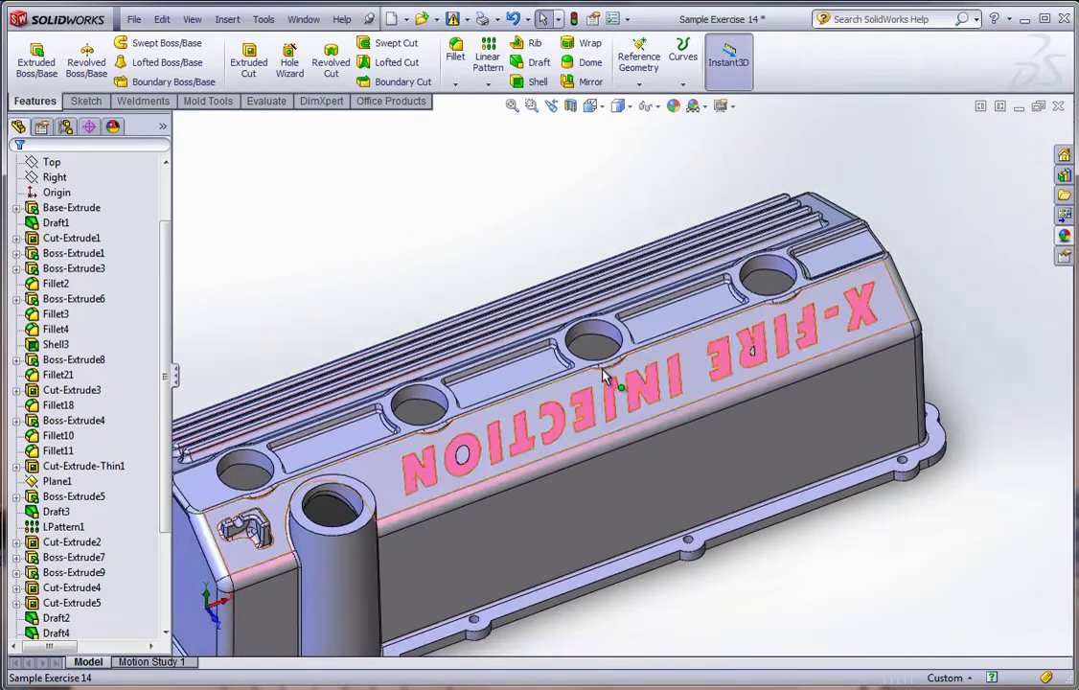
{"action": "scroll", "coordinate": [373, 456], "scroll_direction": "down", "scroll_amount": 2}
{"action": "scroll", "coordinate": [373, 456], "scroll_direction": "up", "scroll_amount": 2}
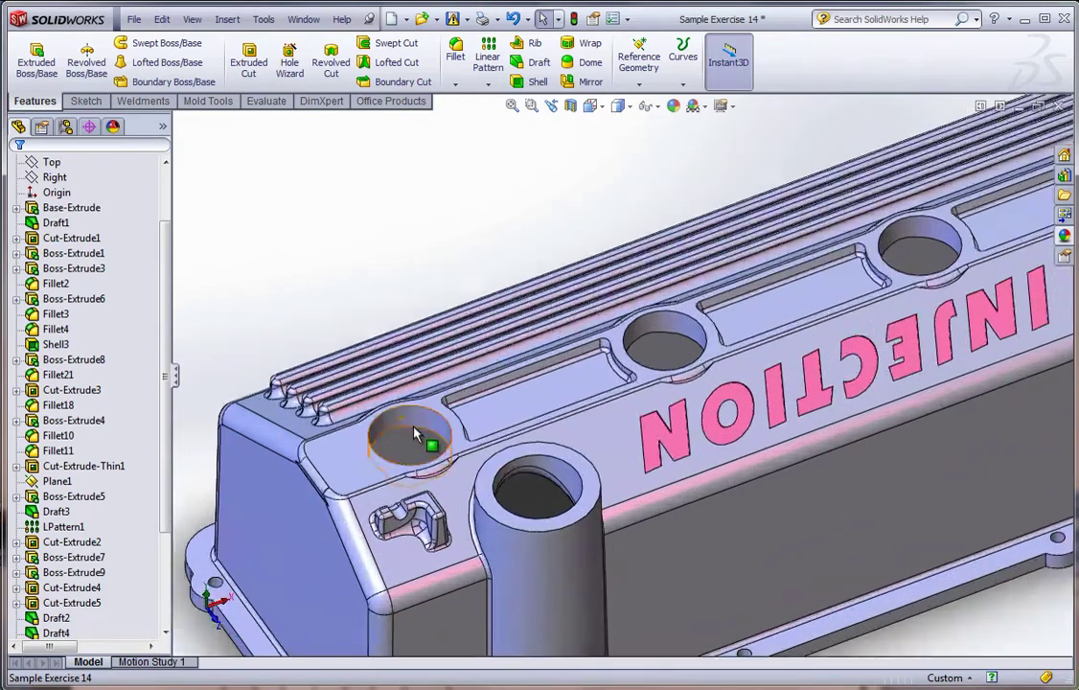
{"action": "scroll", "coordinate": [410, 422], "scroll_direction": "up", "scroll_amount": 2}
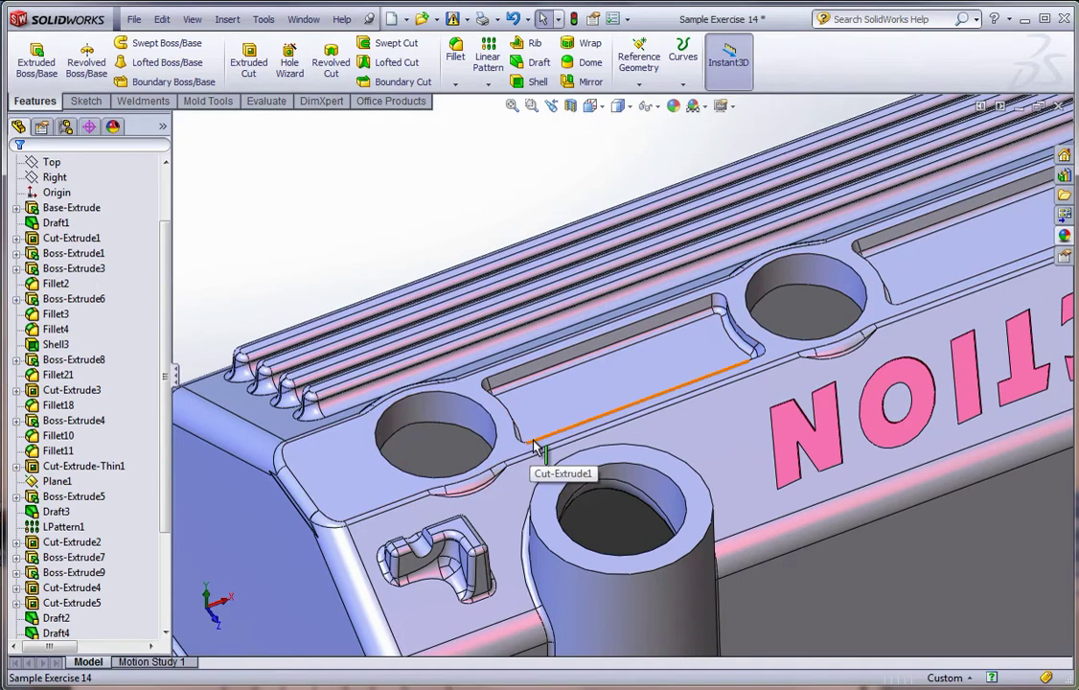
{"action": "left_click", "coordinate": [465, 419]}
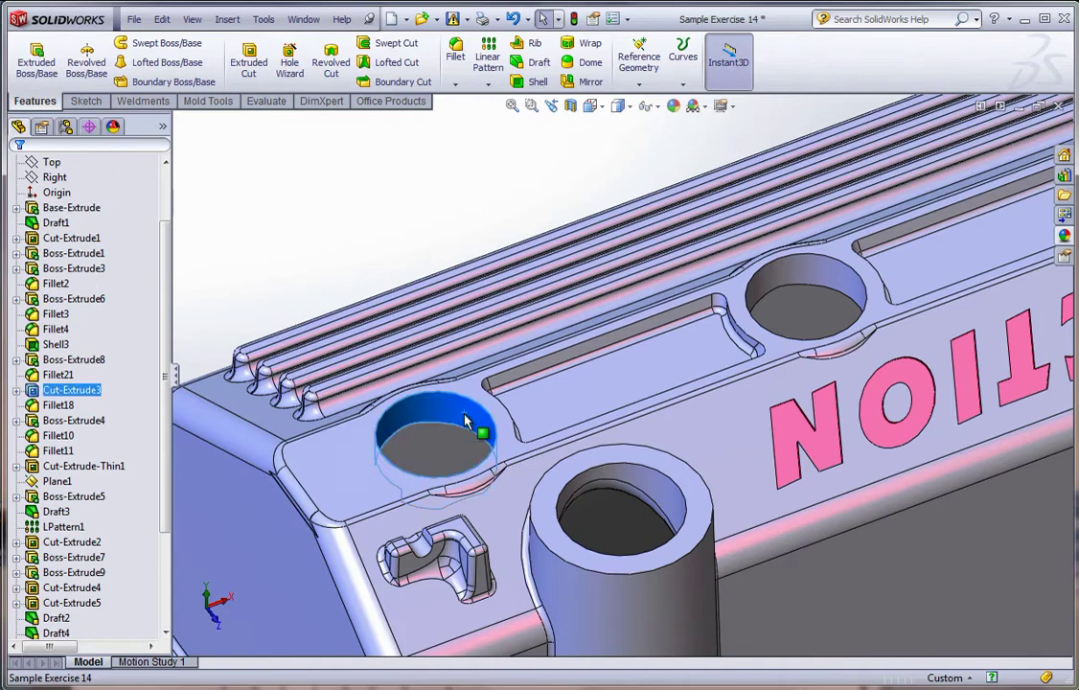
{"action": "right_click", "coordinate": [465, 419]}
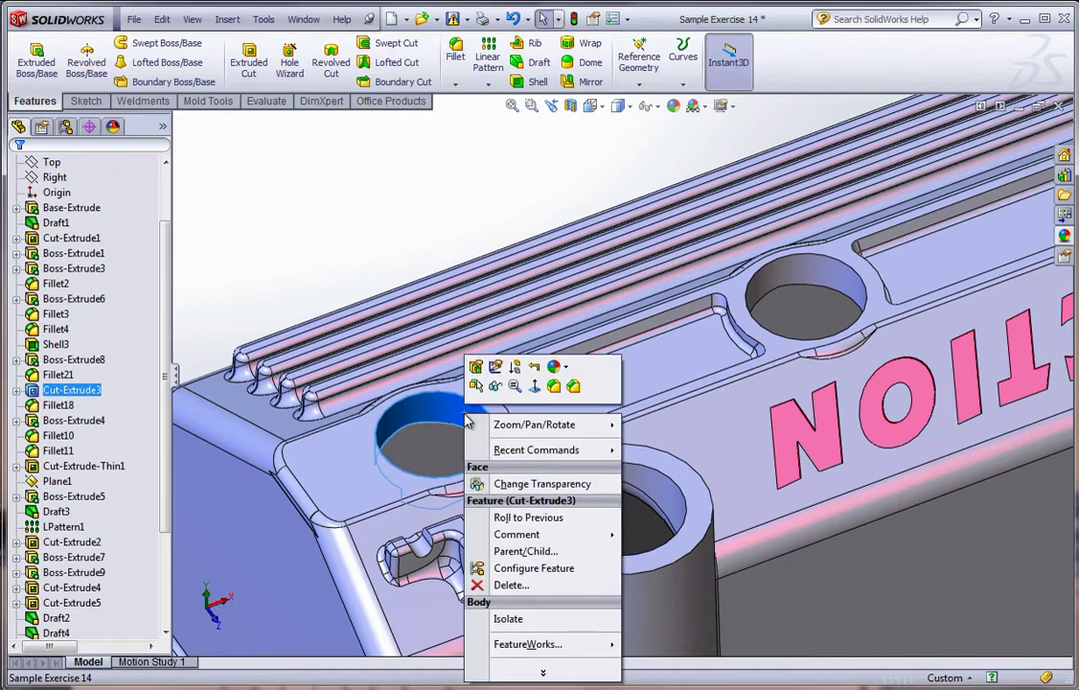
{"action": "left_click", "coordinate": [517, 373]}
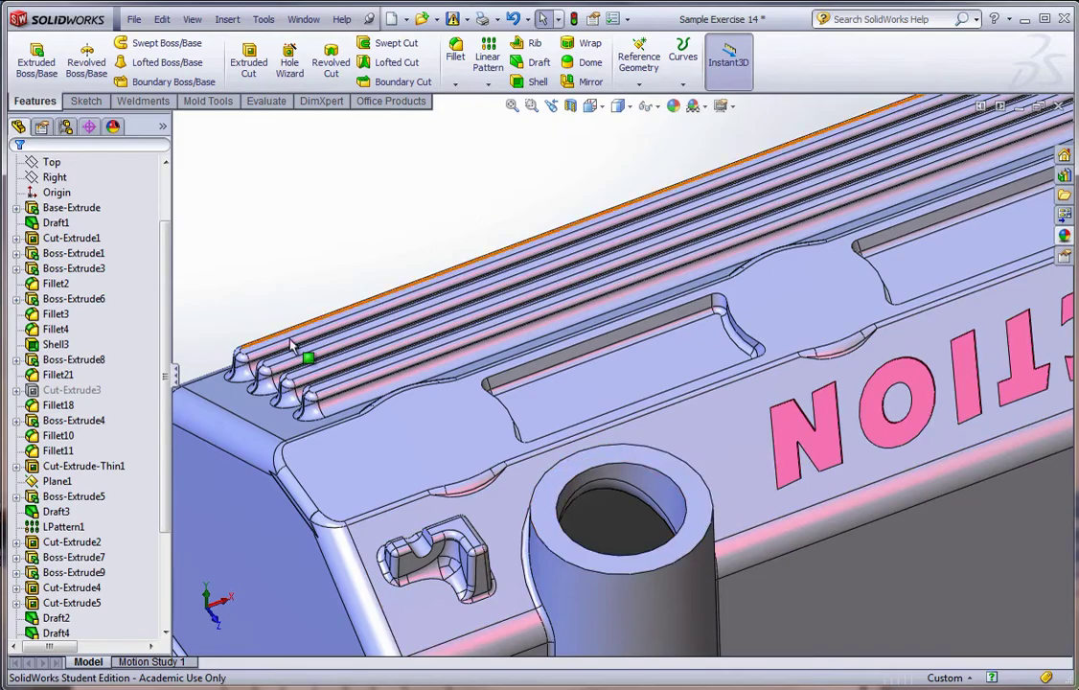
Fit the whole part in view and orbit to inspect the cover without the holes
{"action": "left_click", "coordinate": [64, 391]}
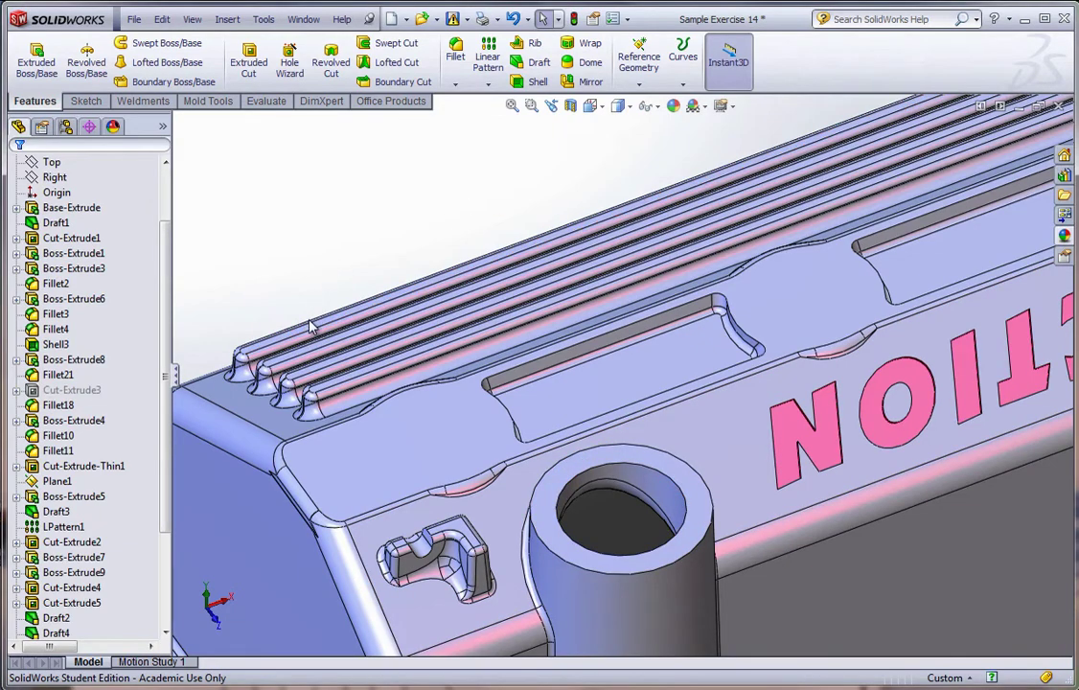
{"action": "key", "text": "f"}
{"action": "mouse_move", "coordinate": [915, 353]}
{"action": "middle_mouse_down"}
{"action": "mouse_move", "coordinate": [739, 427]}
{"action": "mouse_move", "coordinate": [660, 527]}
{"action": "middle_mouse_up"}
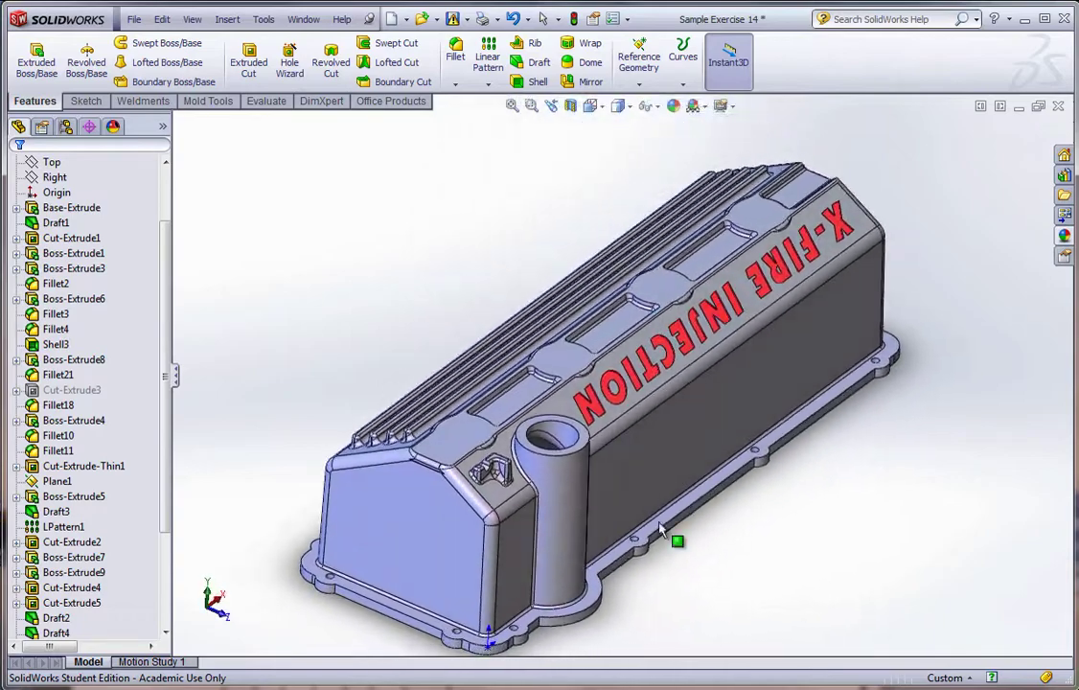
Open the Shell3 feature for editing from the FeatureManager tree
{"action": "scroll", "coordinate": [652, 527], "scroll_direction": "down", "scroll_amount": 3}
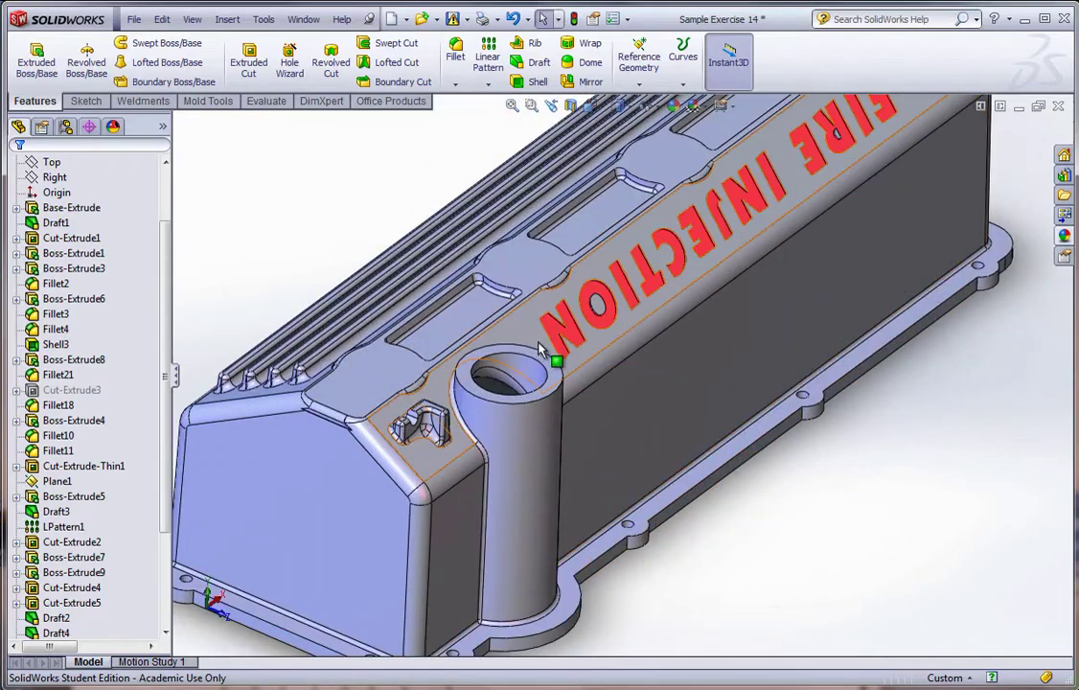
{"action": "scroll", "coordinate": [546, 382], "scroll_direction": "down", "scroll_amount": 2}
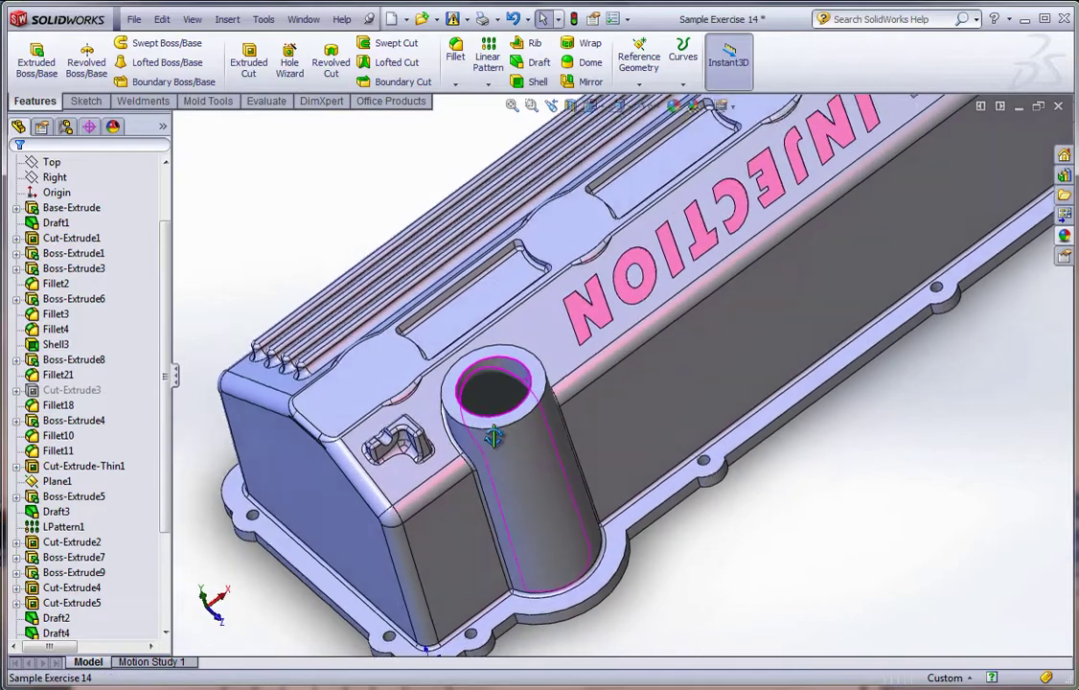
{"action": "scroll", "coordinate": [552, 383], "scroll_direction": "down", "scroll_amount": 2}
{"action": "scroll", "coordinate": [553, 385], "scroll_direction": "down", "scroll_amount": 2}
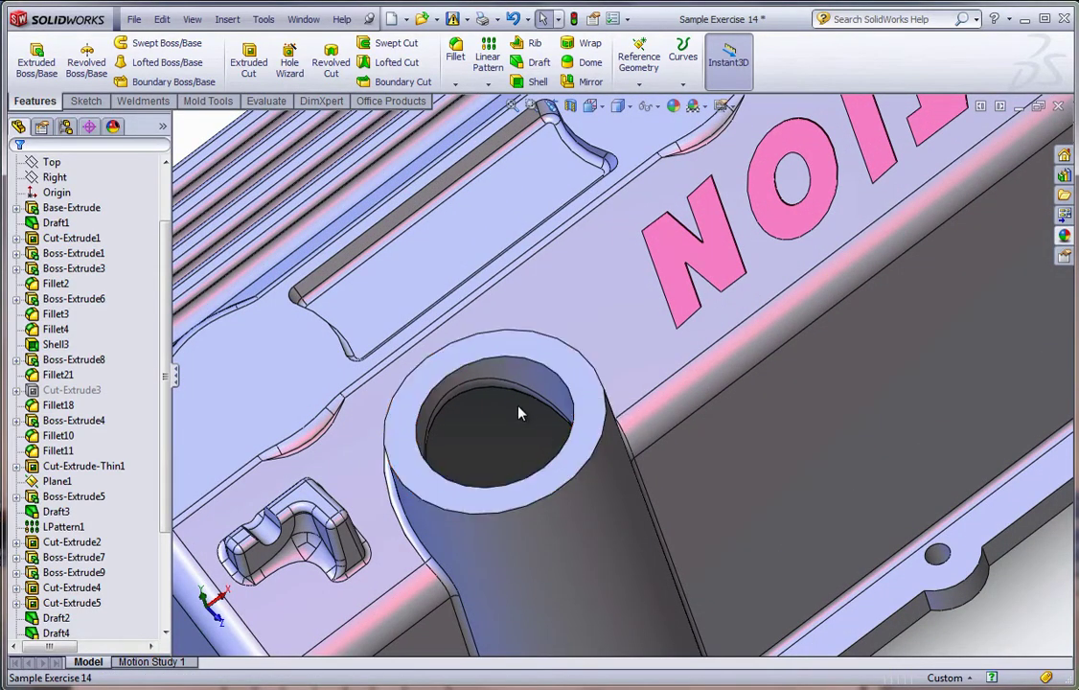
{"action": "scroll", "coordinate": [518, 411], "scroll_direction": "up", "scroll_amount": 3}
{"action": "left_click", "coordinate": [57, 391]}
{"action": "left_click", "coordinate": [53, 345]}
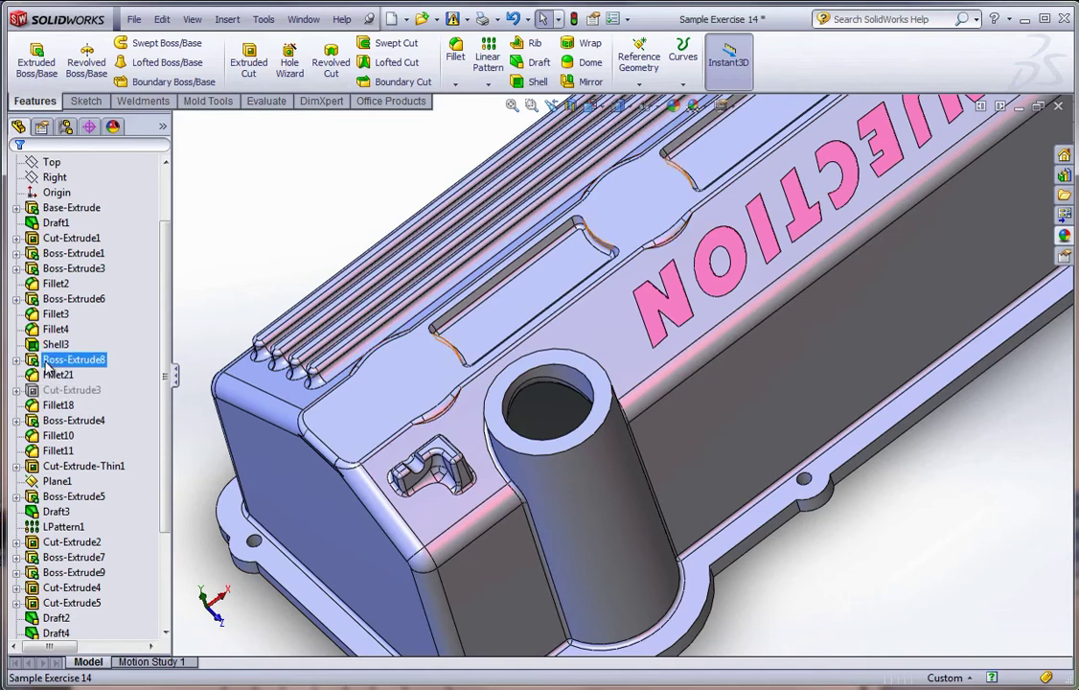
{"action": "right_click", "coordinate": [48, 355]}
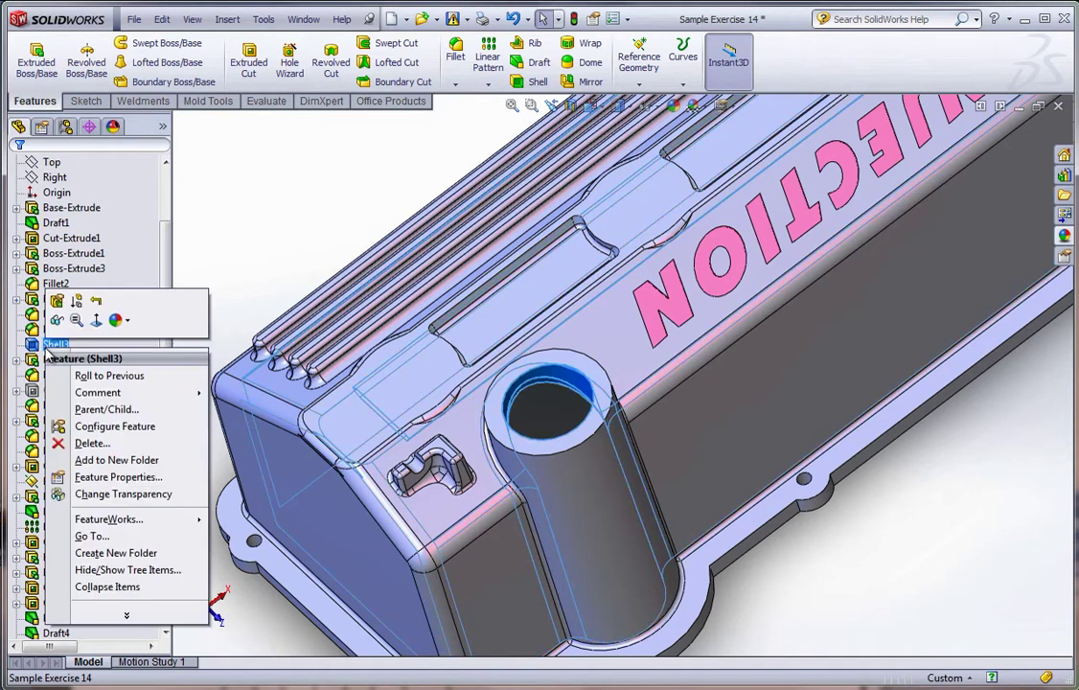
{"action": "left_click", "coordinate": [56, 302]}
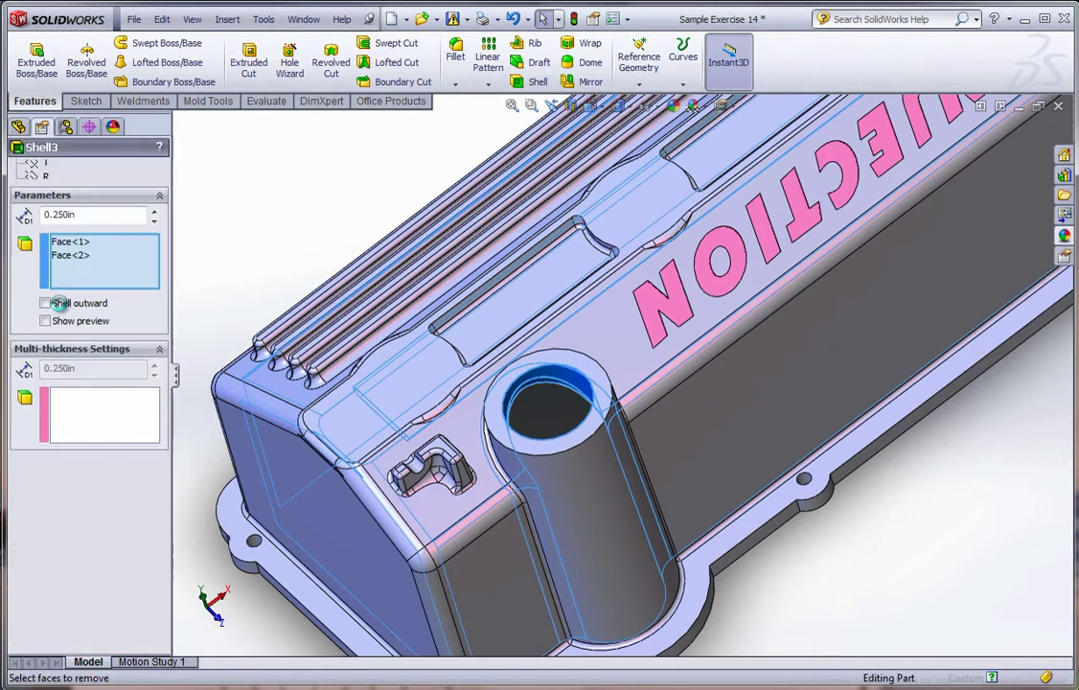
Drop the boss top face from Shell3's Faces to Remove, leaving the boss a solid post
{"action": "left_click", "coordinate": [574, 414]}
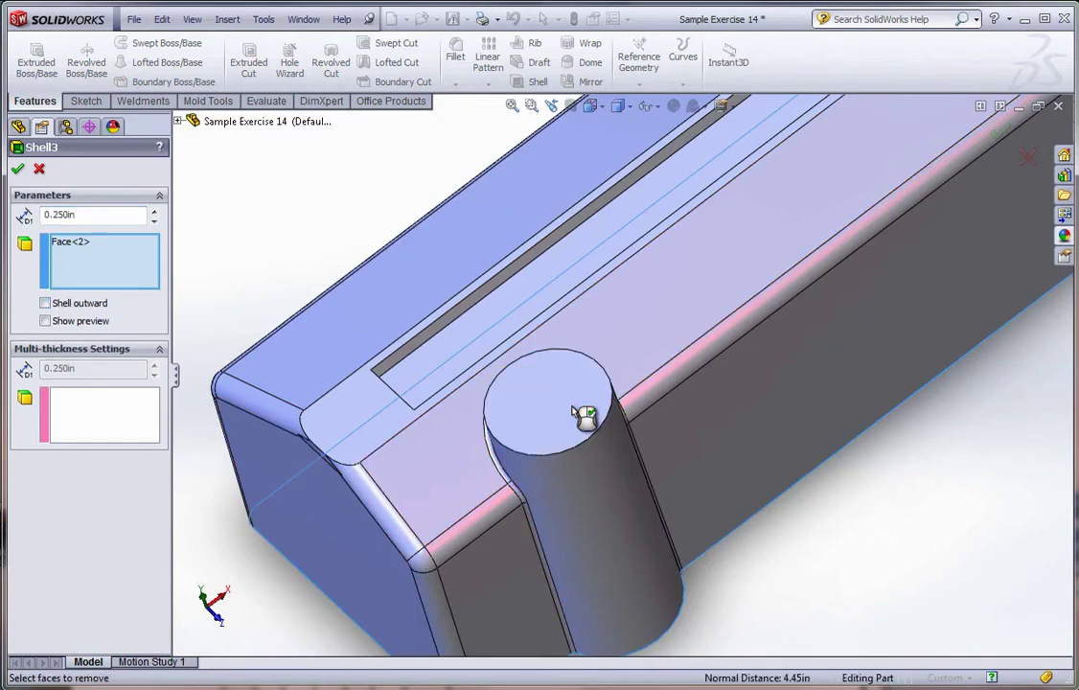
{"action": "right_click", "coordinate": [574, 411]}
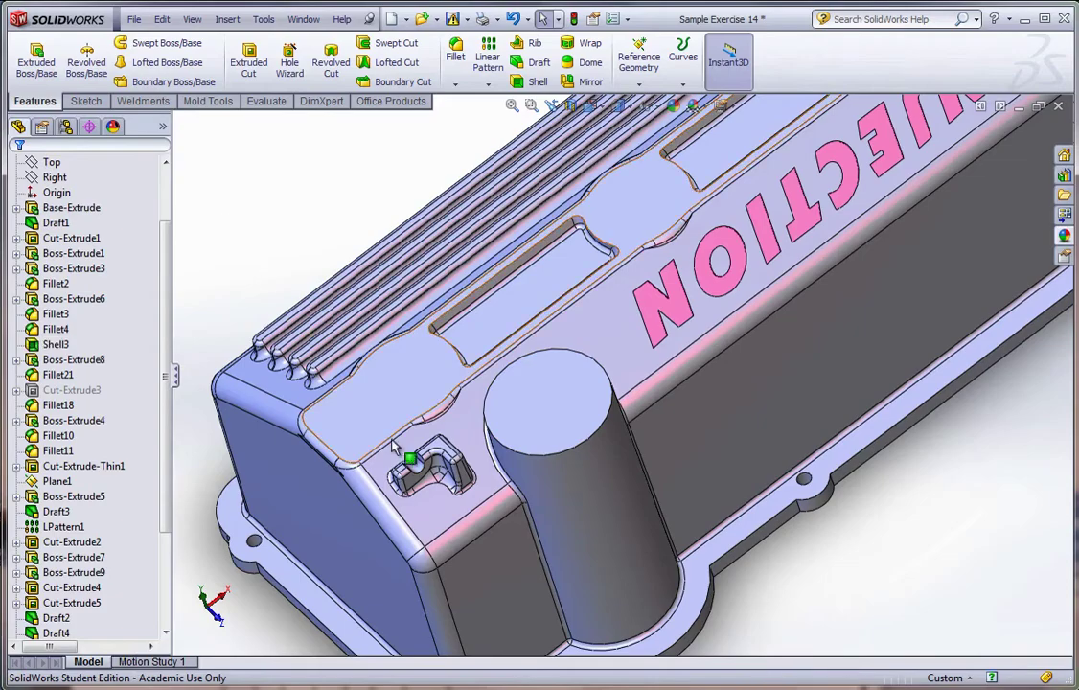
{"action": "scroll", "coordinate": [393, 447], "scroll_direction": "up", "scroll_amount": 3}
{"action": "scroll", "coordinate": [658, 409], "scroll_direction": "up", "scroll_amount": 3}
{"action": "middle_click_drag", "start_coordinate": [658, 410], "coordinate": [579, 187]}
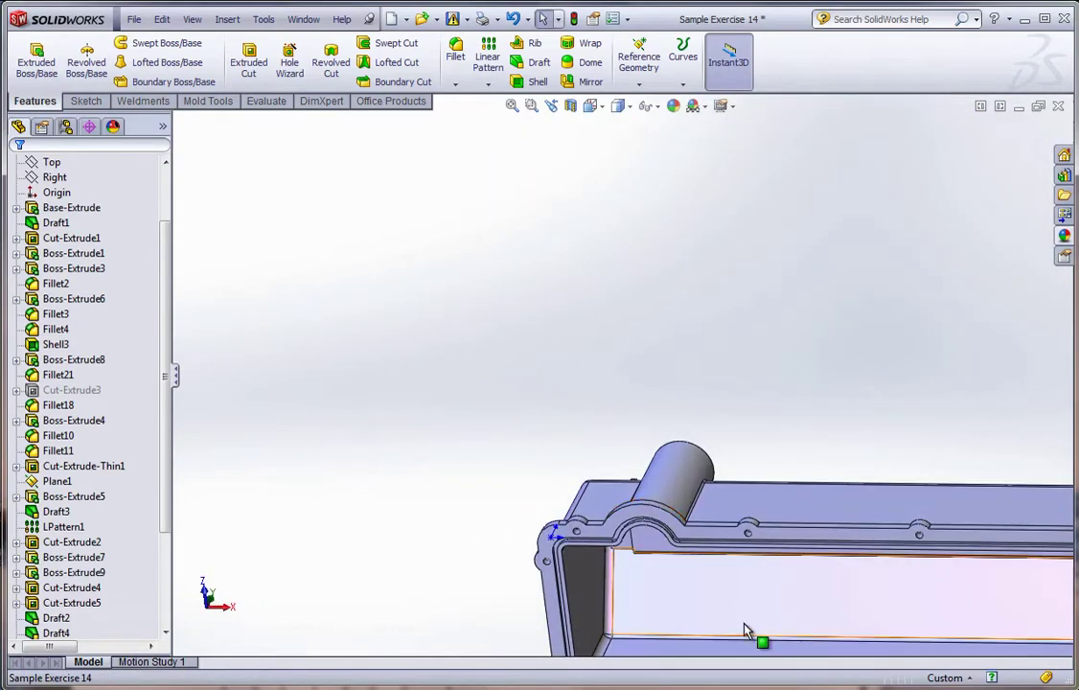
{"action": "mouse_move", "coordinate": [746, 631]}
{"action": "middle_mouse_down"}
{"action": "mouse_move", "coordinate": [710, 480]}
{"action": "mouse_move", "coordinate": [682, 450]}
{"action": "mouse_move", "coordinate": [764, 578]}
{"action": "middle_mouse_up"}
{"action": "scroll", "coordinate": [764, 578], "scroll_direction": "up", "scroll_amount": 3}
{"action": "scroll", "coordinate": [675, 395], "scroll_direction": "down", "scroll_amount": 5}
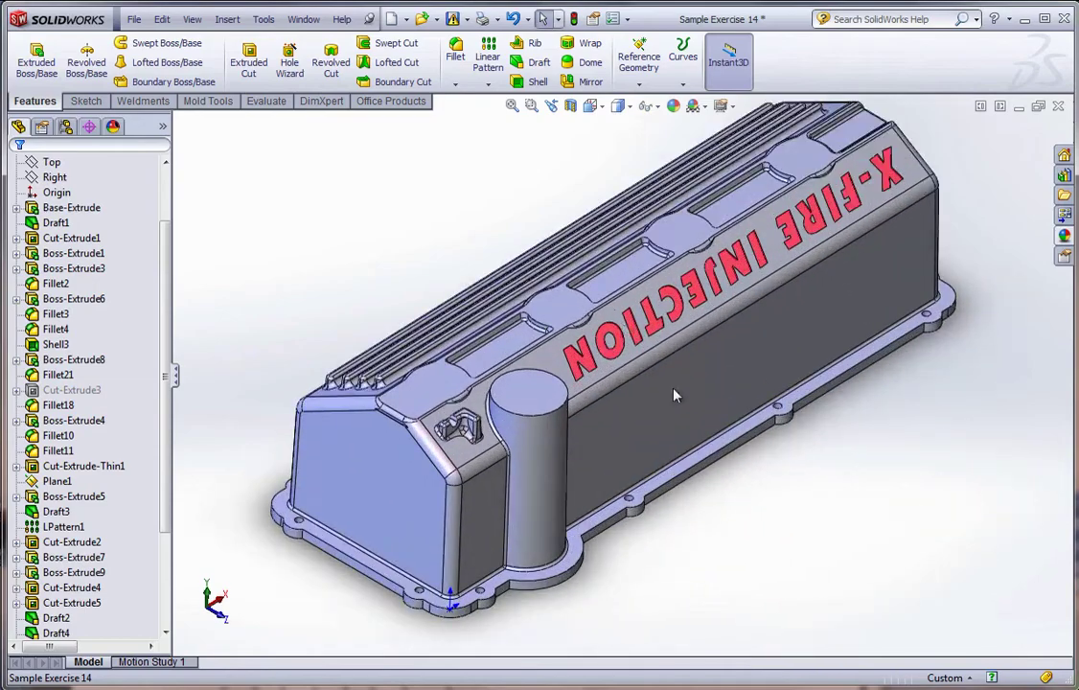
{"action": "scroll", "coordinate": [574, 266], "scroll_direction": "down", "scroll_amount": 1}
{"action": "scroll", "coordinate": [600, 312], "scroll_direction": "down", "scroll_amount": 2}
{"action": "scroll", "coordinate": [551, 356], "scroll_direction": "down", "scroll_amount": 2}
{"action": "scroll", "coordinate": [586, 381], "scroll_direction": "down", "scroll_amount": 2}
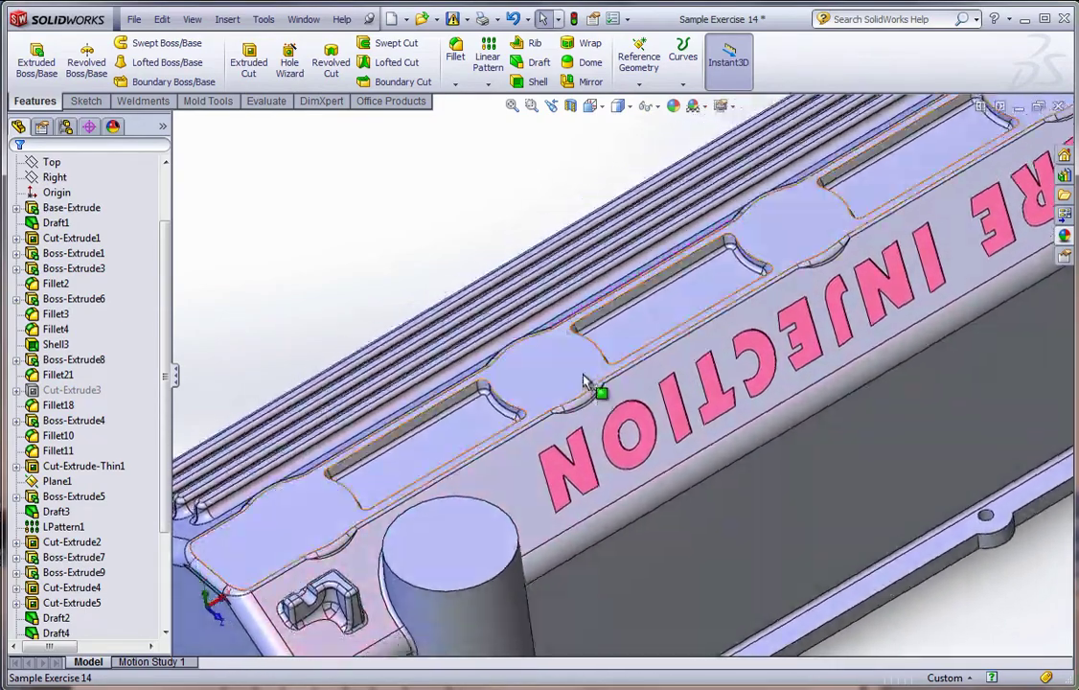
{"action": "scroll", "coordinate": [587, 381], "scroll_direction": "up", "scroll_amount": 3}
{"action": "scroll", "coordinate": [594, 389], "scroll_direction": "up", "scroll_amount": 2}
{"action": "scroll", "coordinate": [537, 410], "scroll_direction": "down", "scroll_amount": 1}
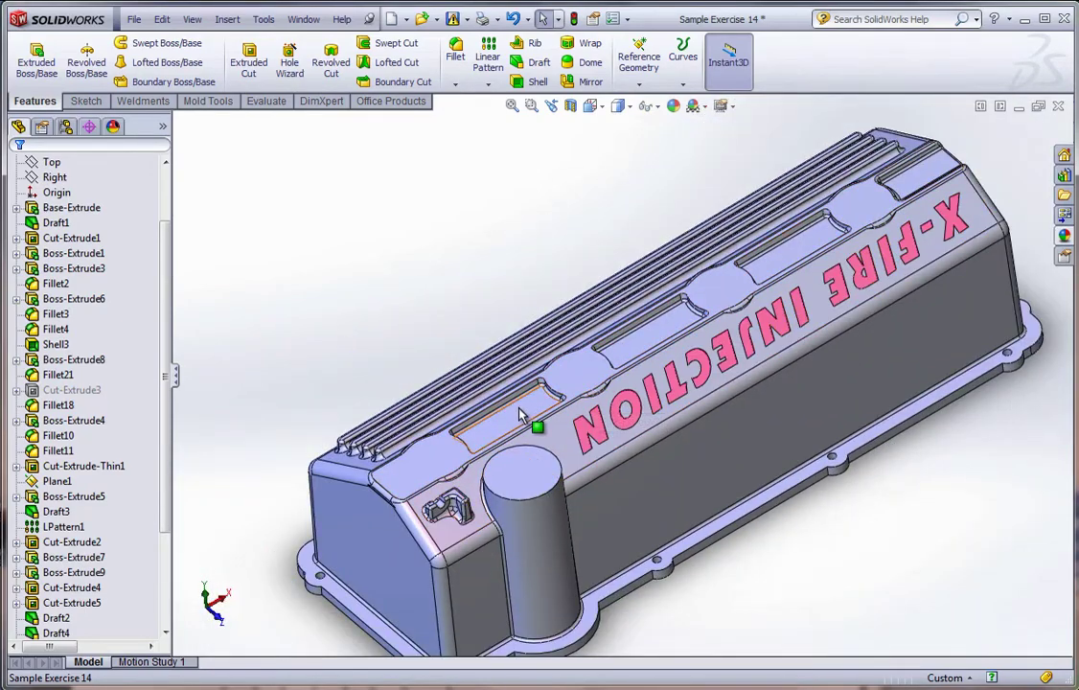
{"action": "mouse_move", "coordinate": [484, 441]}
{"action": "middle_mouse_down"}
{"action": "mouse_move", "coordinate": [582, 445]}
{"action": "mouse_move", "coordinate": [489, 436]}
{"action": "mouse_move", "coordinate": [453, 212]}
{"action": "middle_mouse_up"}
{"action": "scroll", "coordinate": [730, 593], "scroll_direction": "up", "scroll_amount": 2}
{"action": "mouse_move", "coordinate": [730, 592]}
{"action": "middle_mouse_down"}
{"action": "mouse_move", "coordinate": [786, 480]}
{"action": "mouse_move", "coordinate": [848, 523]}
{"action": "mouse_move", "coordinate": [838, 513]}
{"action": "middle_mouse_up"}
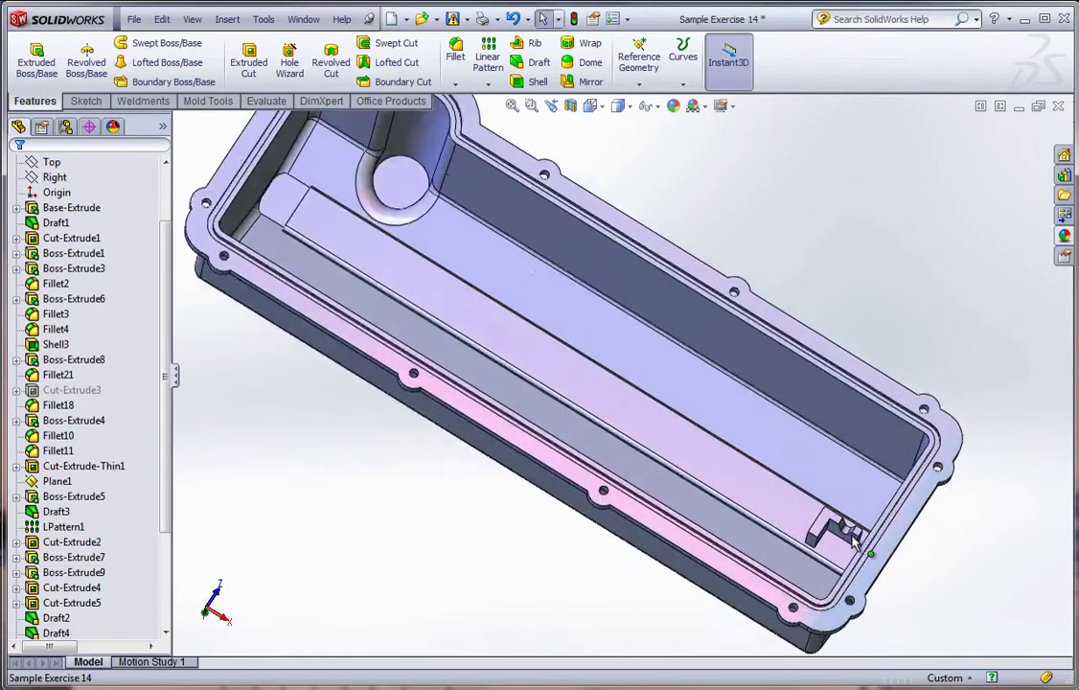
{"action": "scroll", "coordinate": [819, 513], "scroll_direction": "down", "scroll_amount": 3}
{"action": "scroll", "coordinate": [778, 532], "scroll_direction": "up", "scroll_amount": 3}
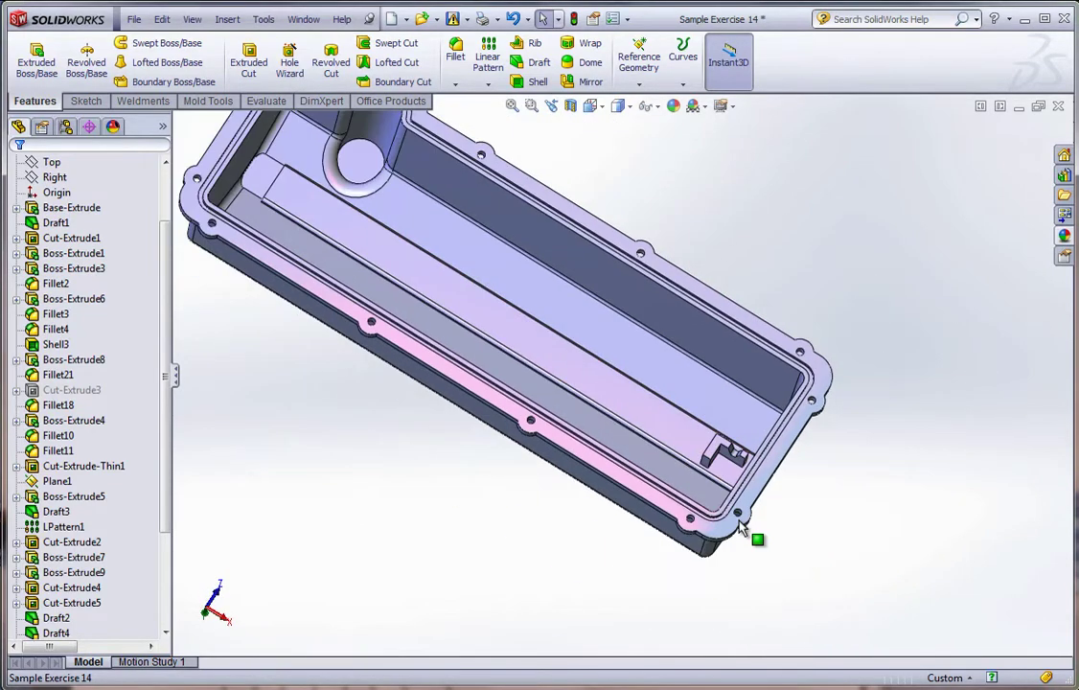
{"action": "scroll", "coordinate": [612, 340], "scroll_direction": "up", "scroll_amount": 1}
{"action": "mouse_move", "coordinate": [611, 339]}
{"action": "middle_mouse_down"}
{"action": "mouse_move", "coordinate": [540, 351]}
{"action": "mouse_move", "coordinate": [554, 347]}
{"action": "mouse_move", "coordinate": [535, 441]}
{"action": "mouse_move", "coordinate": [574, 508]}
{"action": "mouse_move", "coordinate": [586, 495]}
{"action": "middle_mouse_up"}
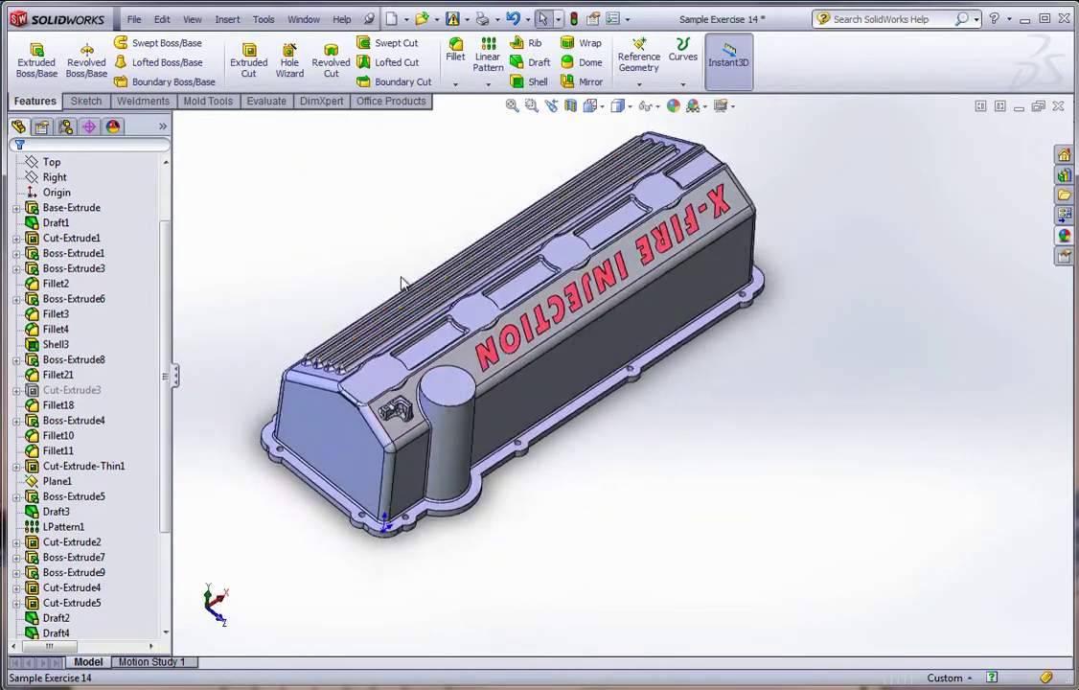
{"action": "scroll", "coordinate": [404, 284], "scroll_direction": "down", "scroll_amount": 2}
{"action": "scroll", "coordinate": [583, 415], "scroll_direction": "down", "scroll_amount": 2}
{"action": "scroll", "coordinate": [605, 470], "scroll_direction": "down", "scroll_amount": 1}
{"action": "scroll", "coordinate": [606, 470], "scroll_direction": "up", "scroll_amount": 1}
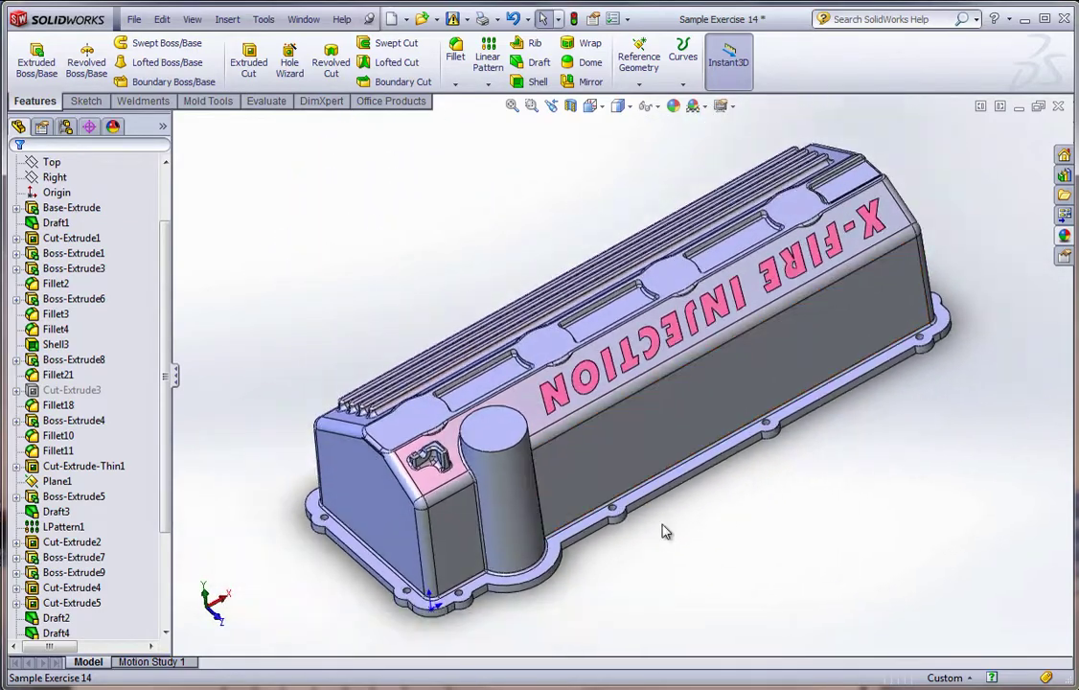